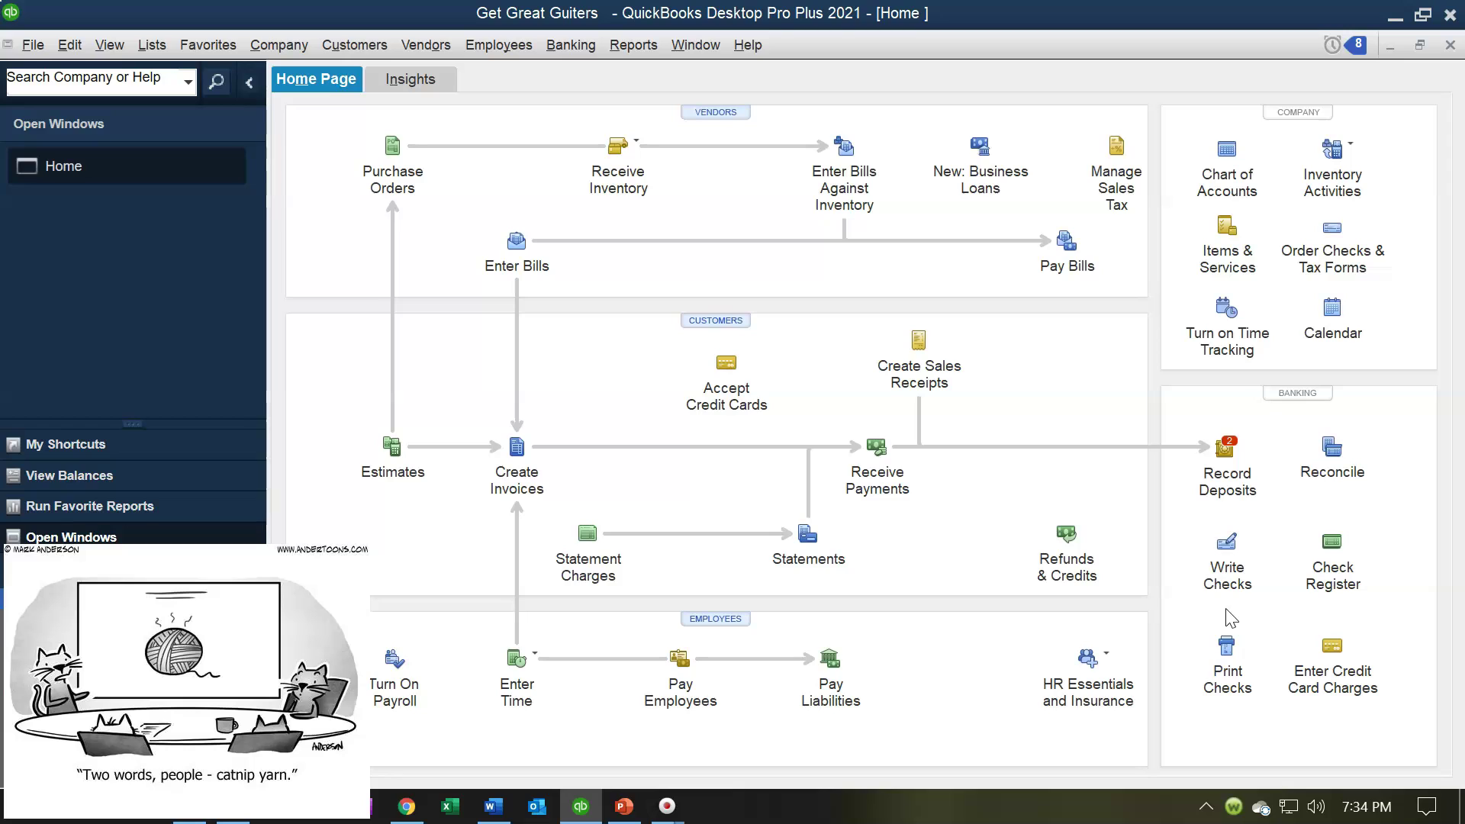
{"action": "left_click", "coordinate": [1226, 587]}
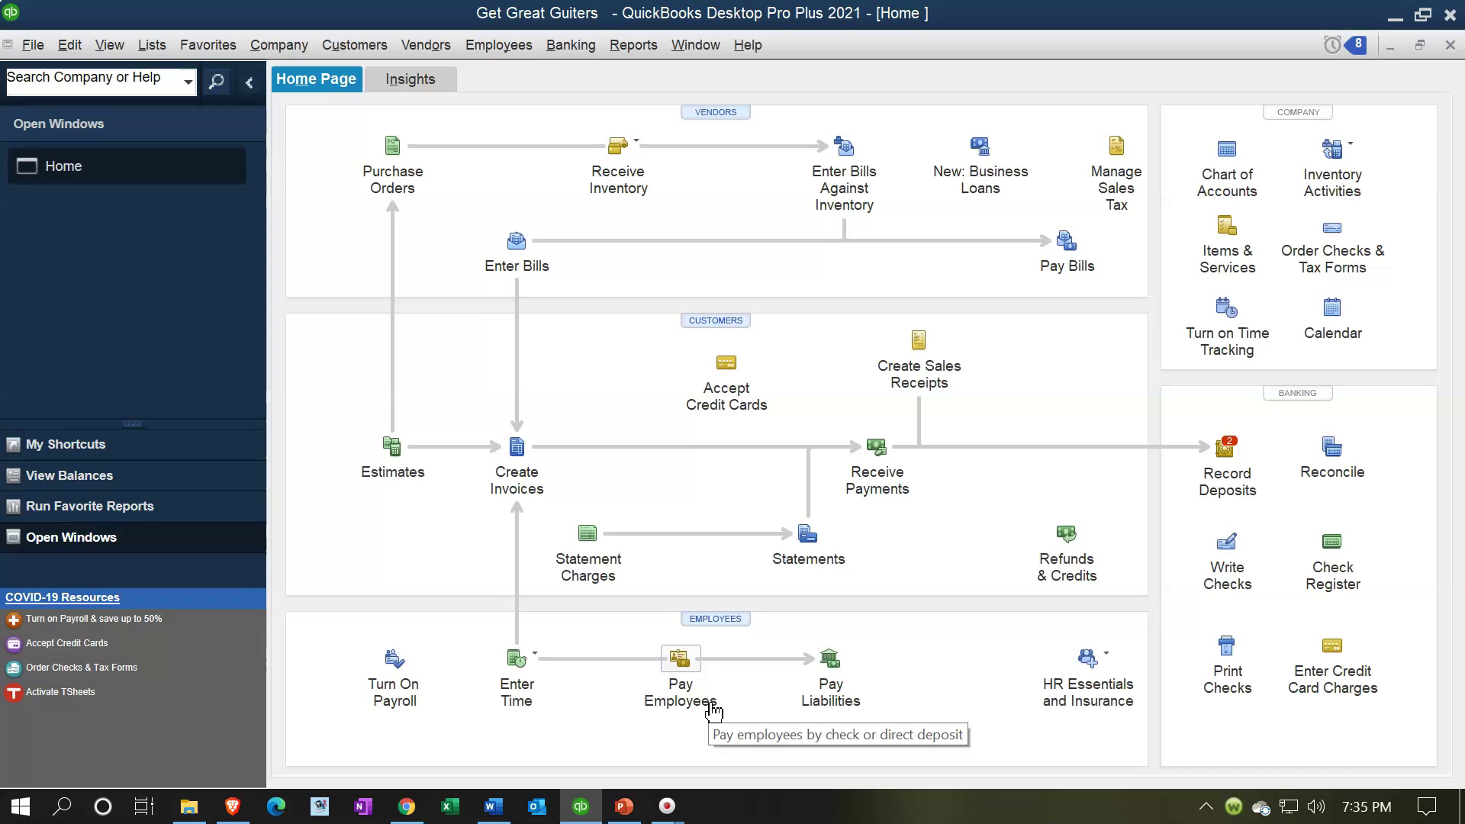
{"action": "left_click", "coordinate": [720, 675]}
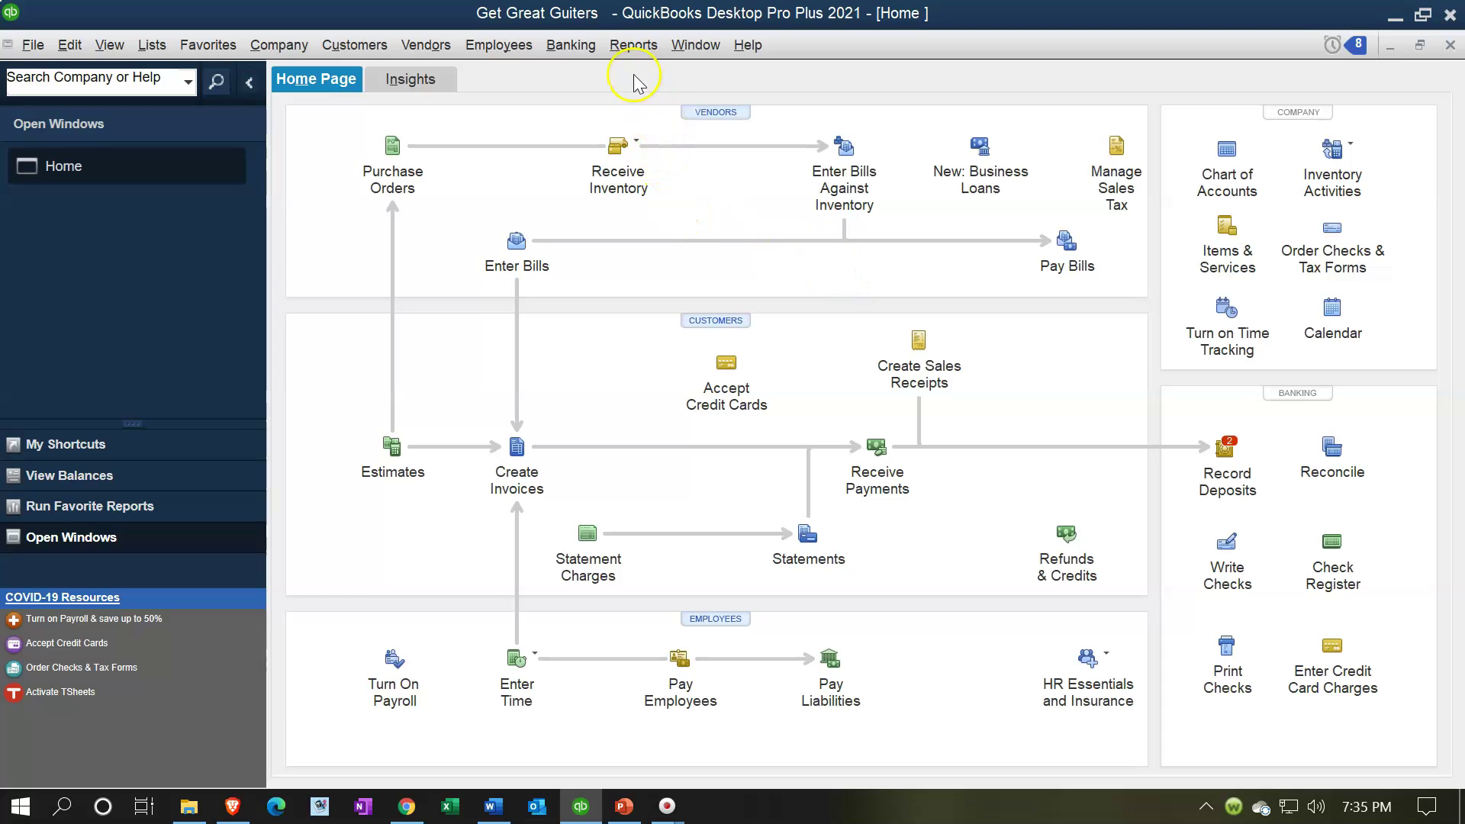
{"action": "left_click", "coordinate": [585, 52]}
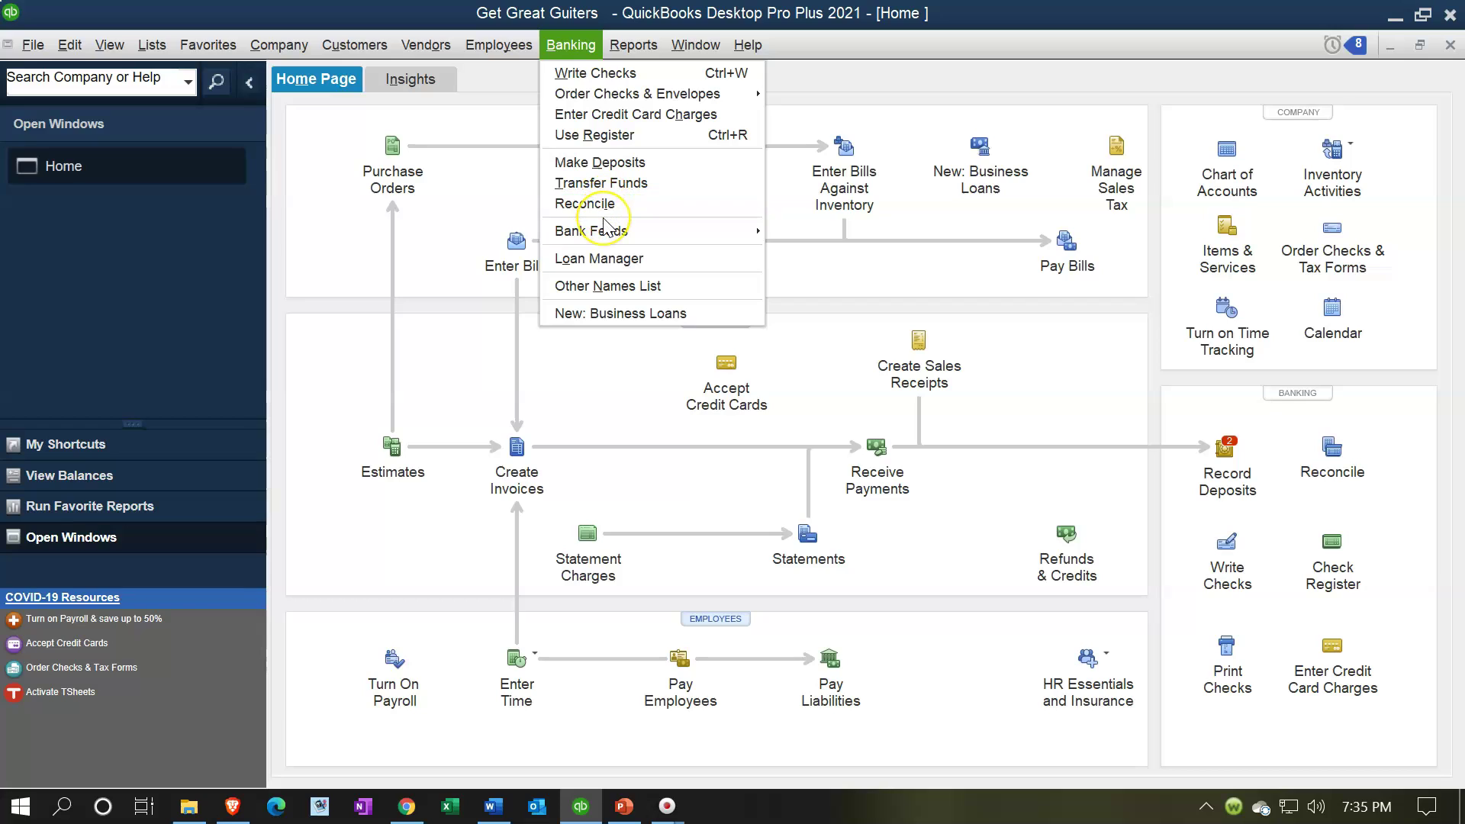
{"action": "mouse_move", "coordinate": [608, 231]}
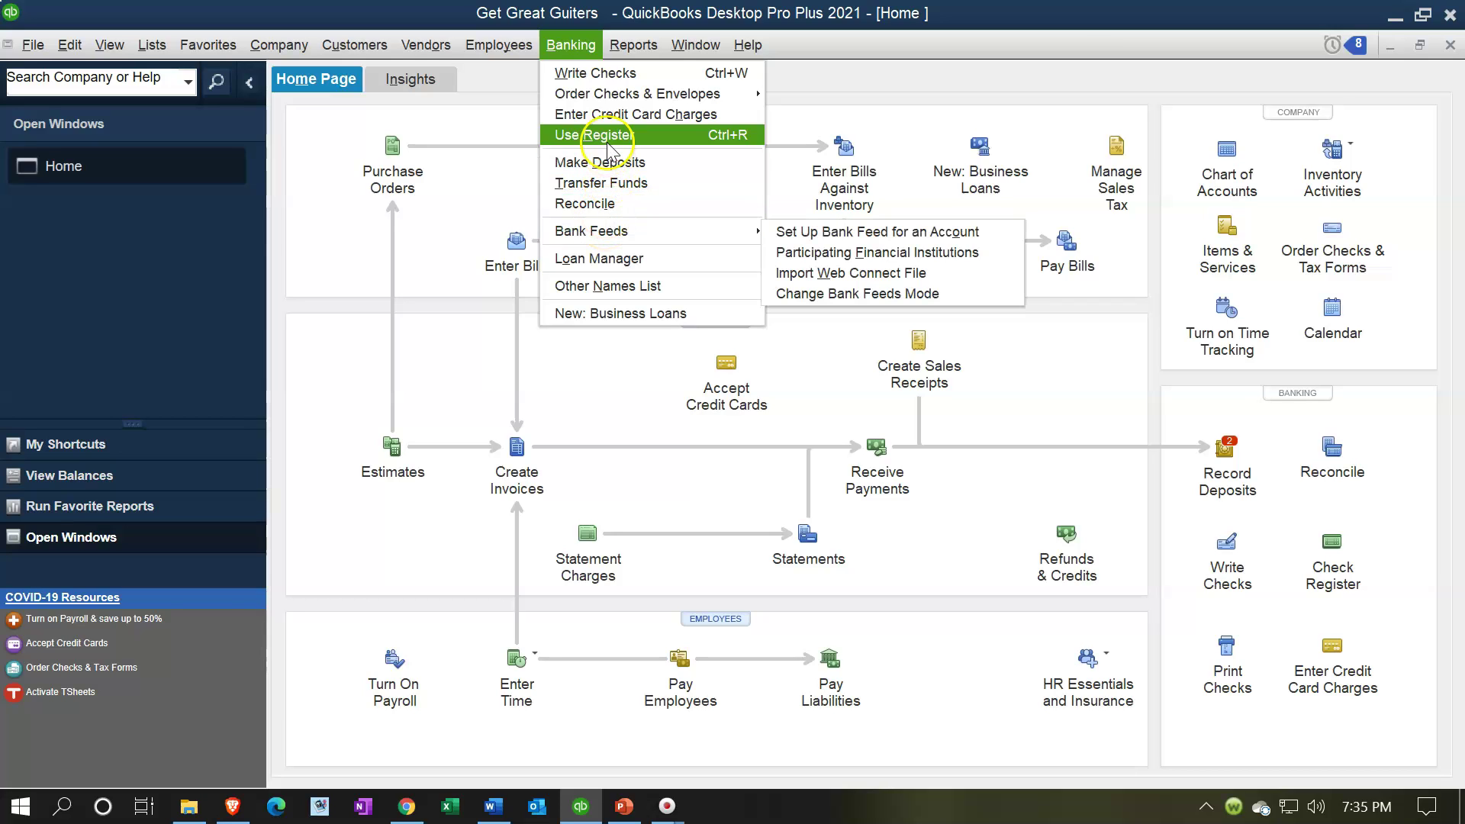
- Open the Checking account's register from the Chart of Accounts
{"action": "left_click", "coordinate": [161, 59]}
{"action": "left_click", "coordinate": [161, 60]}
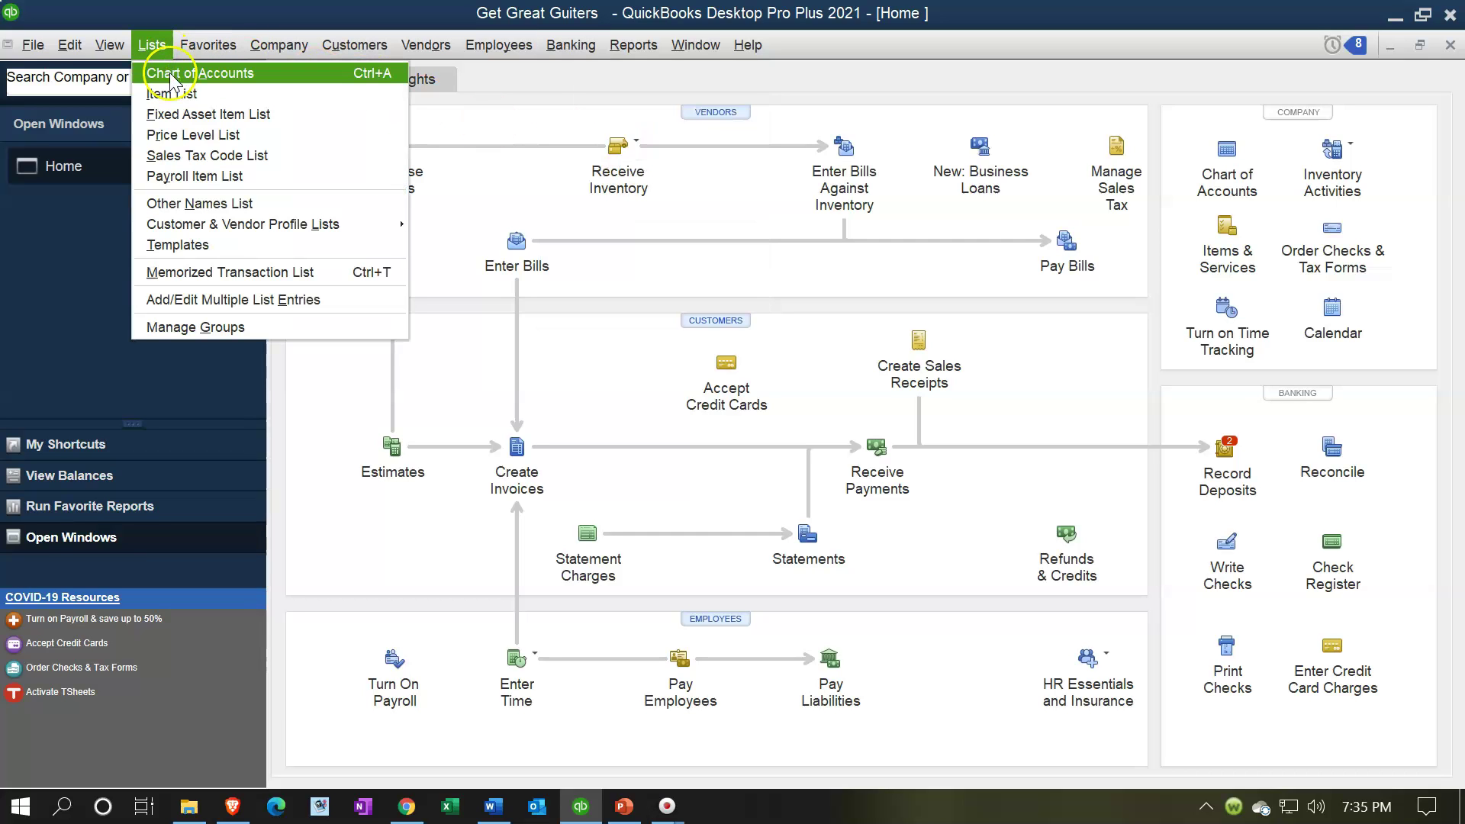
{"action": "left_click", "coordinate": [168, 72]}
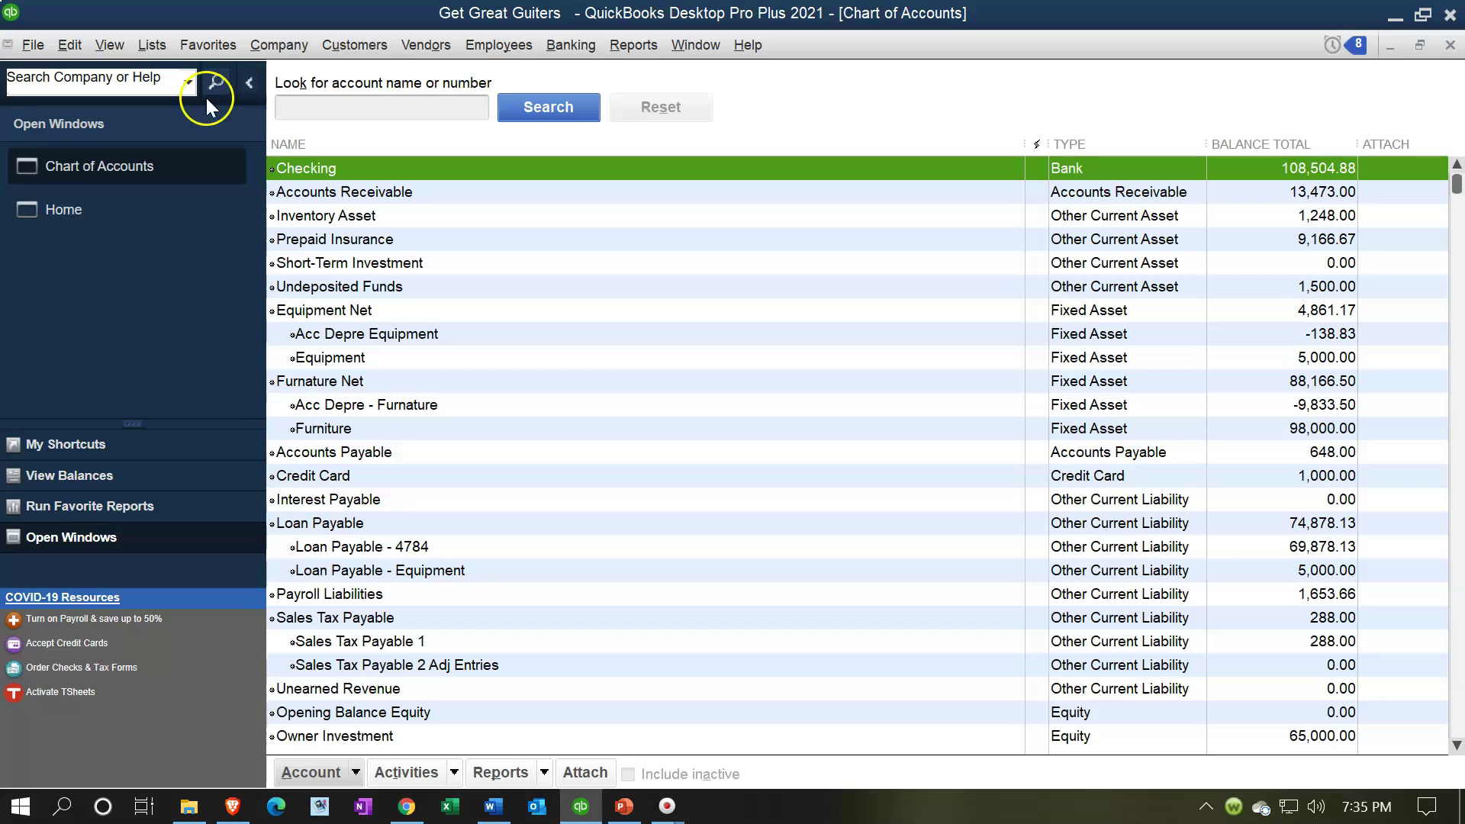
{"action": "double_click", "coordinate": [432, 173]}
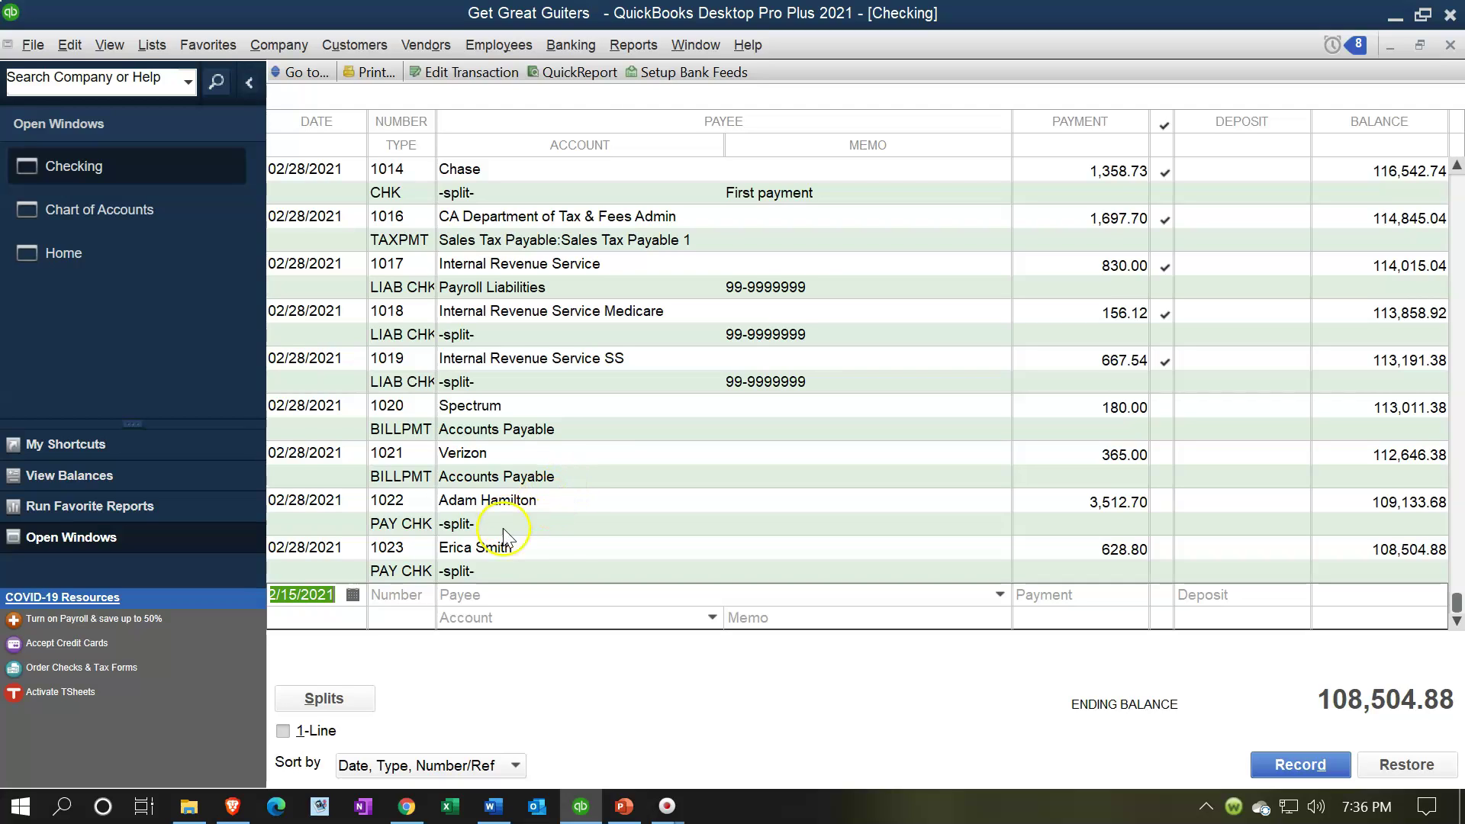
- Examine the transaction types, payees and accounts of the January and February 2021 entries in the Checking register
{"action": "left_click", "coordinate": [407, 587]}
{"action": "scroll", "coordinate": [406, 584], "scroll_direction": "up", "scroll_amount": 3}
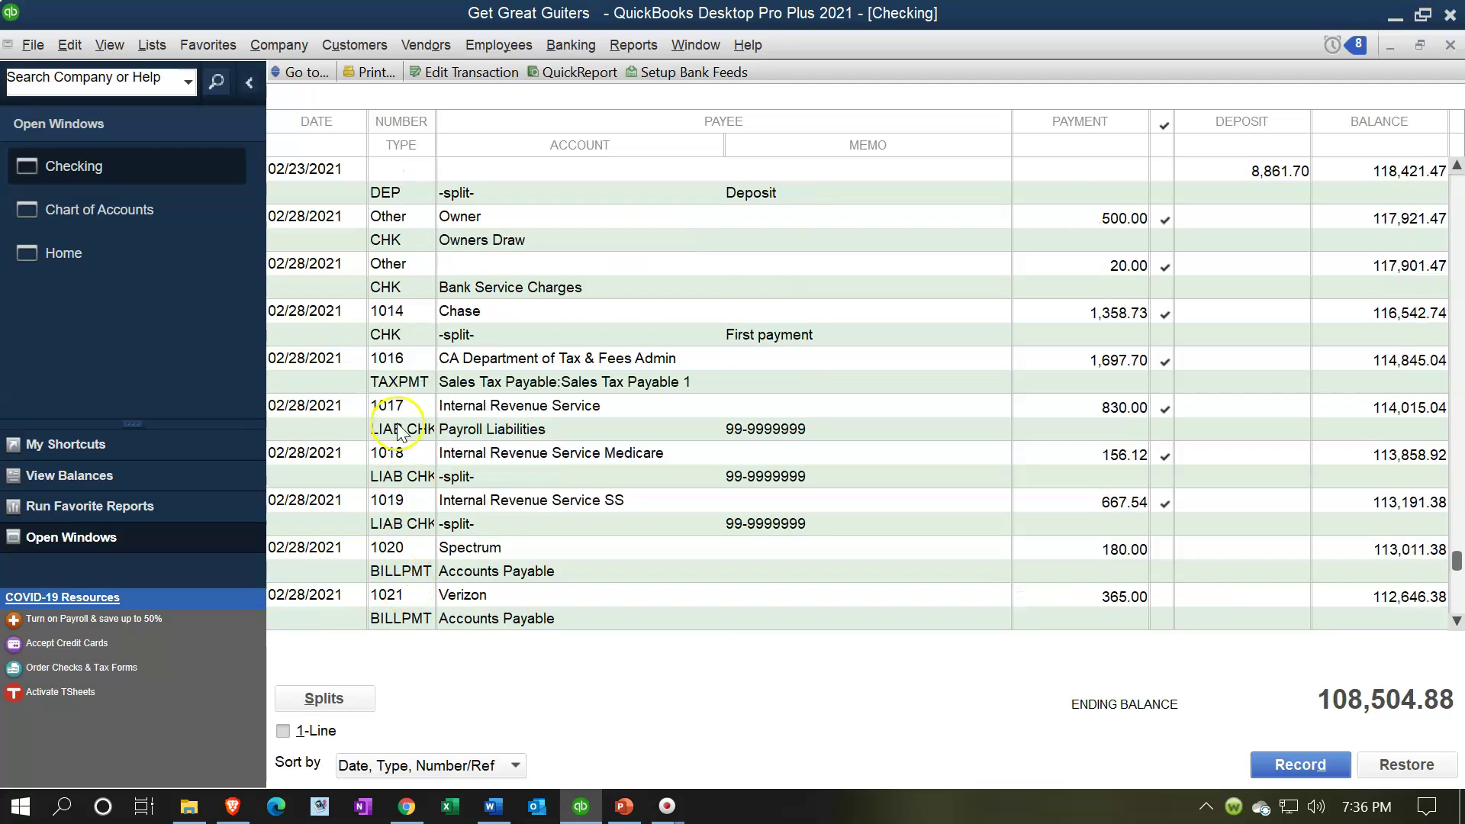
{"action": "left_click", "coordinate": [386, 232]}
{"action": "scroll", "coordinate": [389, 260], "scroll_direction": "down", "scroll_amount": 3}
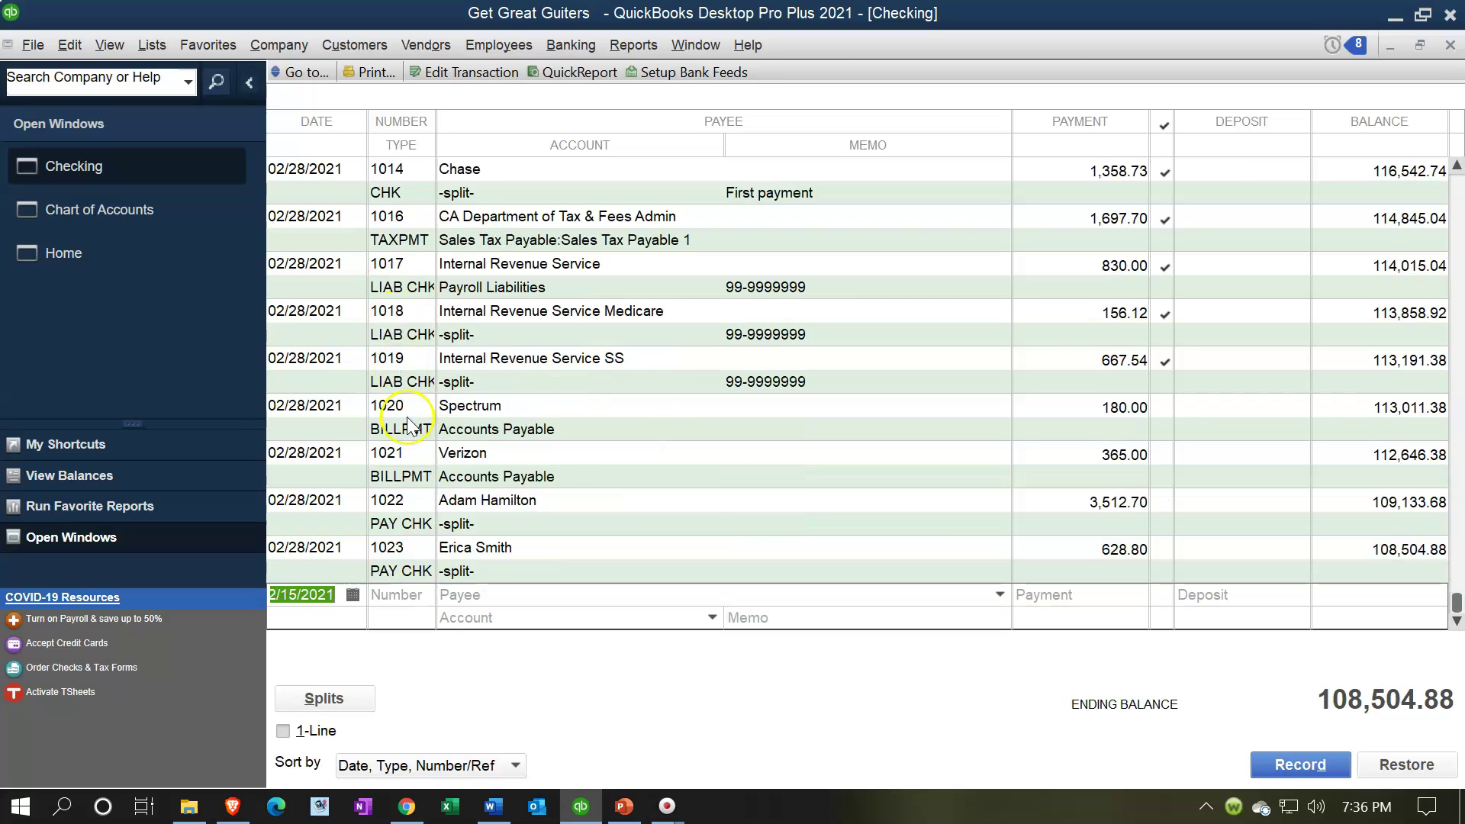
{"action": "left_click", "coordinate": [412, 589]}
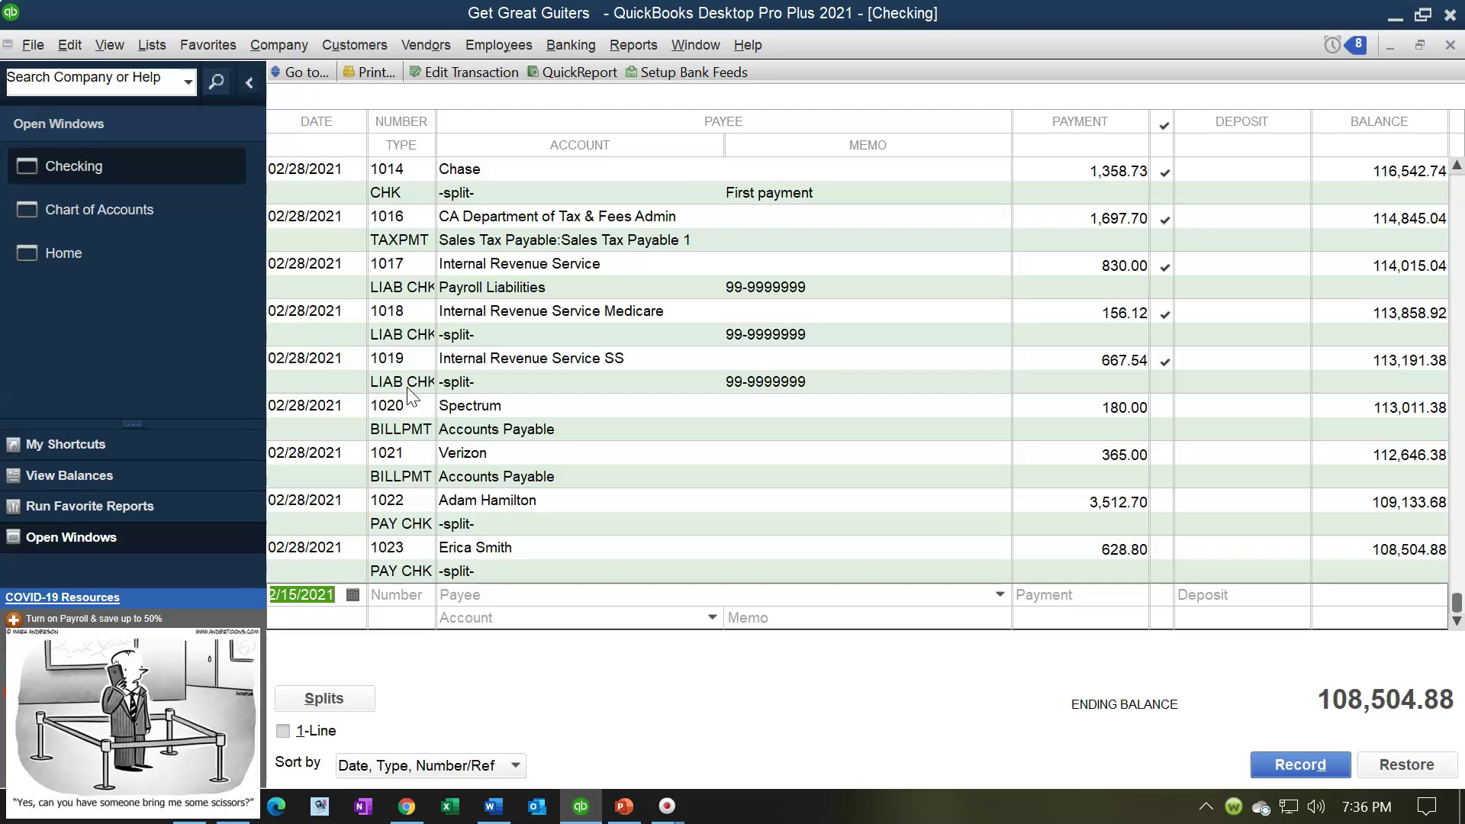
{"action": "scroll", "coordinate": [406, 387], "scroll_direction": "up", "scroll_amount": 3}
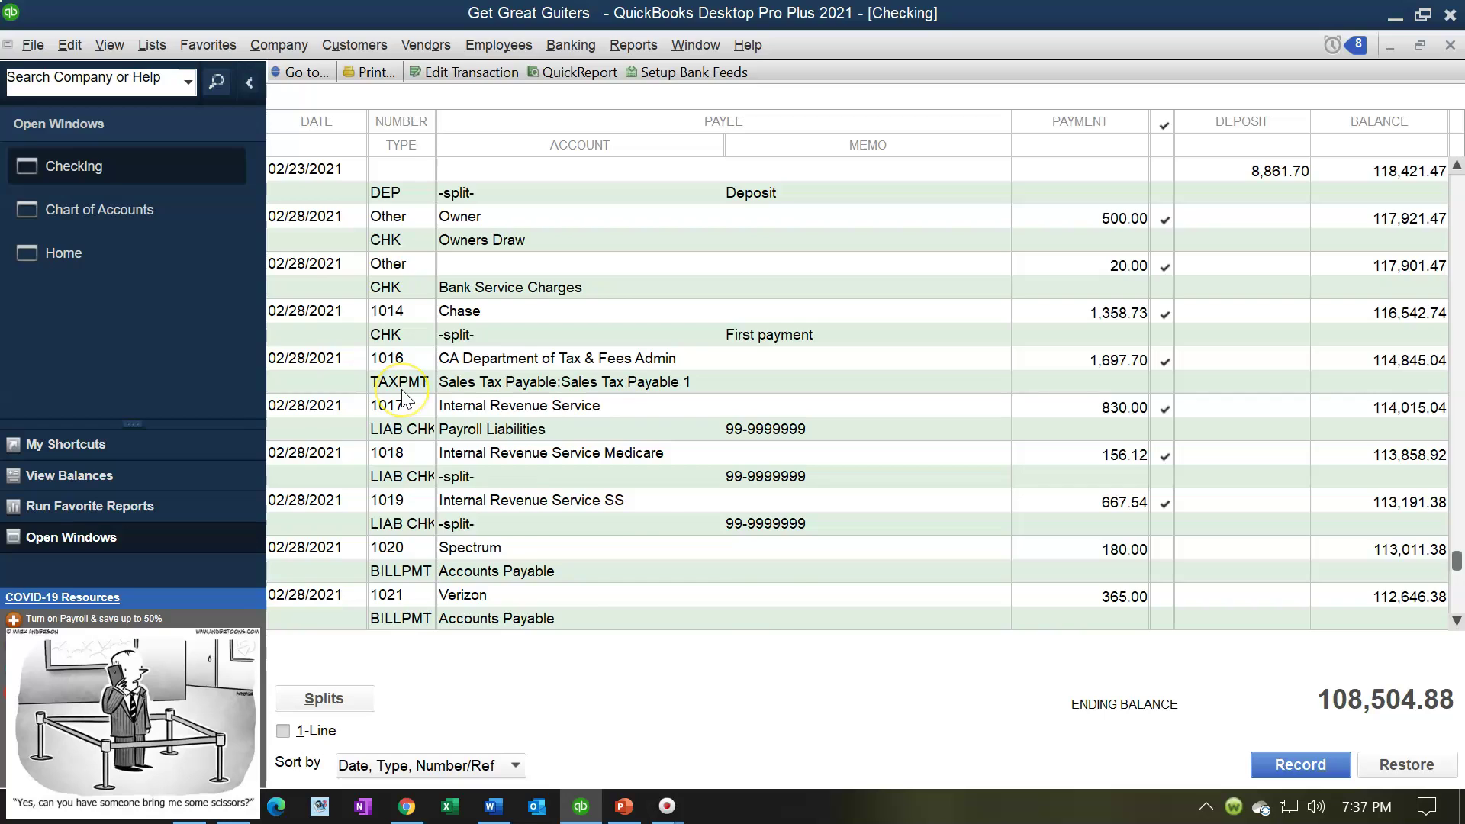
{"action": "scroll", "coordinate": [402, 395], "scroll_direction": "up", "scroll_amount": 3}
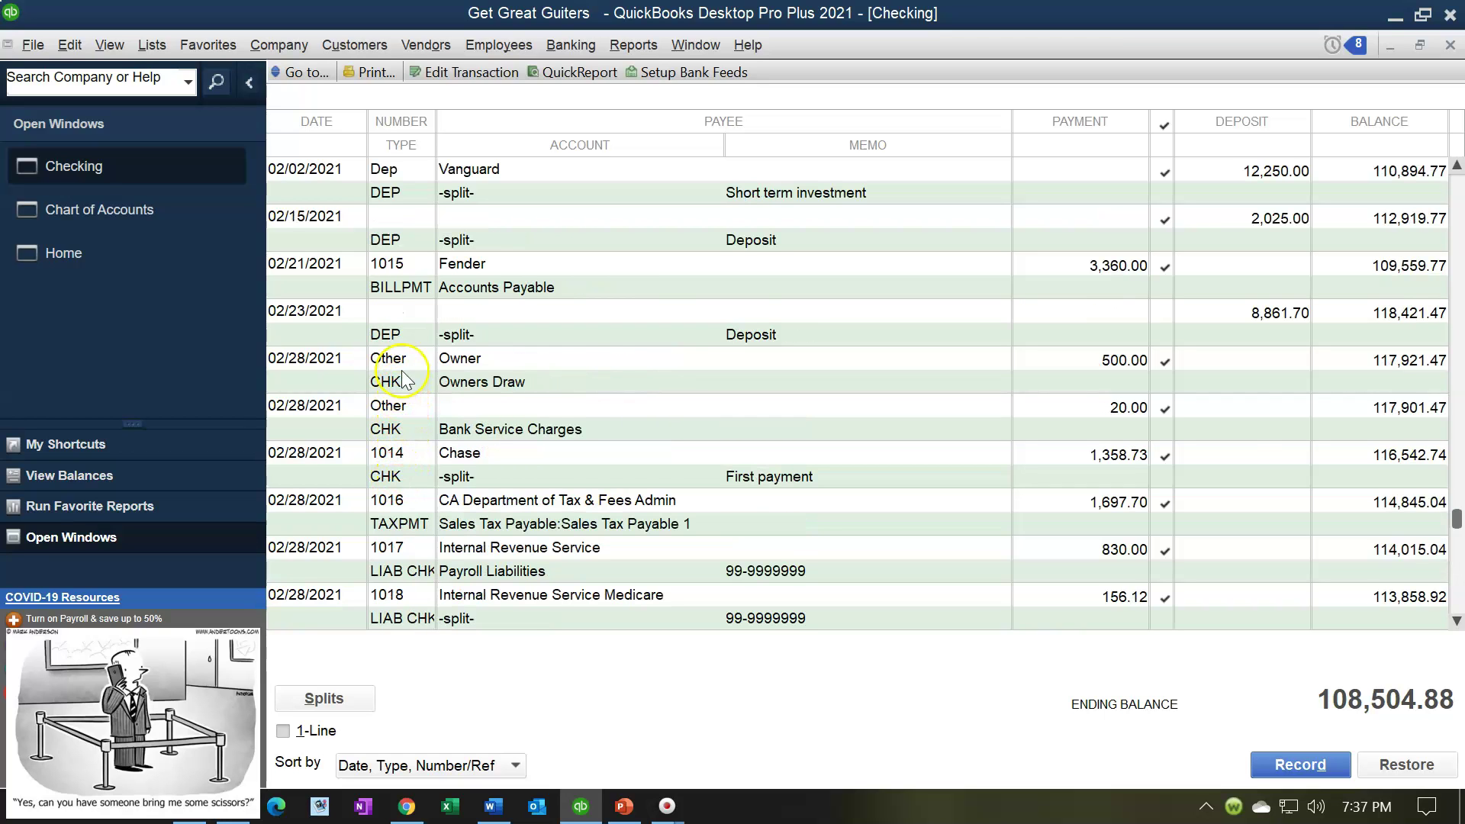
{"action": "scroll", "coordinate": [399, 343], "scroll_direction": "up", "scroll_amount": 9}
{"action": "left_click", "coordinate": [387, 404]}
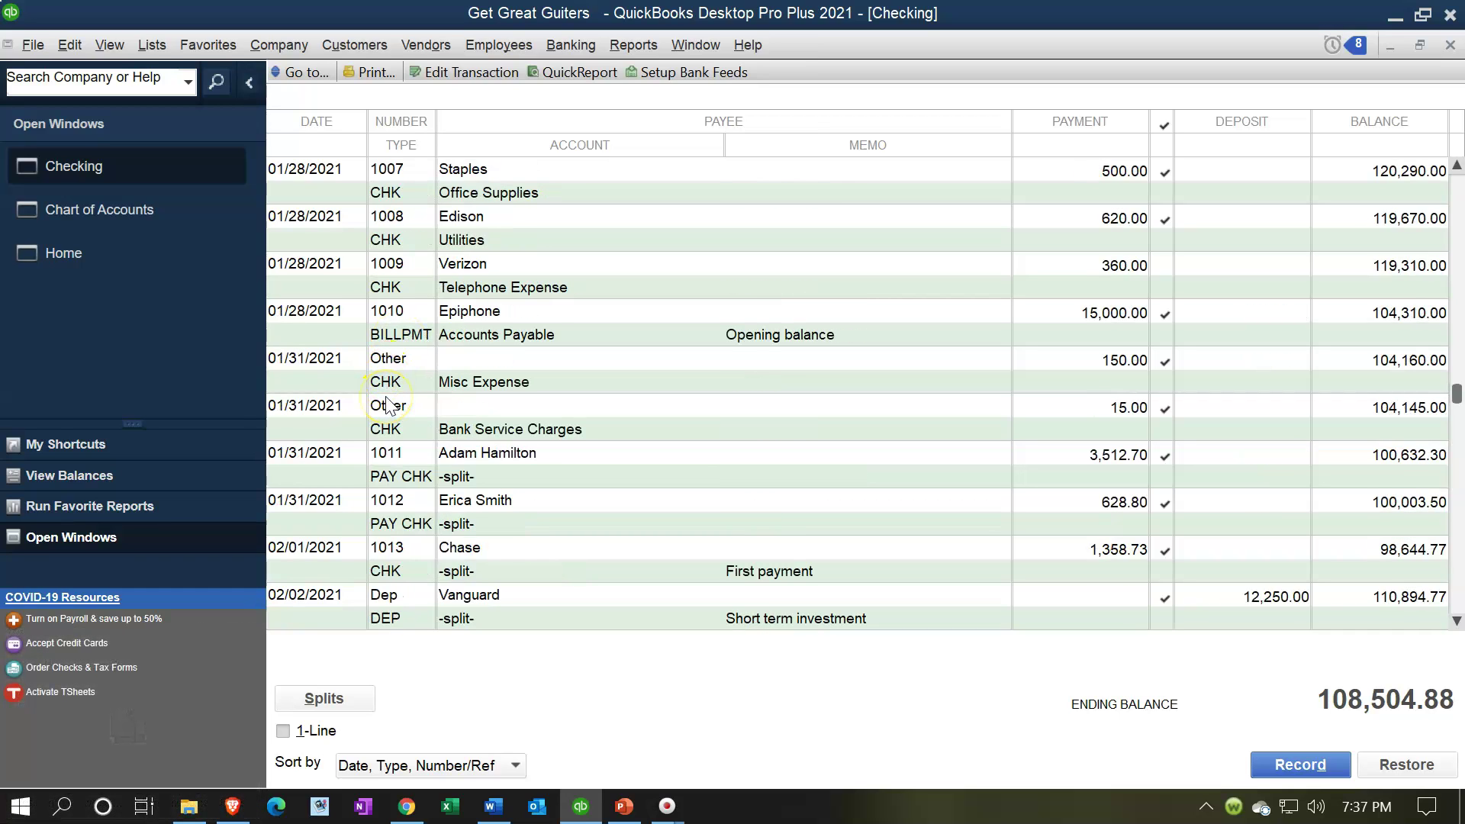
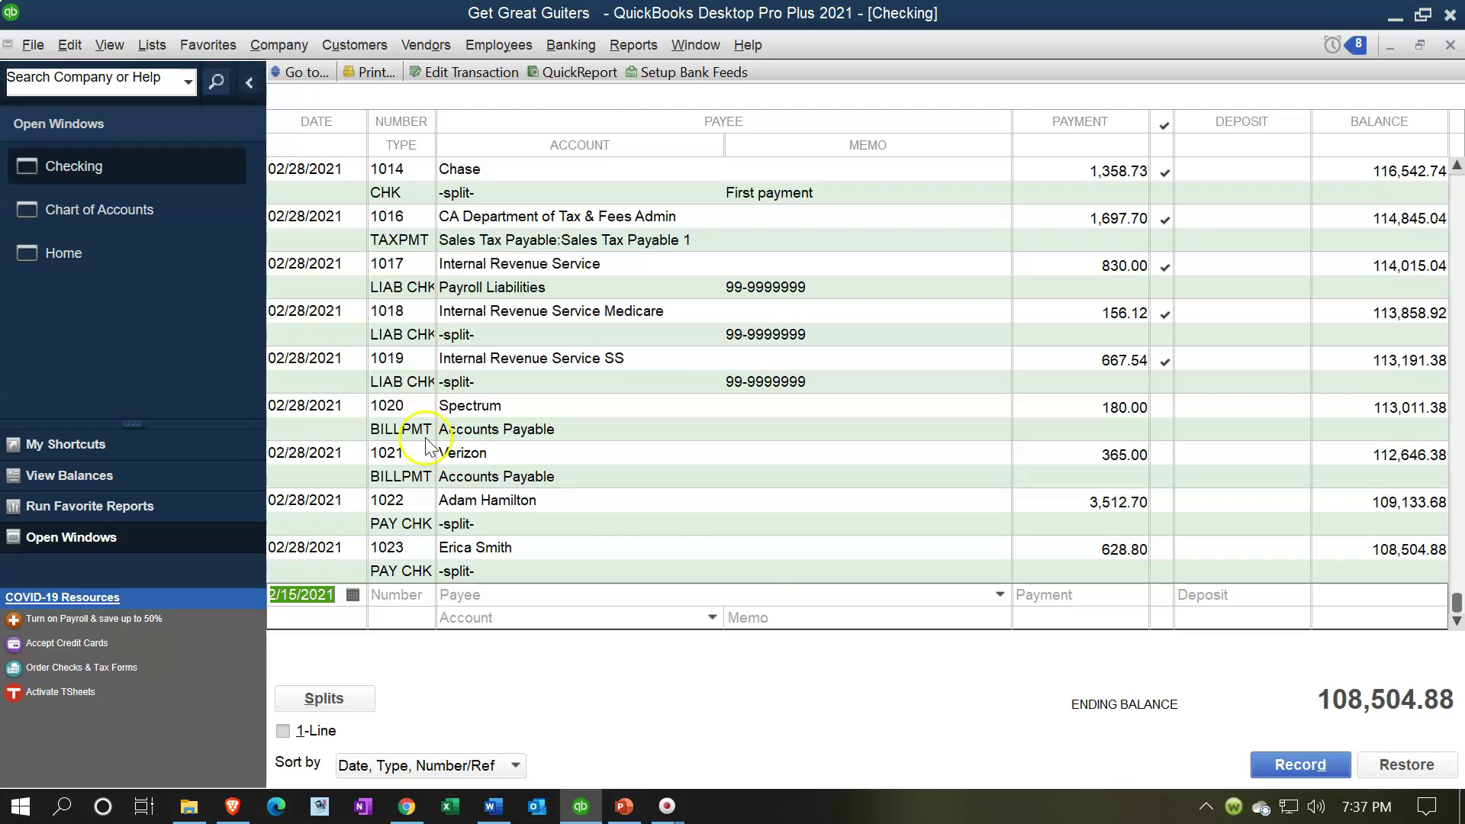
- Start a new entry in the Checking register dated 06/15/2019 with Test as its number
{"action": "mouse_move", "coordinate": [1362, 814]}
{"action": "type", "text": "061519"}
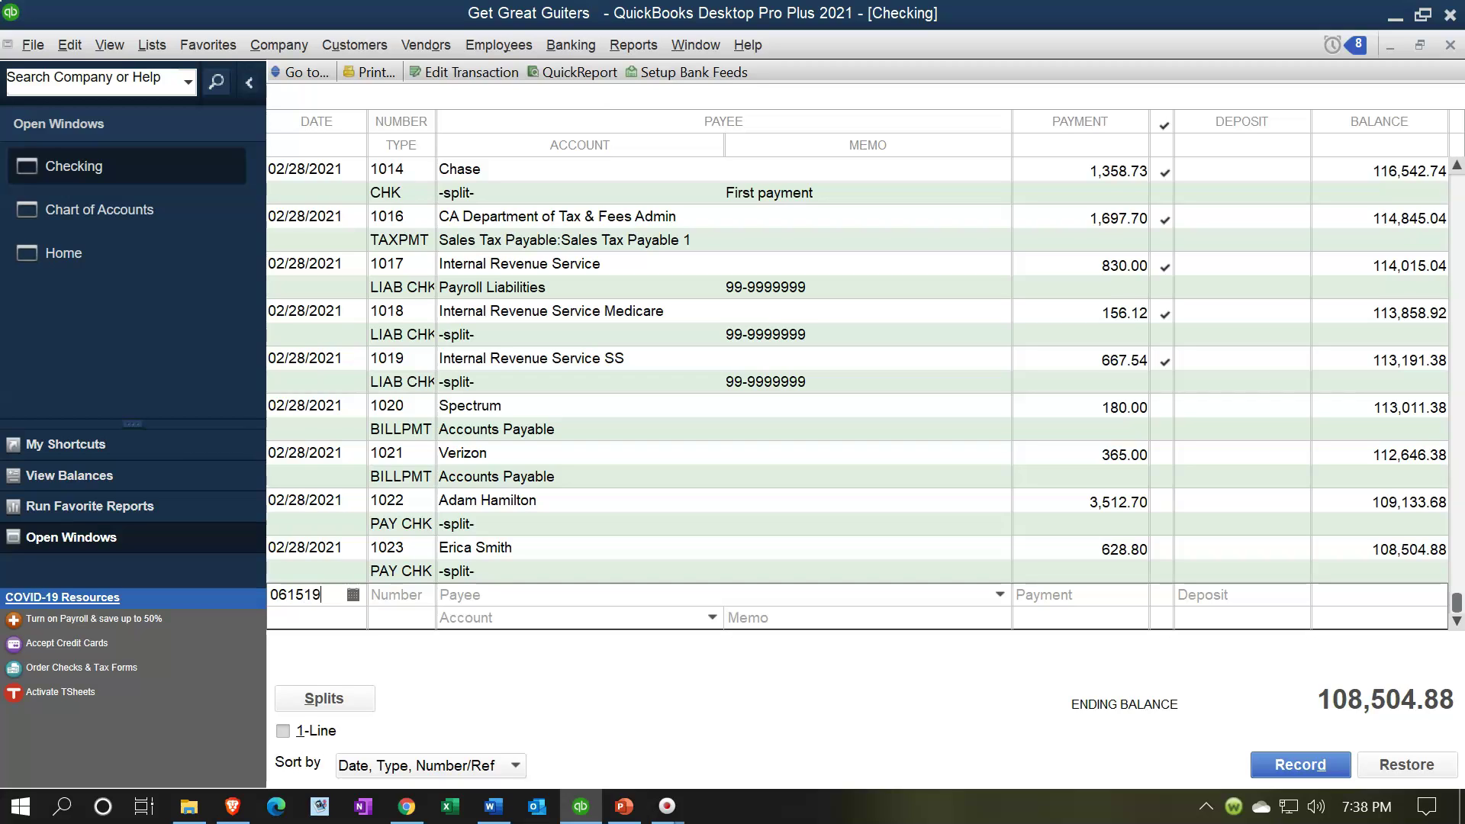
{"action": "key", "text": "Tab"}
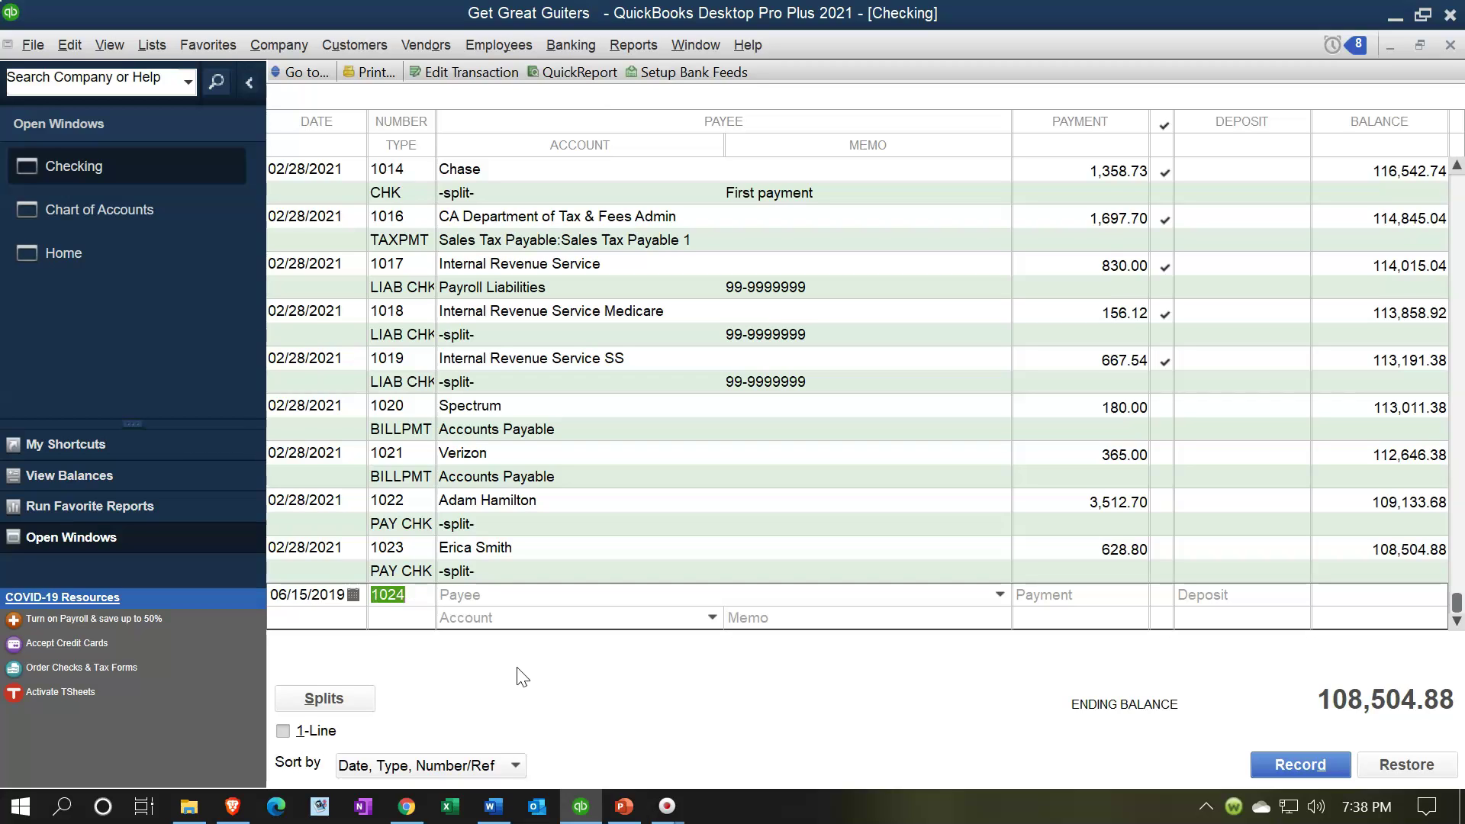
{"action": "type", "text": "Other"}
{"action": "key", "text": "BackSpace"}
{"action": "key", "text": "BackSpace"}
{"action": "key", "text": "BackSpace"}
{"action": "key", "text": "BackSpace"}
{"action": "key", "text": "BackSpace"}
{"action": "type", "text": "Test"}
{"action": "key", "text": "Tab"}
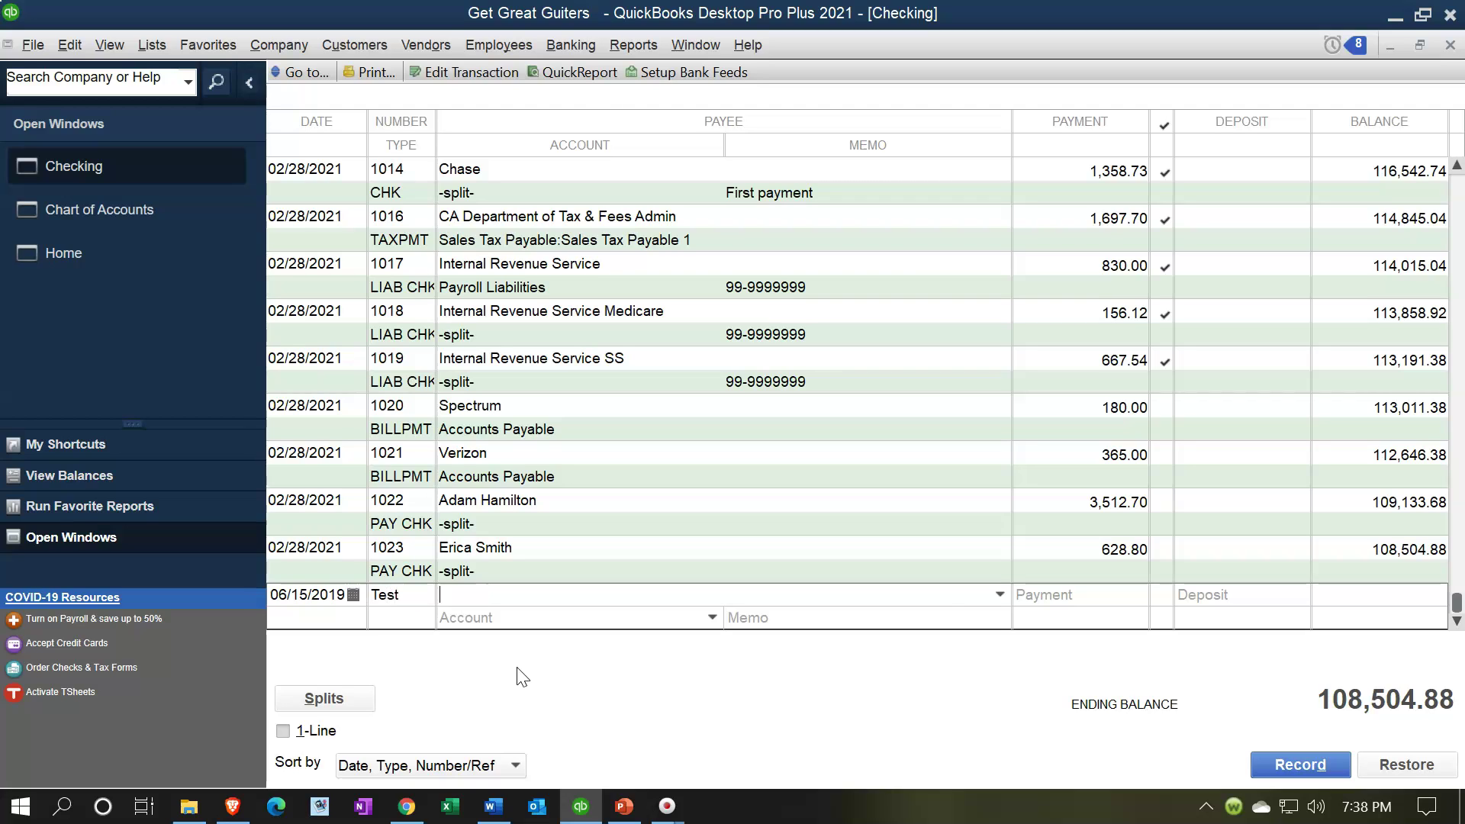
- Set the new register entry's payee to the customer Test and its payment to 1,000.00
{"action": "type", "text": "Test"}
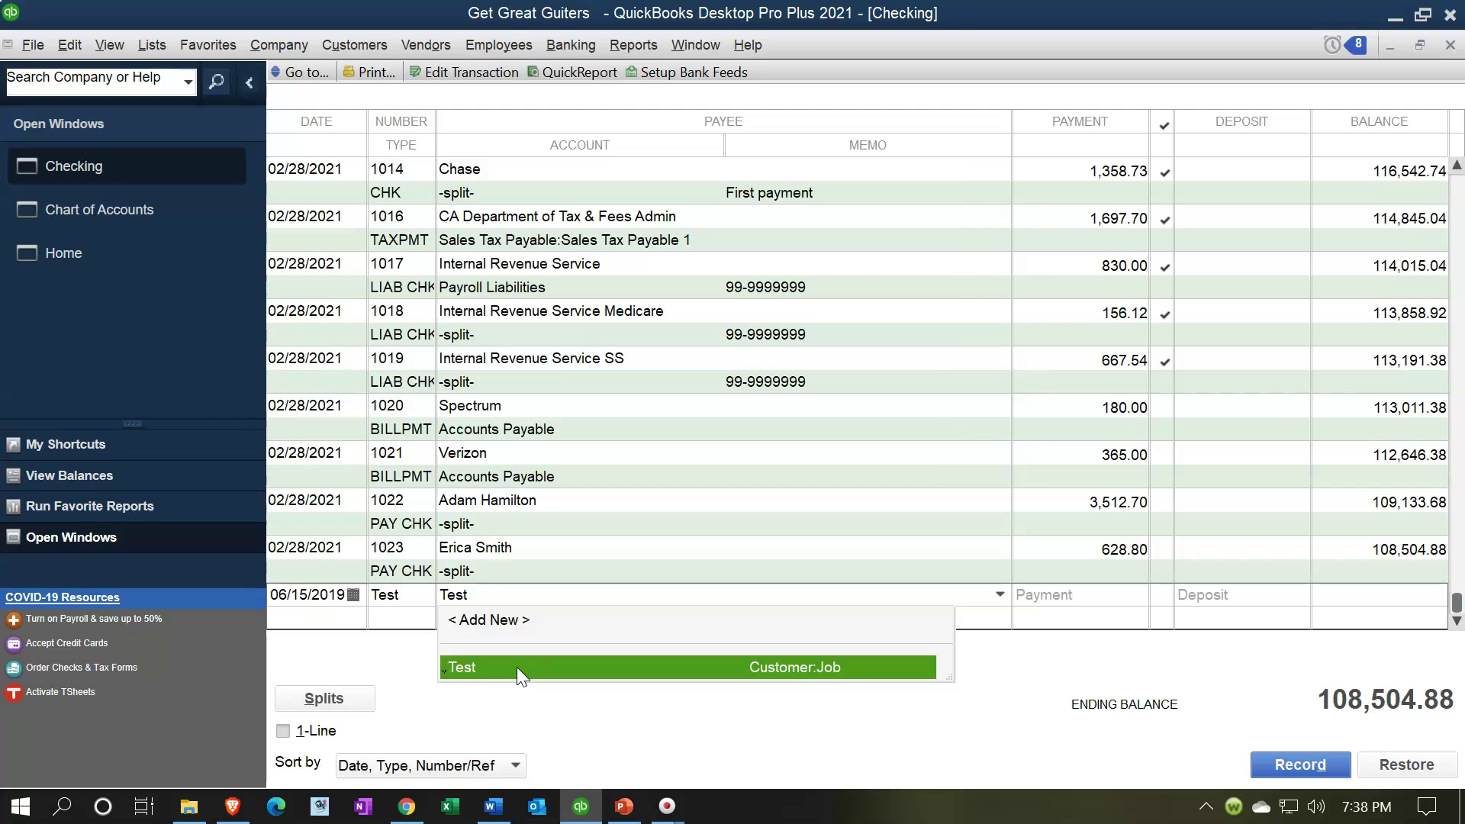
{"action": "key", "text": "Tab"}
{"action": "left_click", "coordinate": [572, 638]}
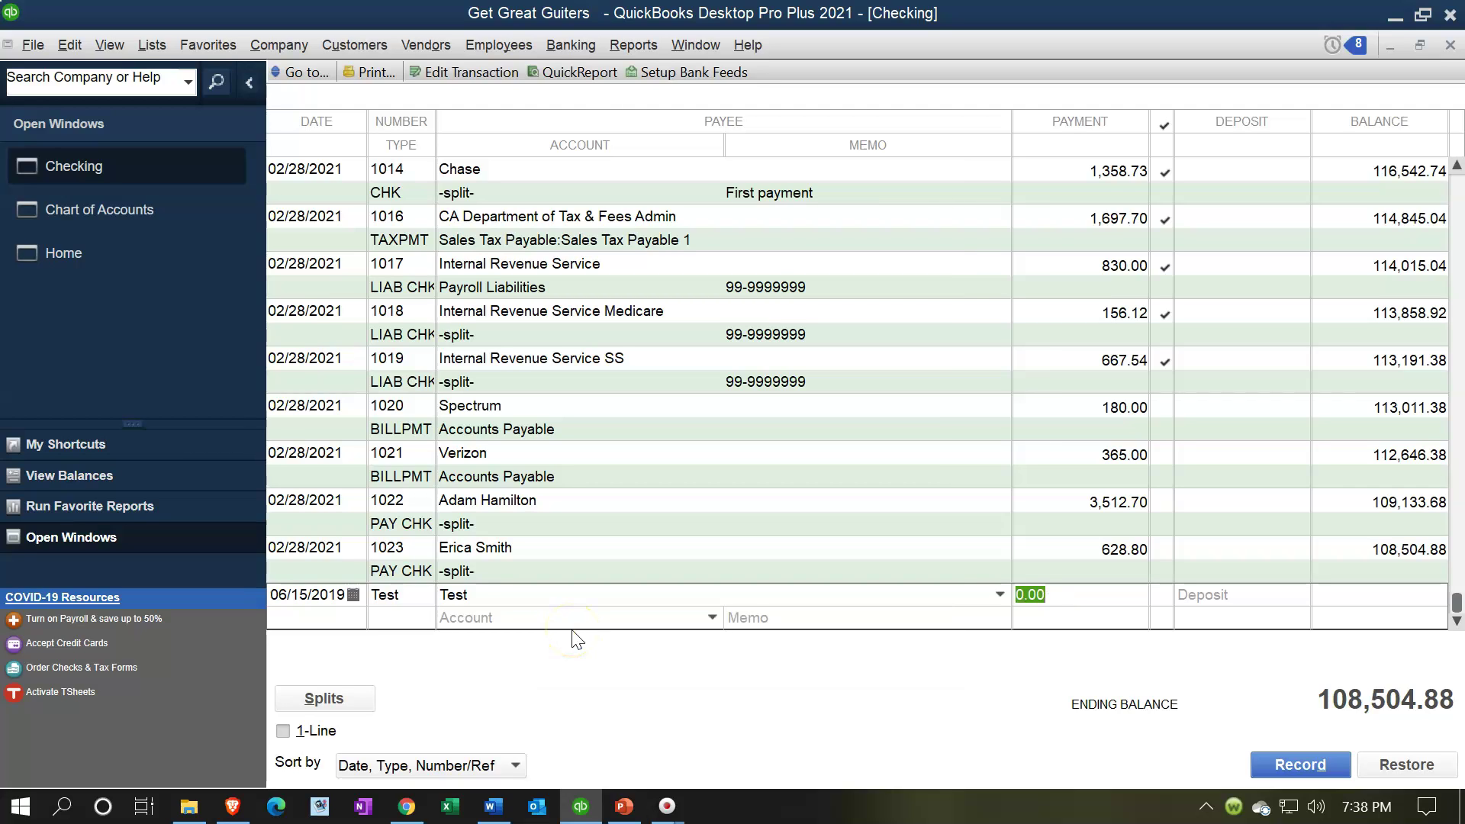
{"action": "type", "text": "1000"}
{"action": "key", "text": "Tab"}
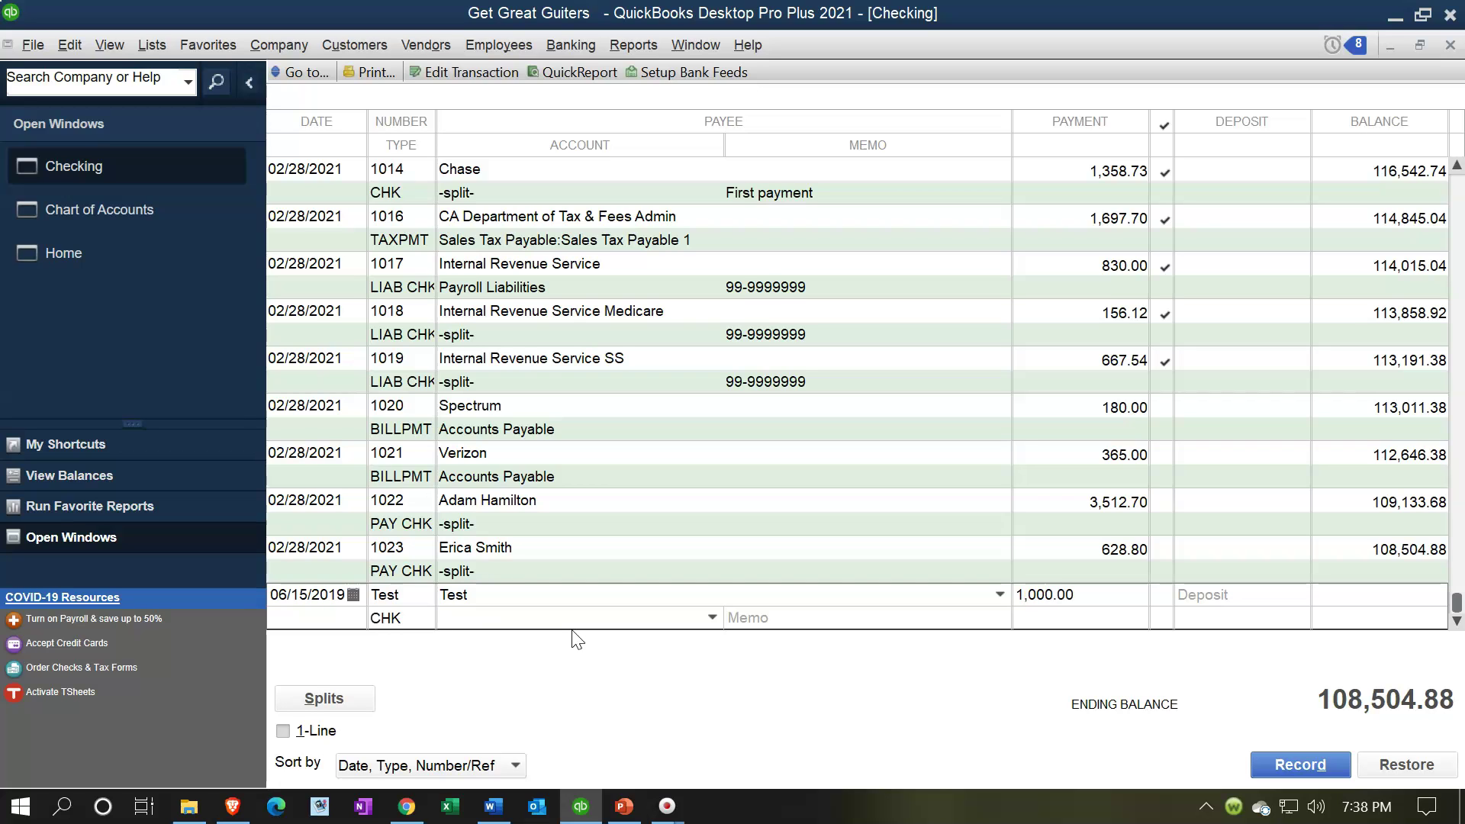
- Assign the entry to a newly set up expense account named Test and record the transaction
{"action": "type", "text": "Test"}
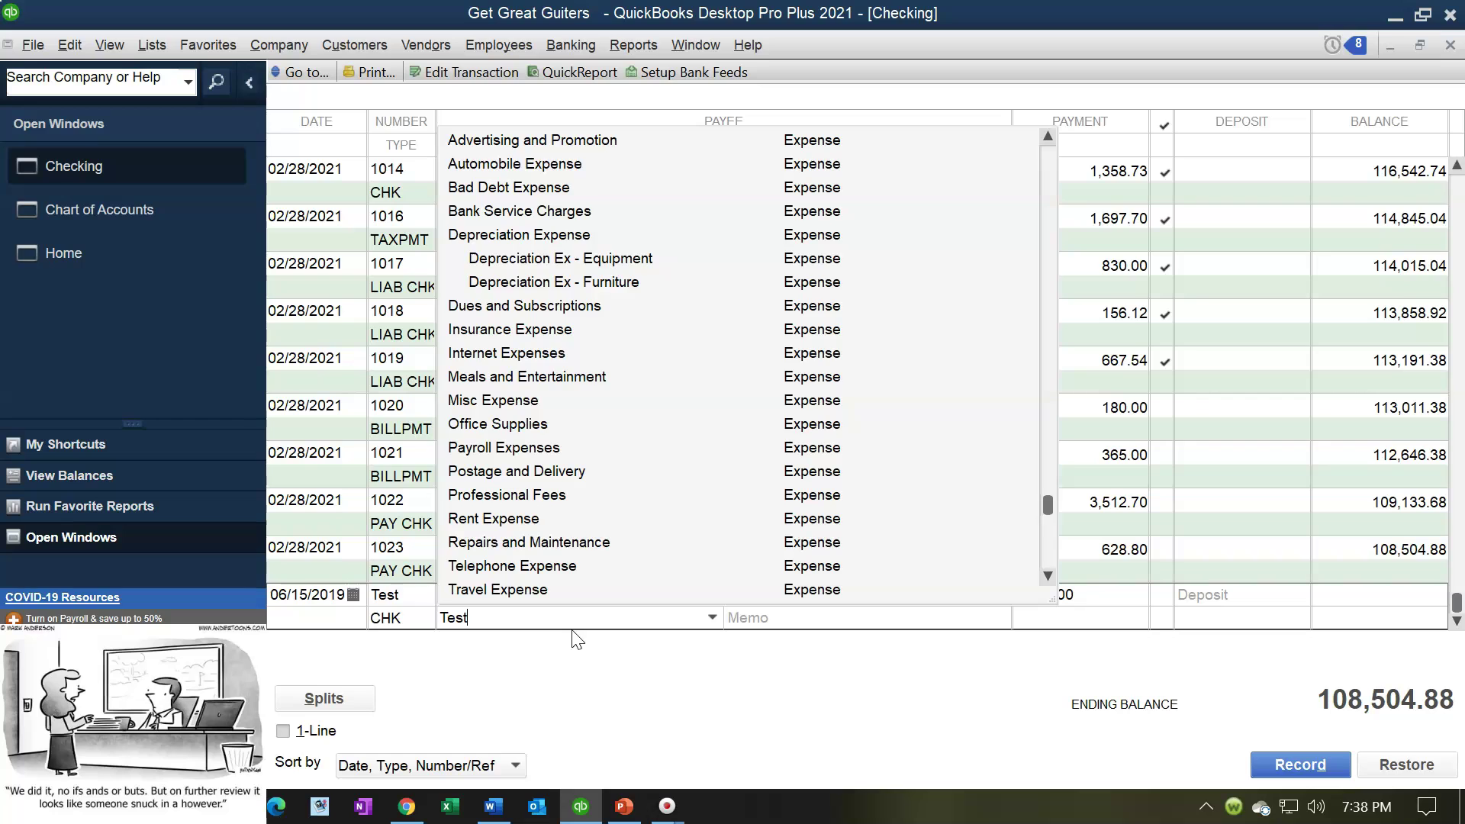
{"action": "key", "text": "Tab"}
{"action": "left_click", "coordinate": [589, 571]}
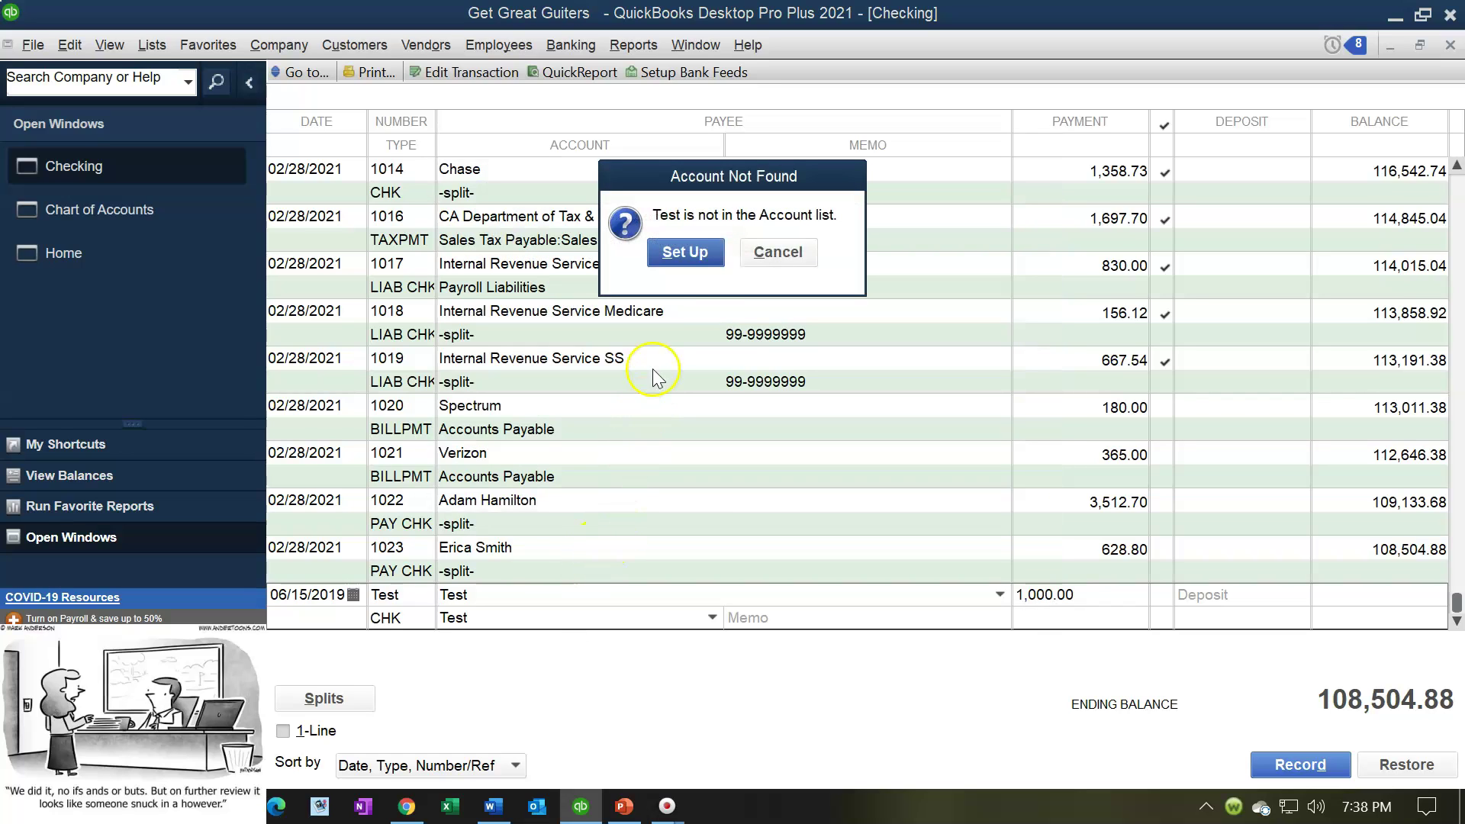
{"action": "left_click", "coordinate": [692, 253]}
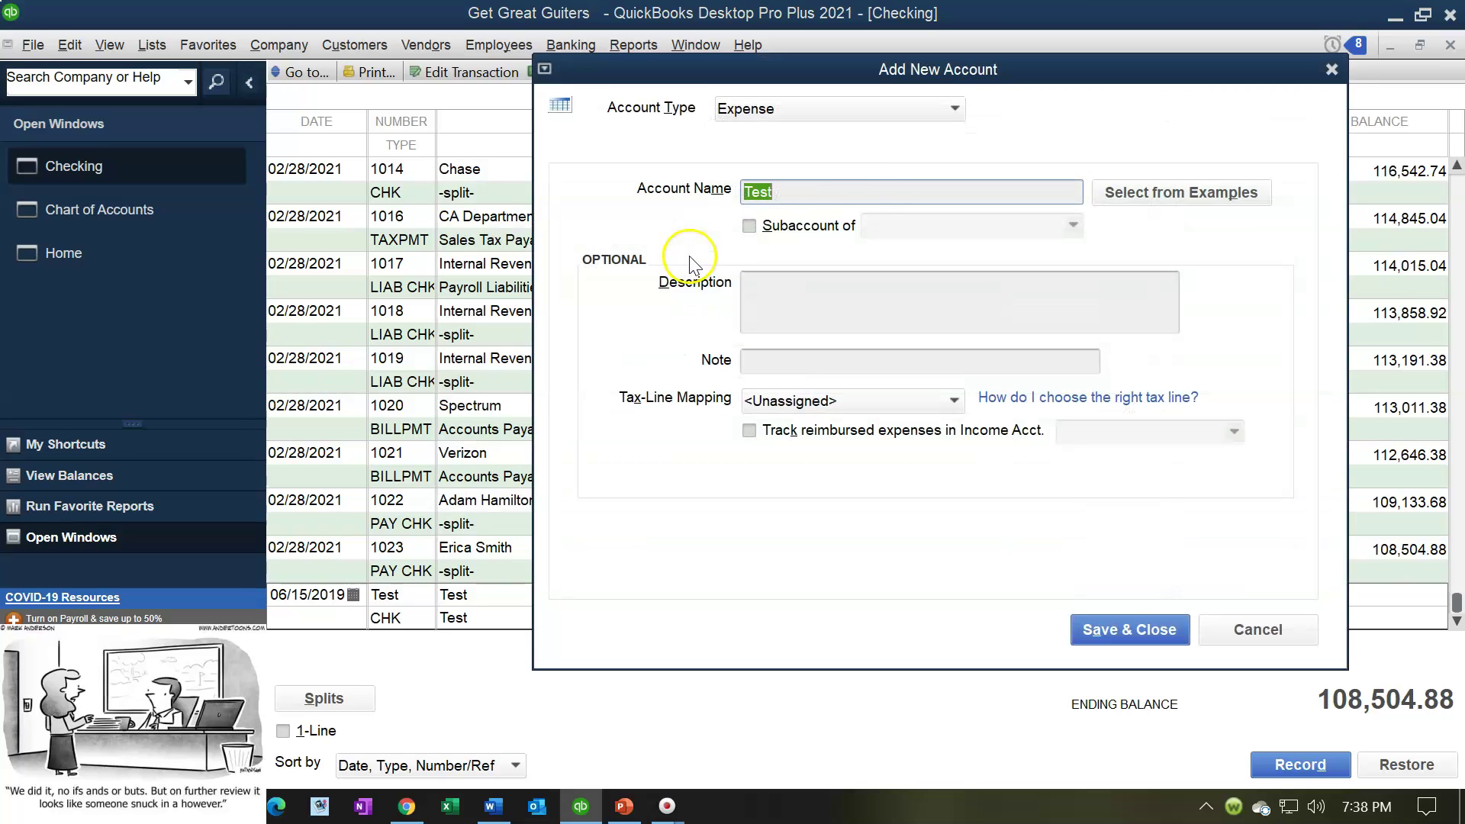
{"action": "left_click", "coordinate": [1106, 637]}
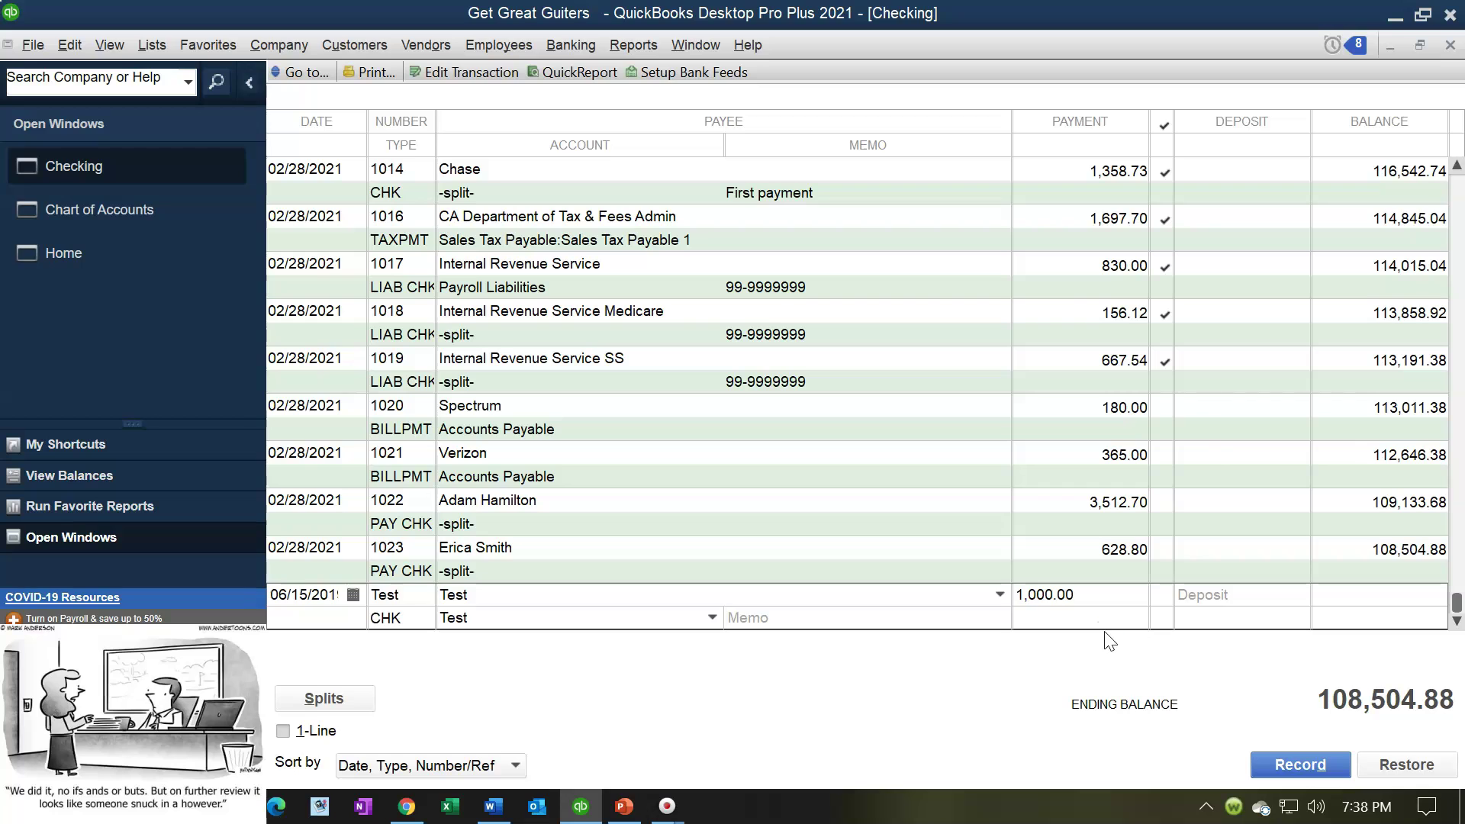
{"action": "key", "text": "Return"}
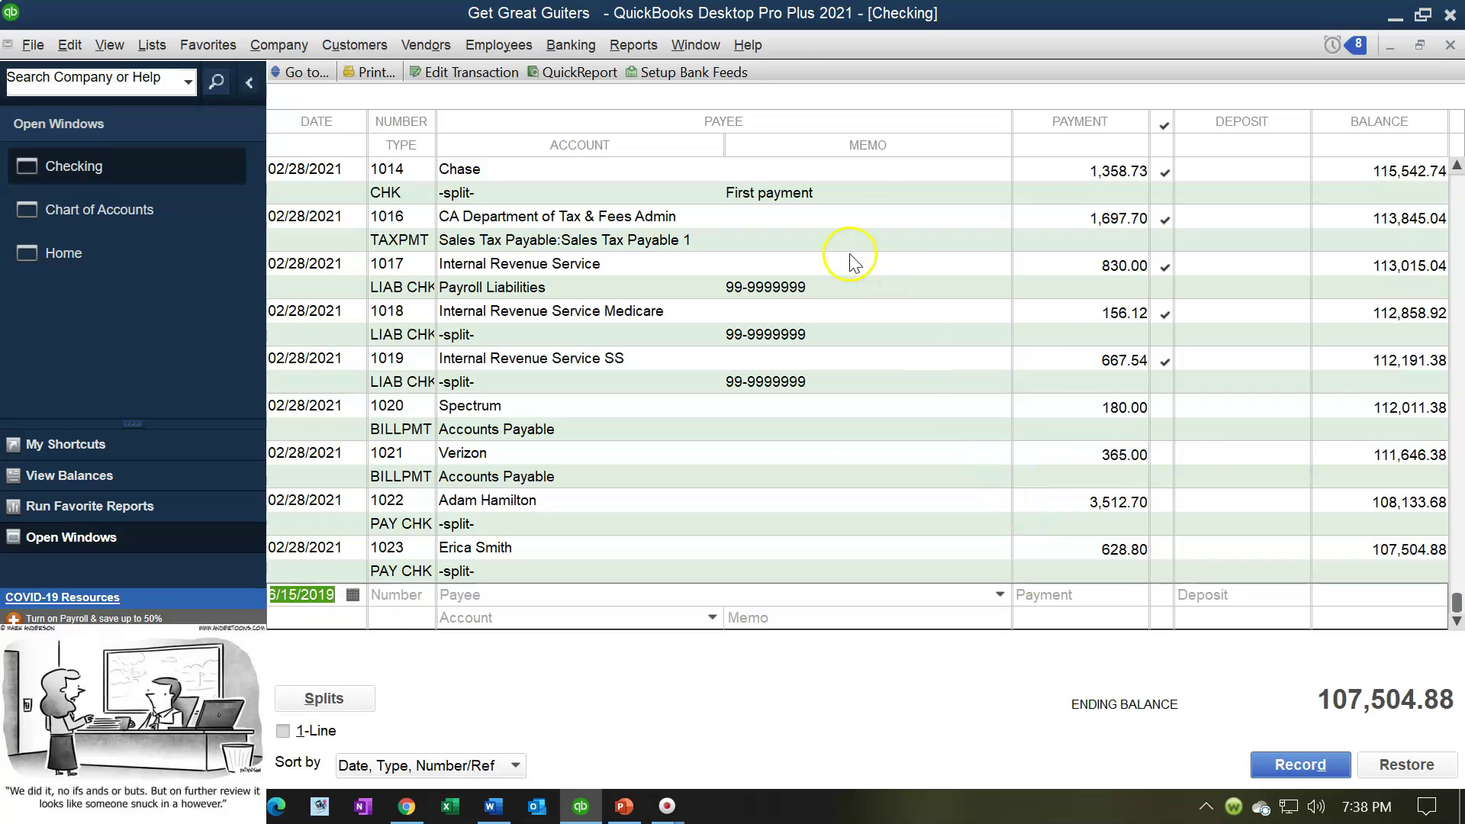
- Run the Profit & Loss Standard report for 01/01/2019 to 12/31/2019
{"action": "left_click", "coordinate": [629, 49]}
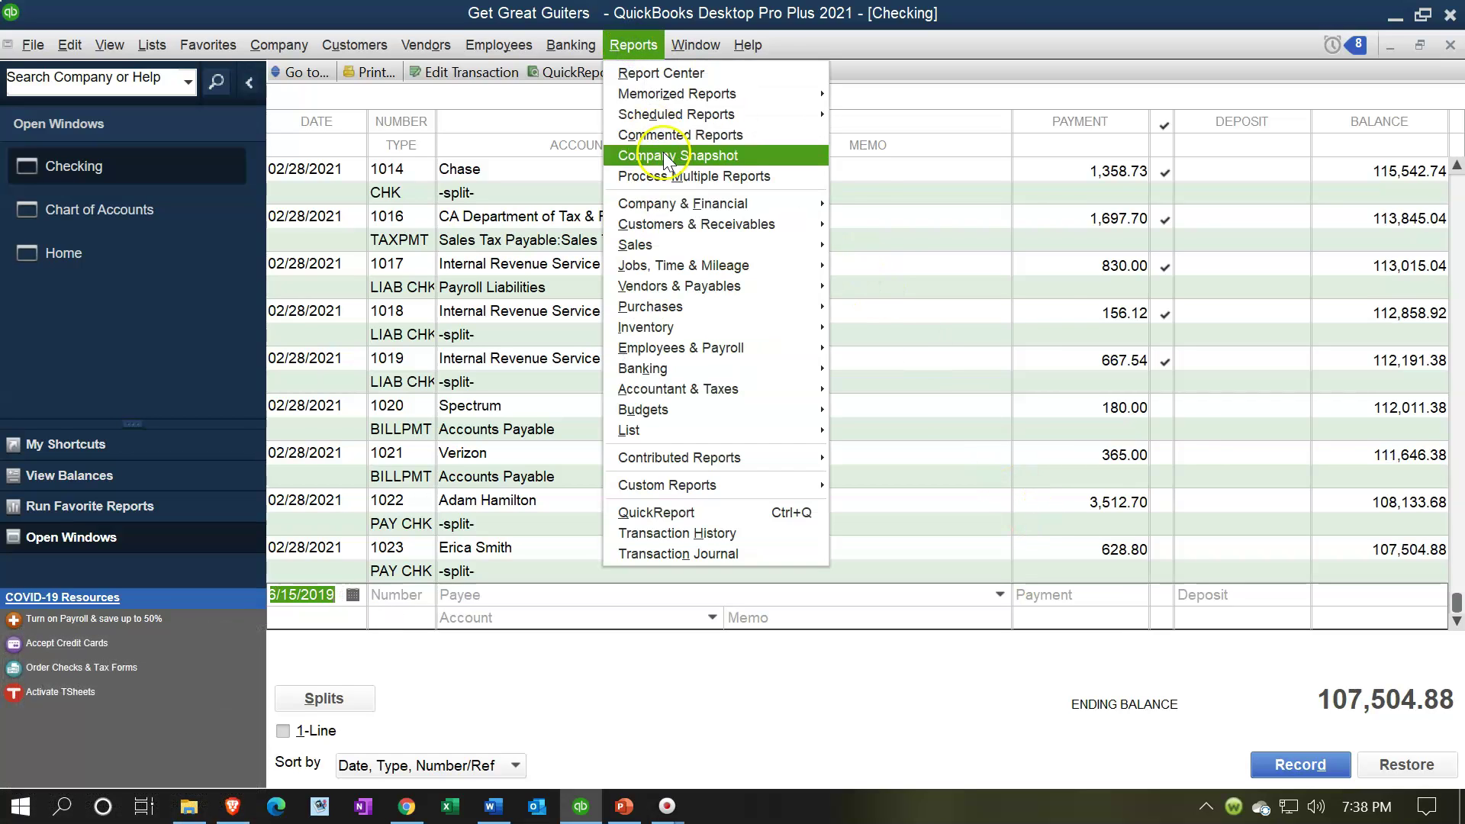
{"action": "mouse_move", "coordinate": [717, 204]}
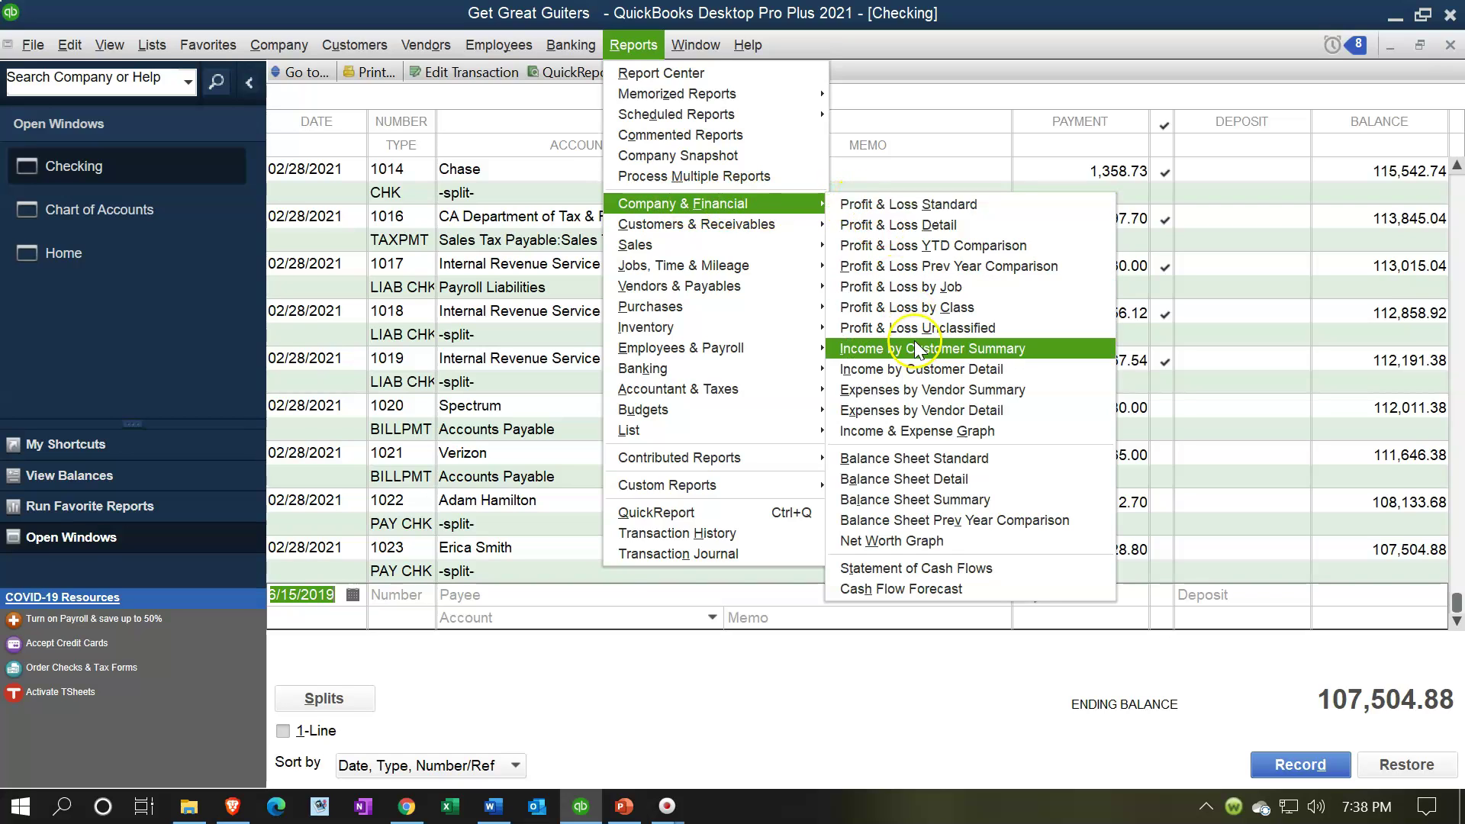
{"action": "left_click", "coordinate": [934, 204]}
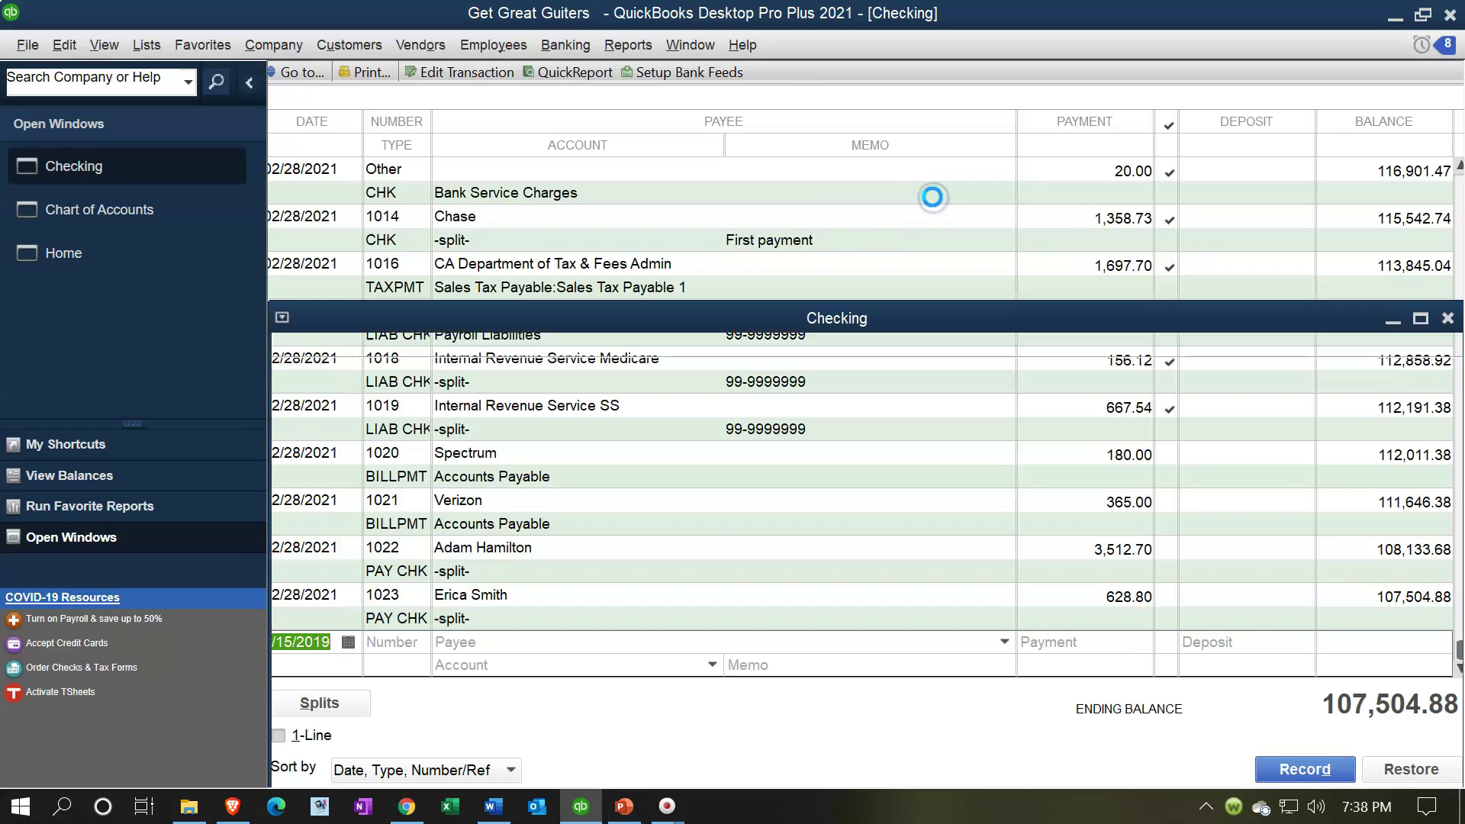
{"action": "key", "text": "Tab"}
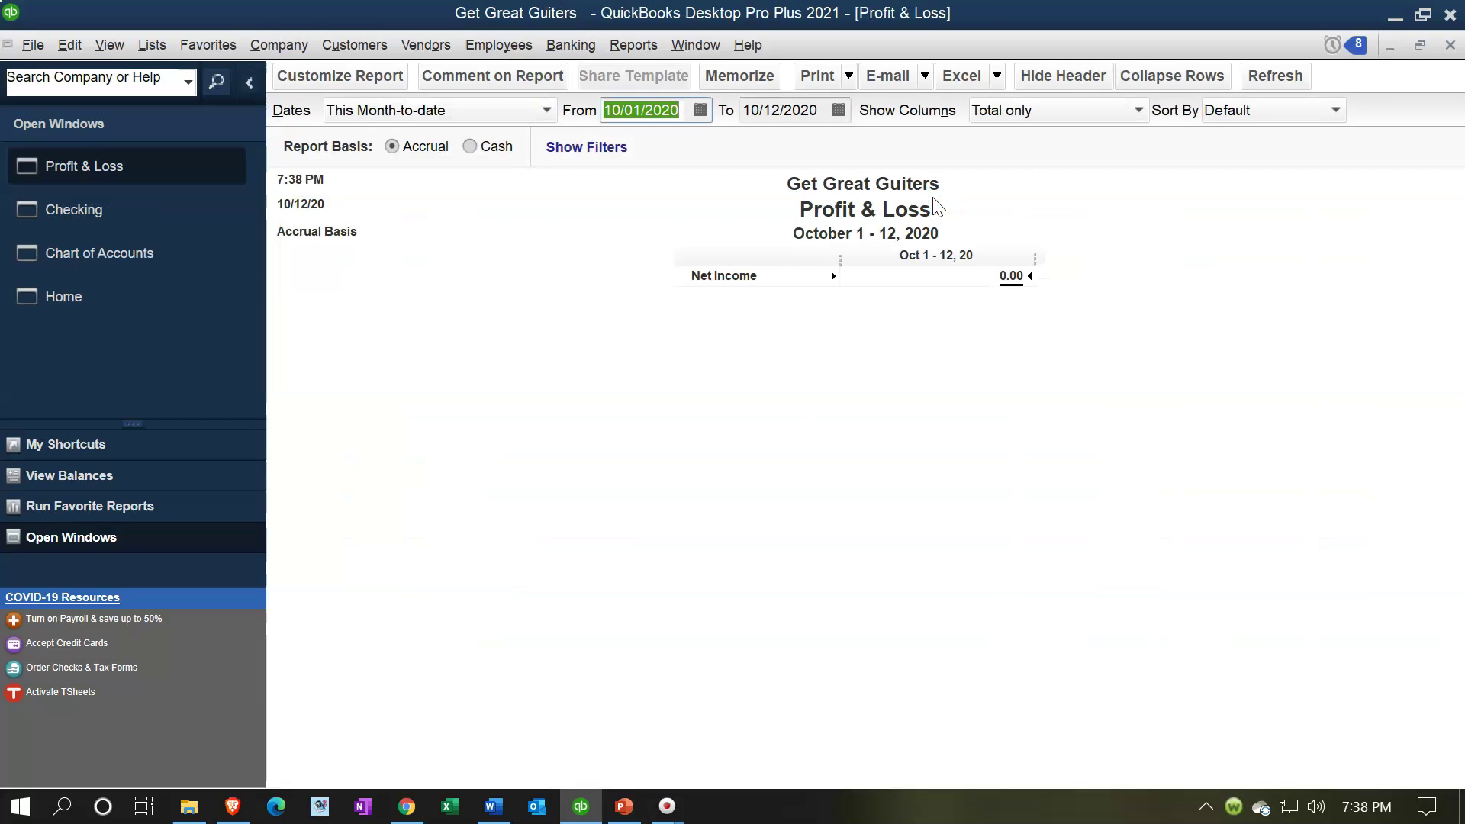
{"action": "type", "text": "010119"}
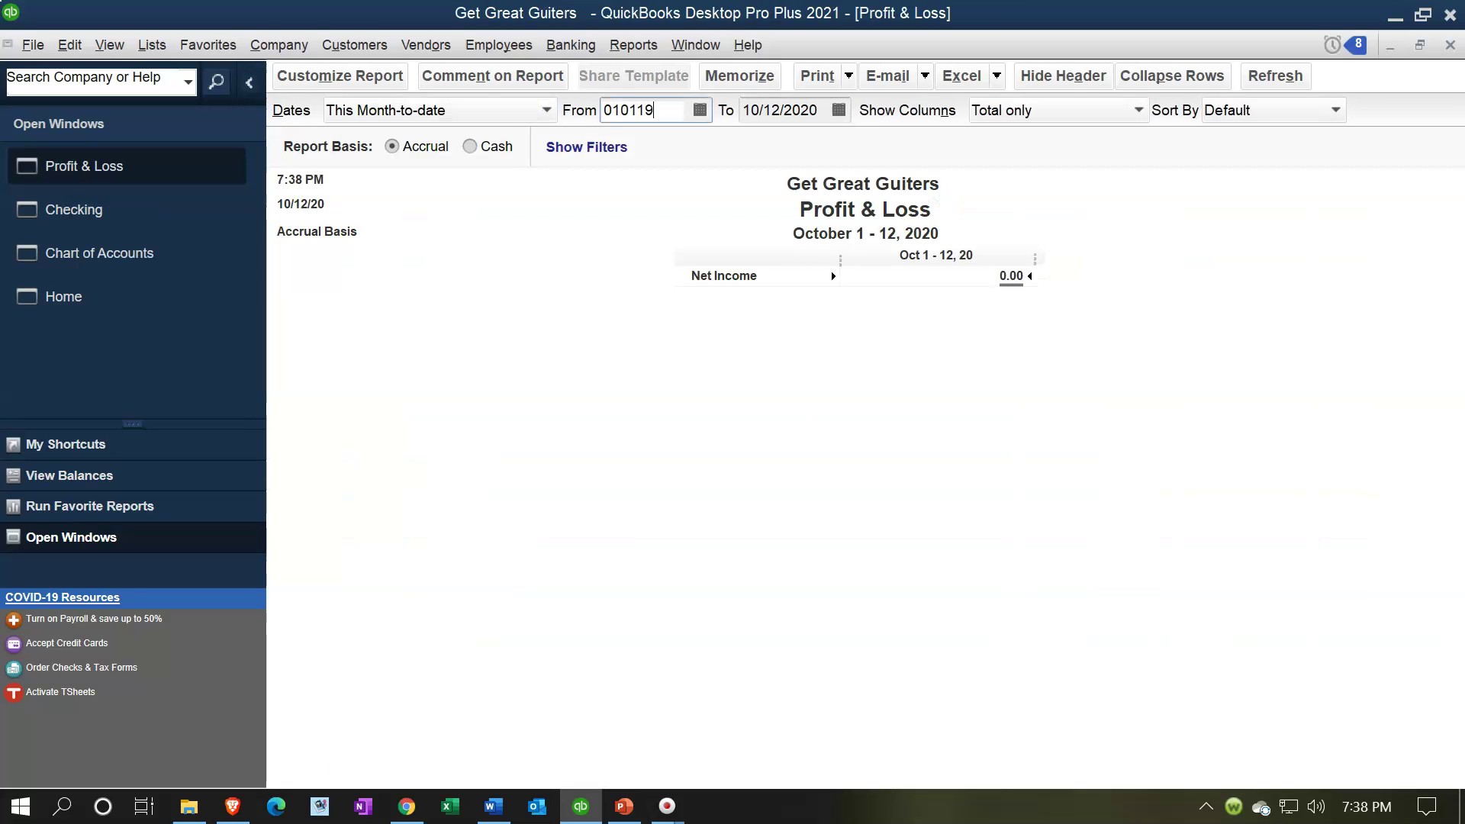
{"action": "key", "text": "Tab"}
{"action": "type", "text": "12/31/2019"}
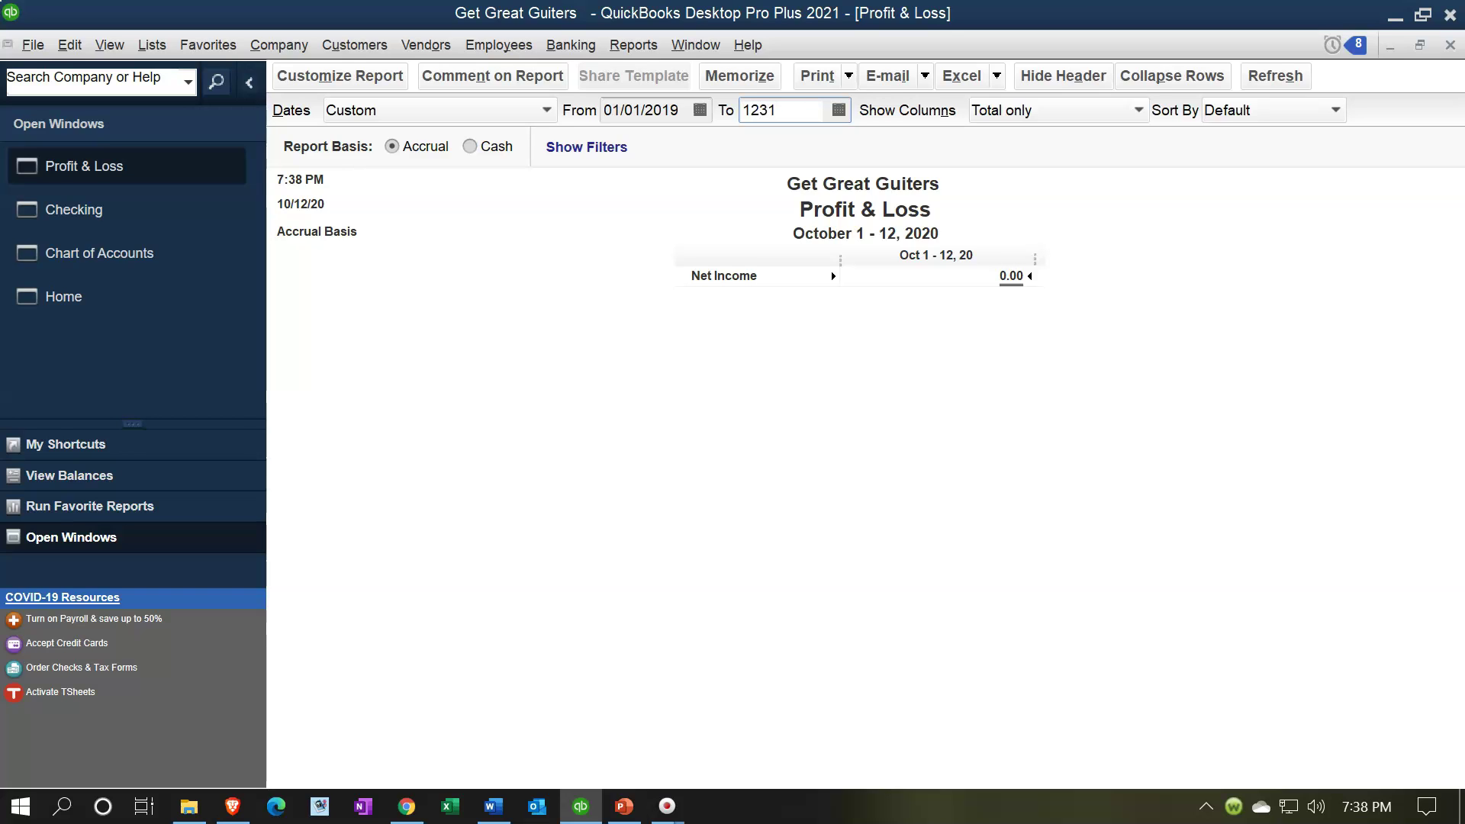
{"action": "key", "text": "Tab"}
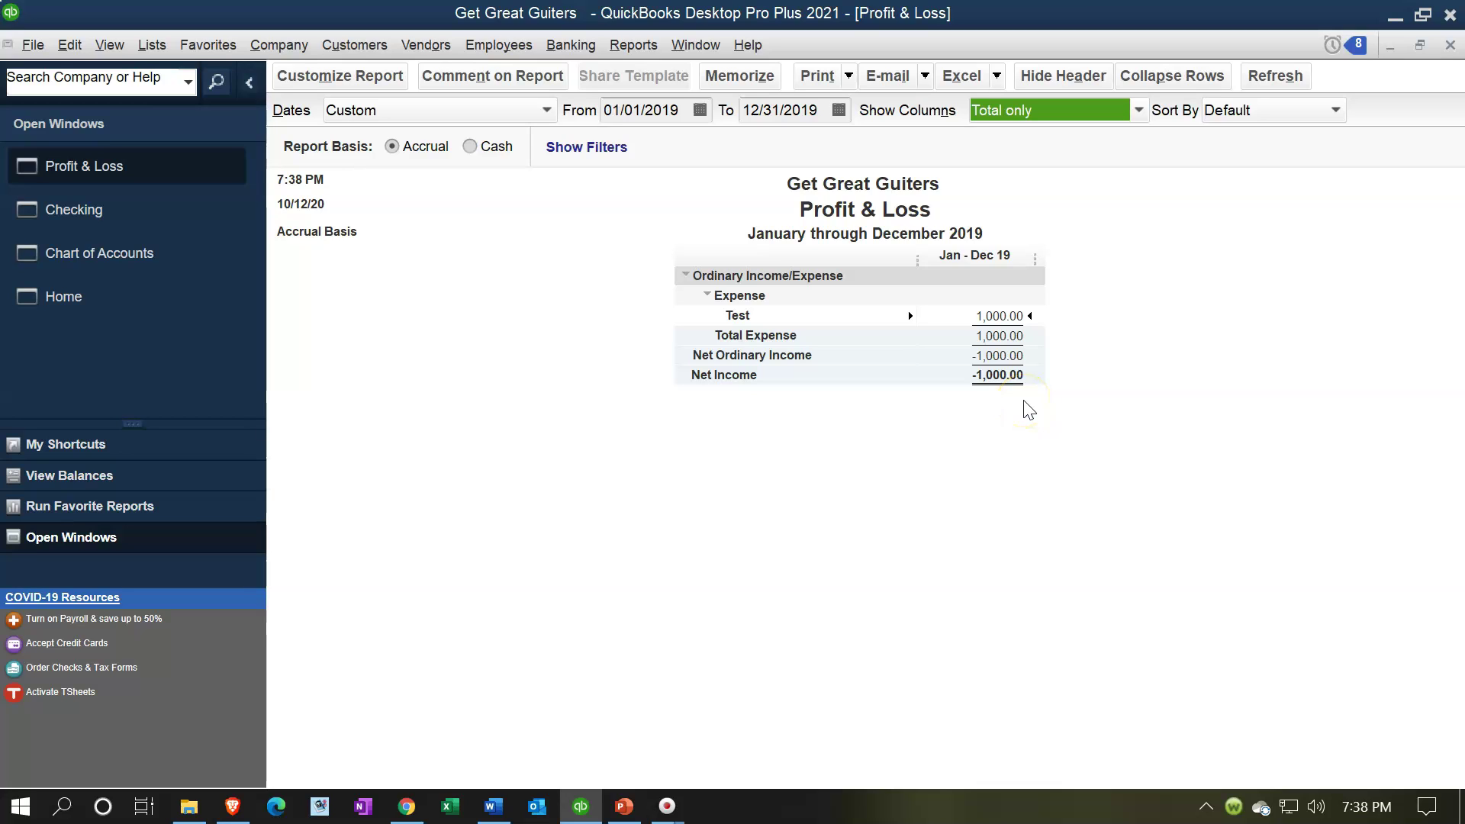
- Run the Balance Sheet Standard report with a date range of 01/01/2019 to 12/31/2019
{"action": "left_click", "coordinate": [622, 48]}
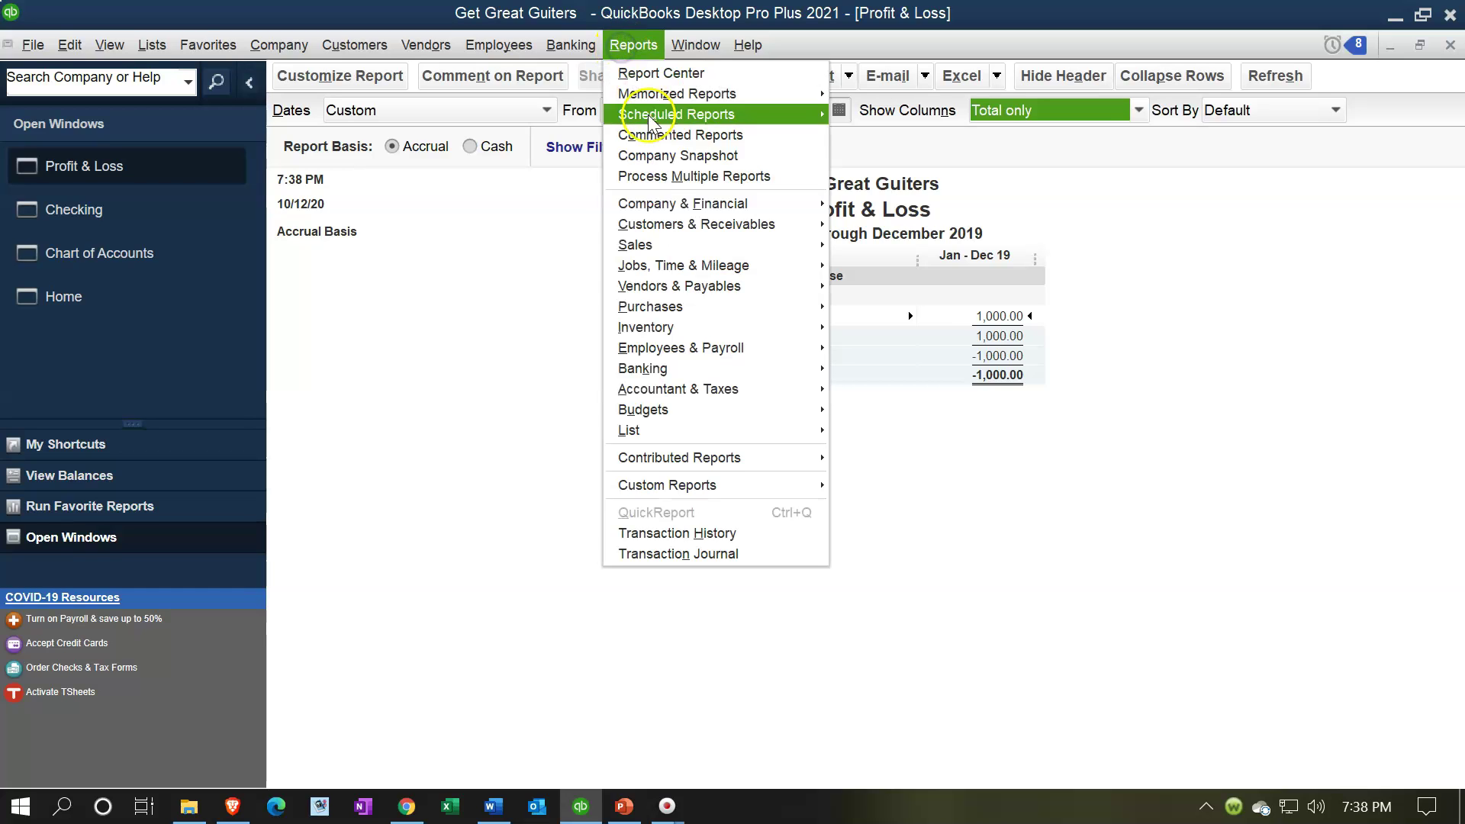
{"action": "mouse_move", "coordinate": [709, 212]}
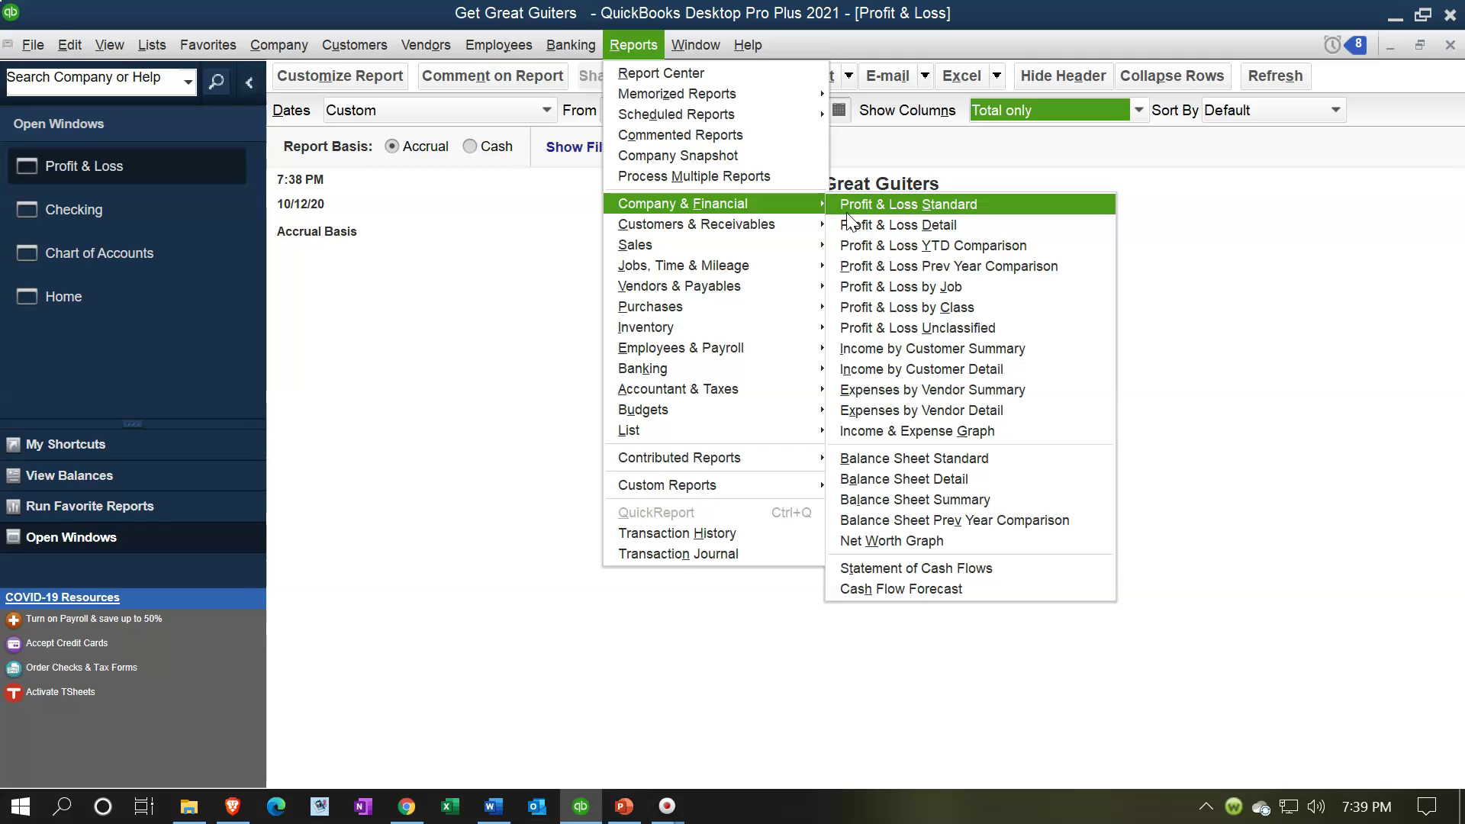
{"action": "left_click", "coordinate": [911, 458]}
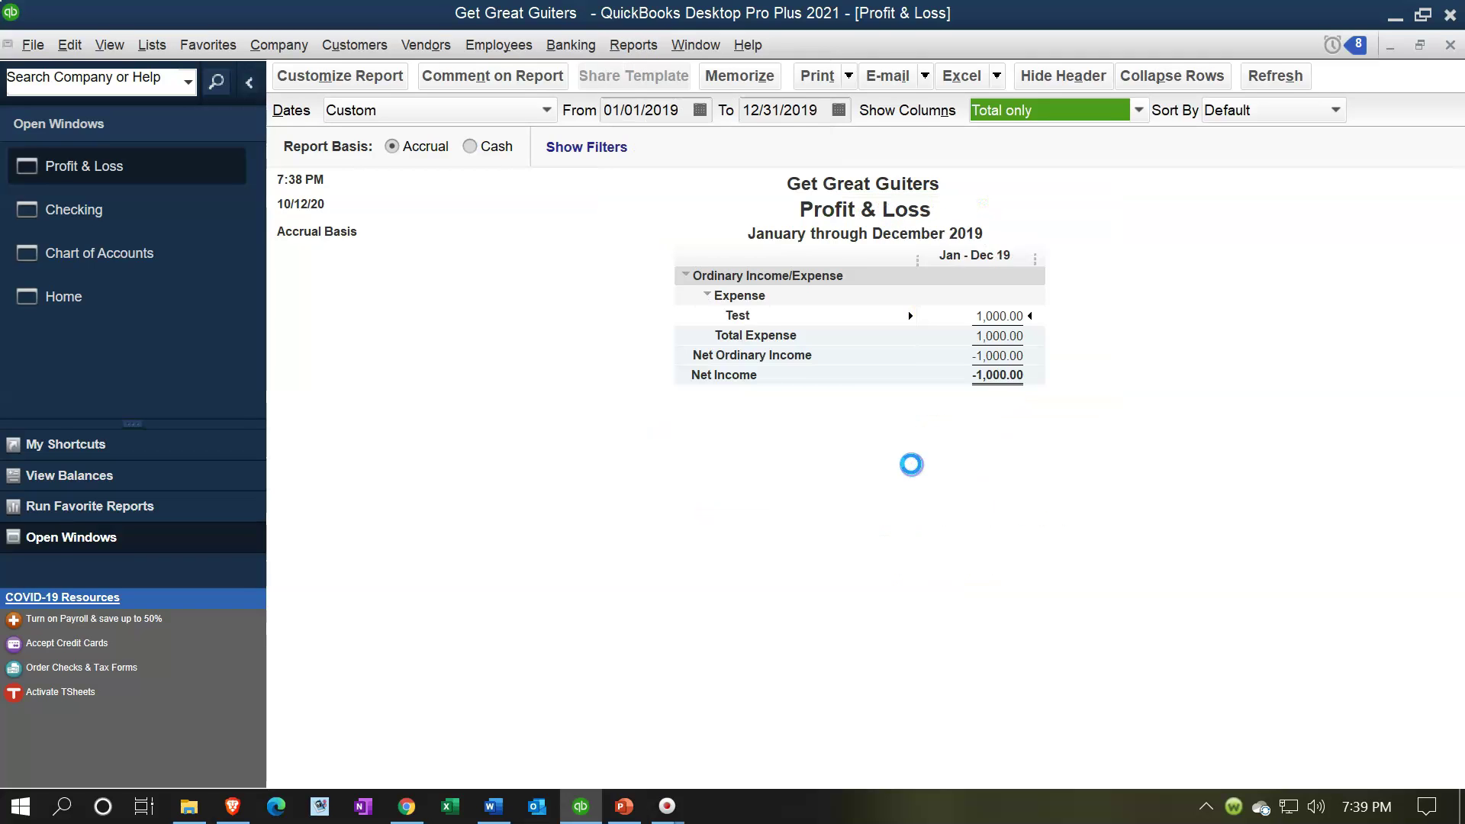
{"action": "left_click", "coordinate": [345, 73]}
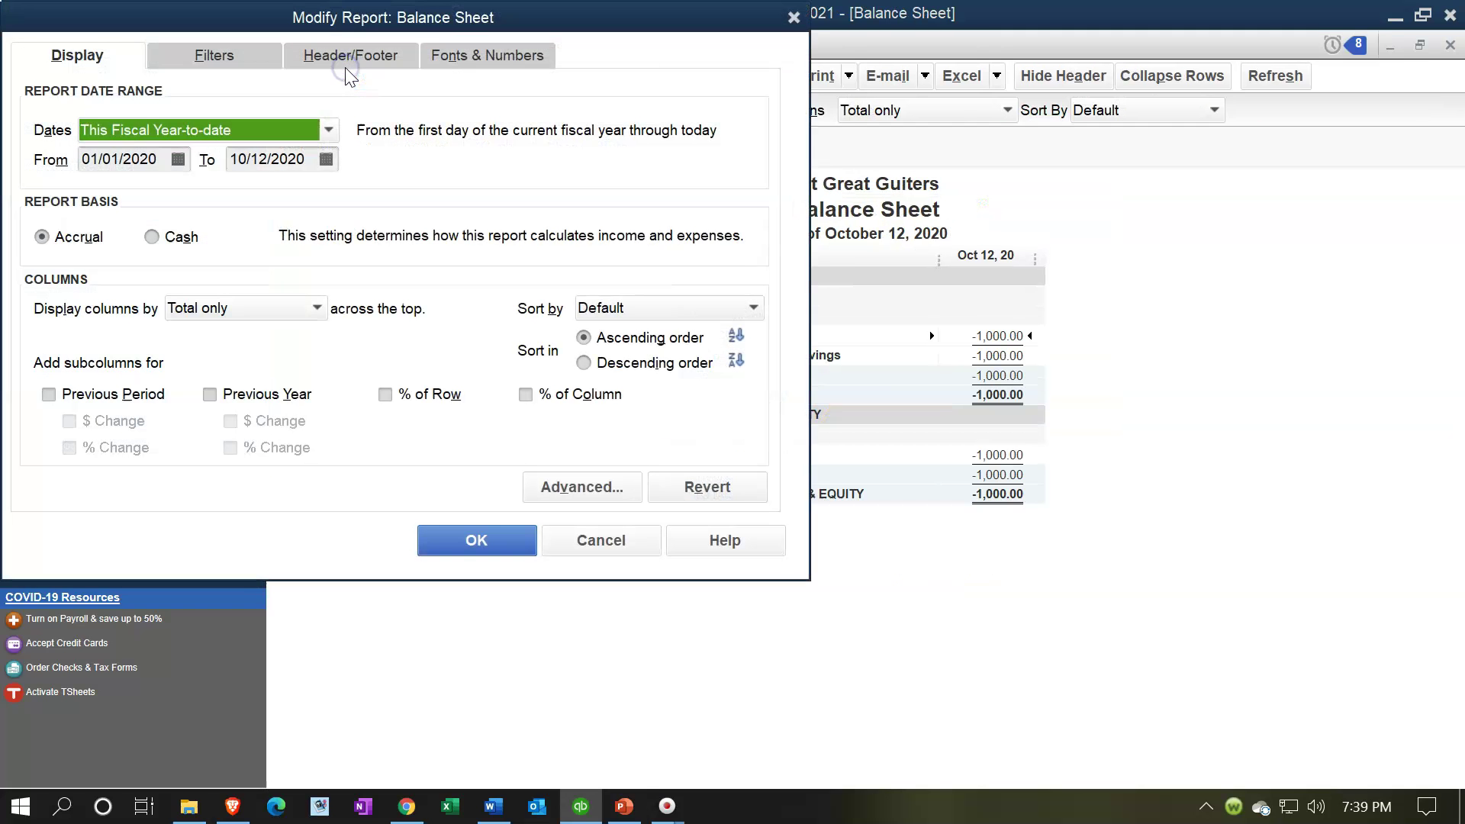
{"action": "key", "text": "Tab"}
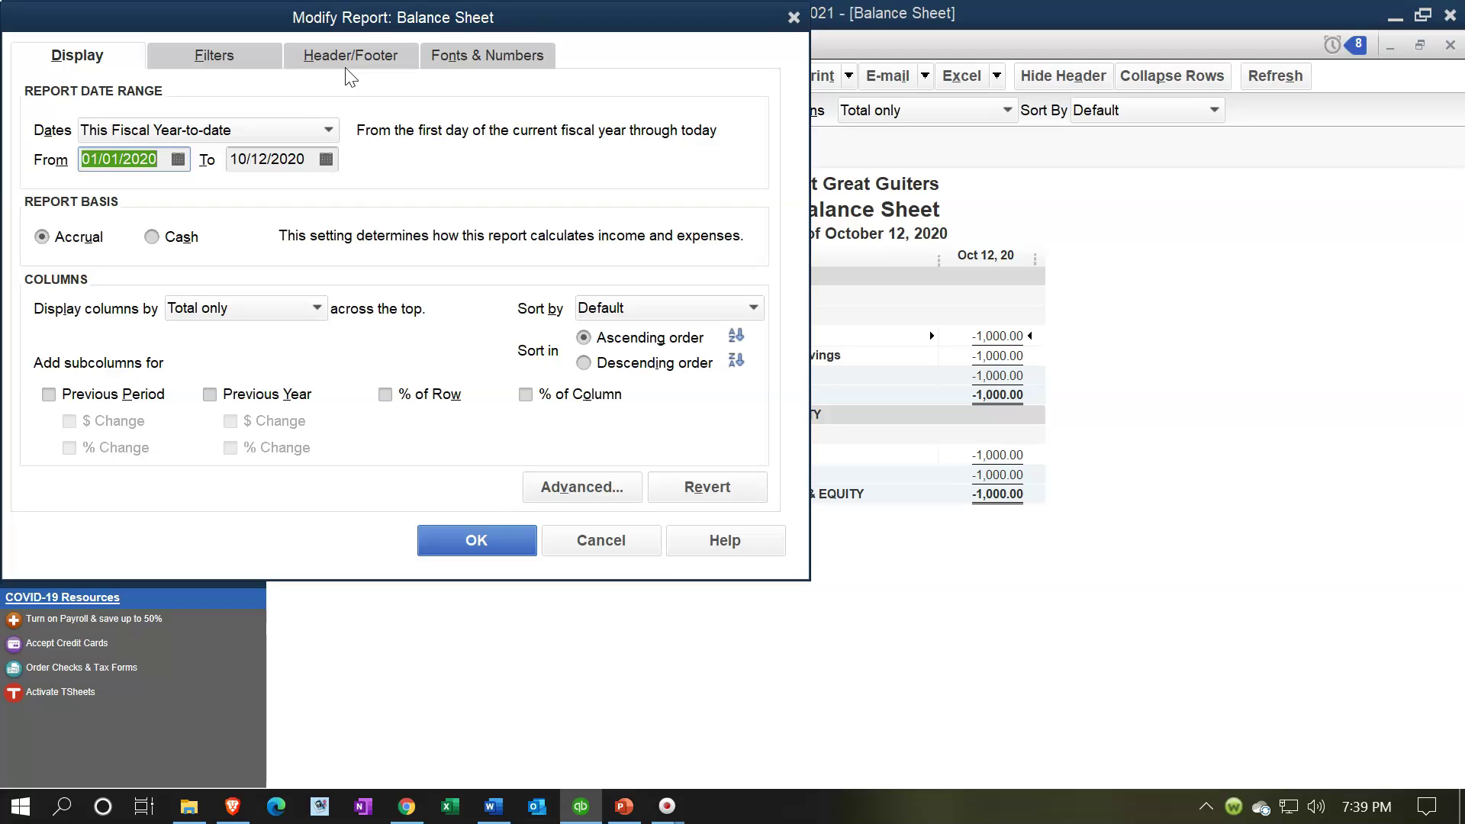
{"action": "type", "text": "01/01/2019"}
{"action": "key", "text": "Tab"}
{"action": "type", "text": "12"}
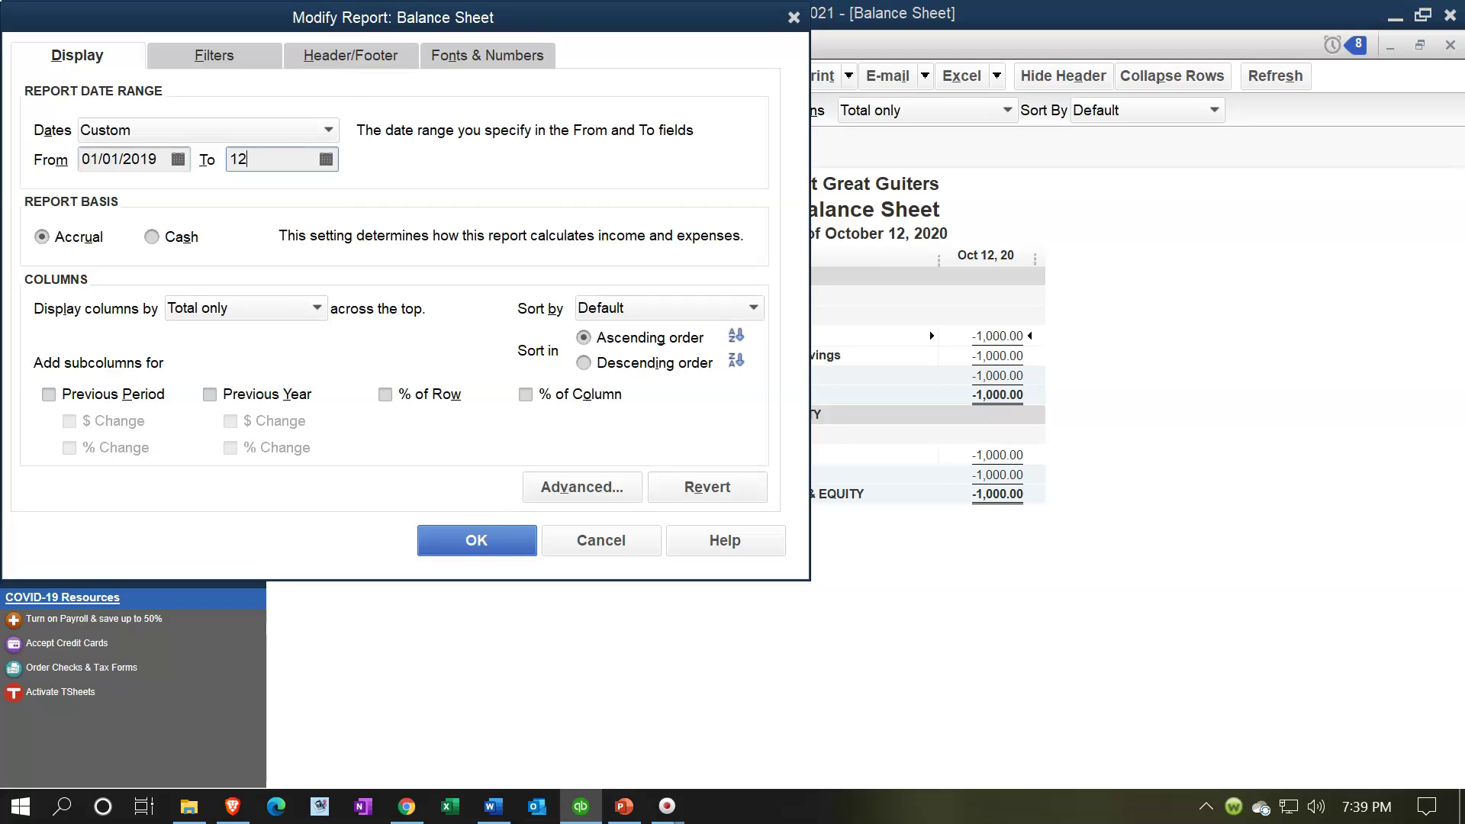
{"action": "type", "text": "/31/2019"}
{"action": "key", "text": "Tab"}
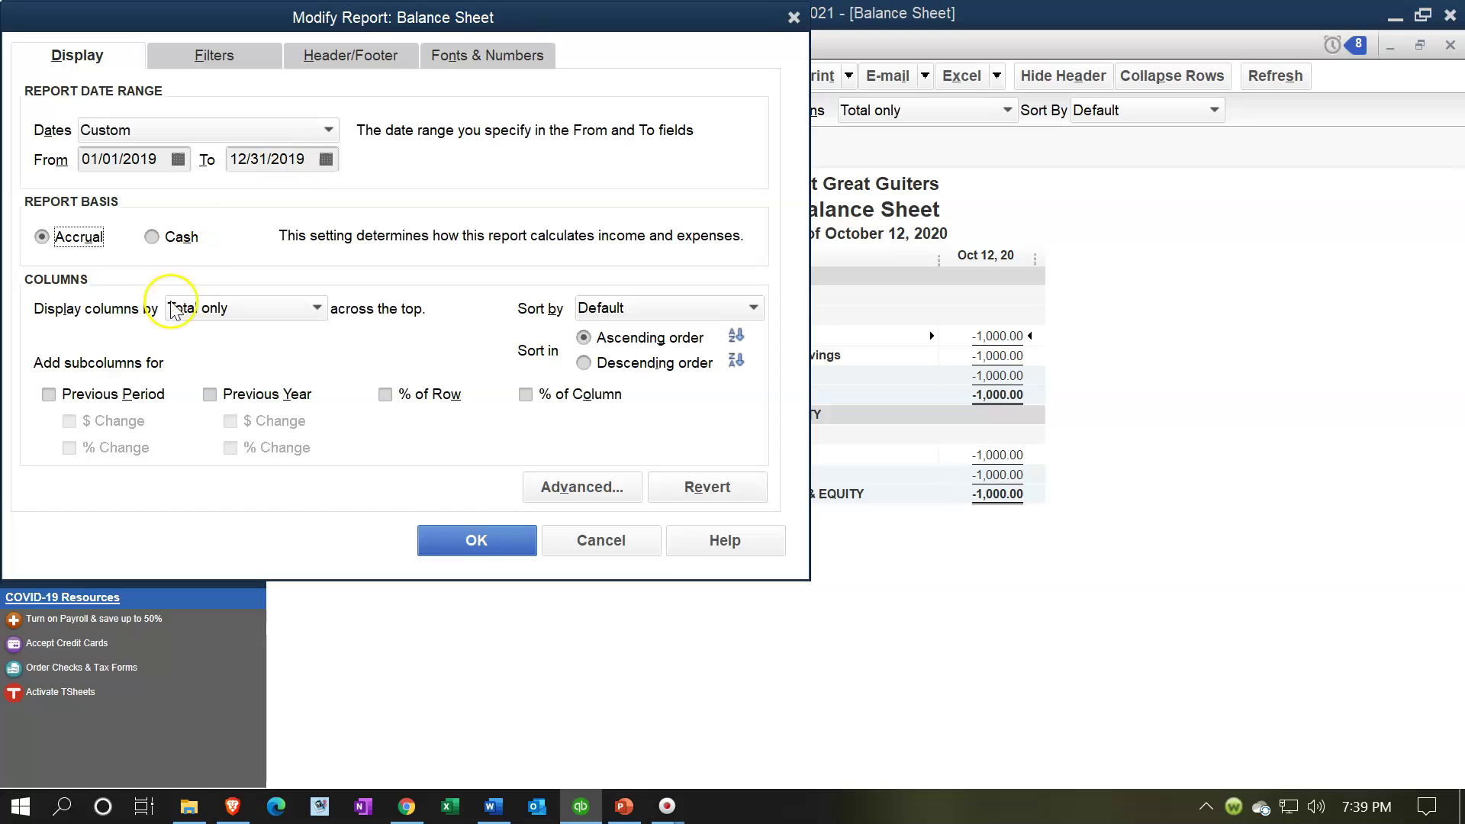
{"action": "left_click", "coordinate": [482, 540]}
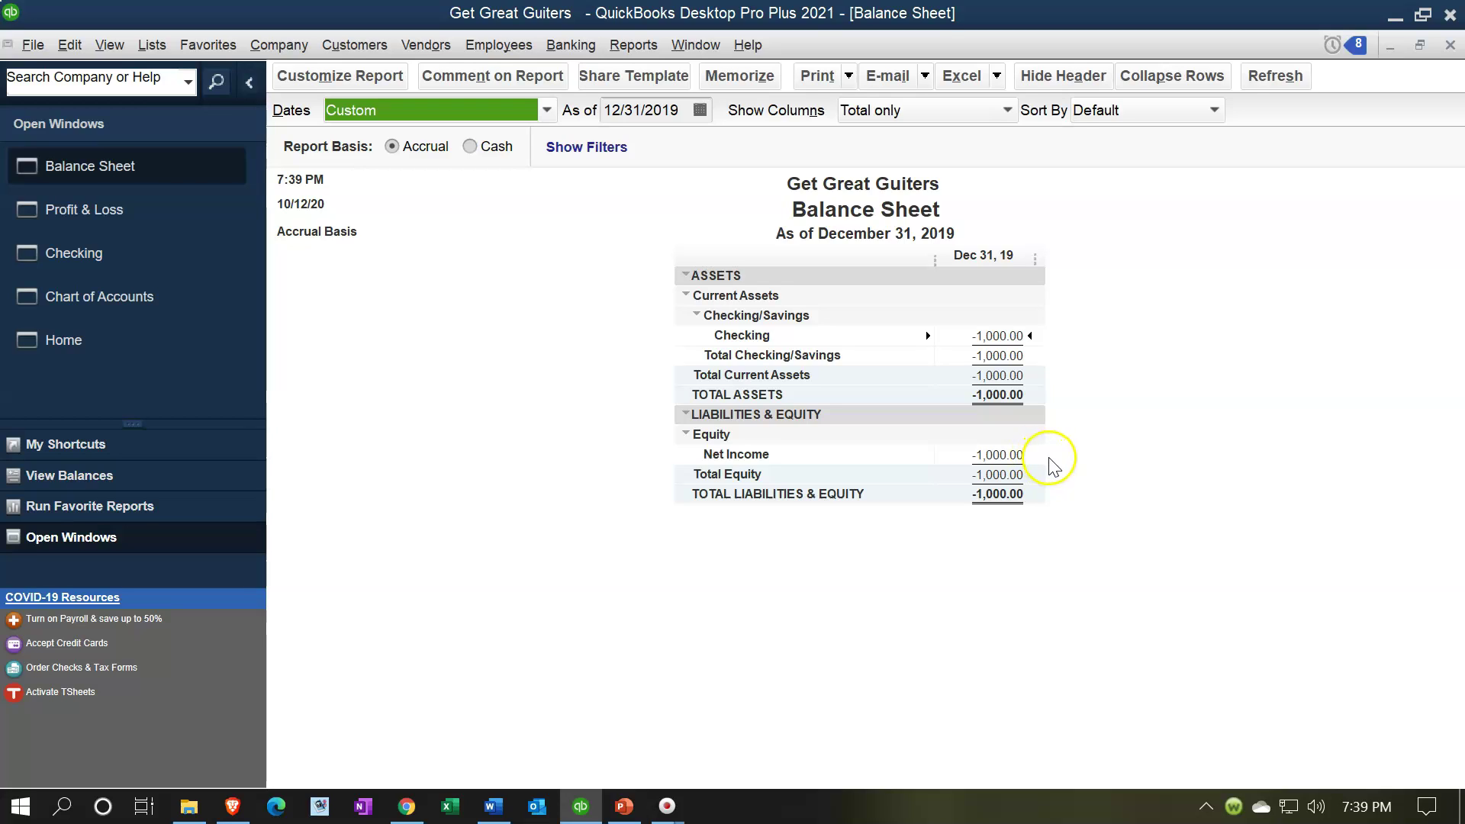
{"action": "left_click", "coordinate": [1009, 455]}
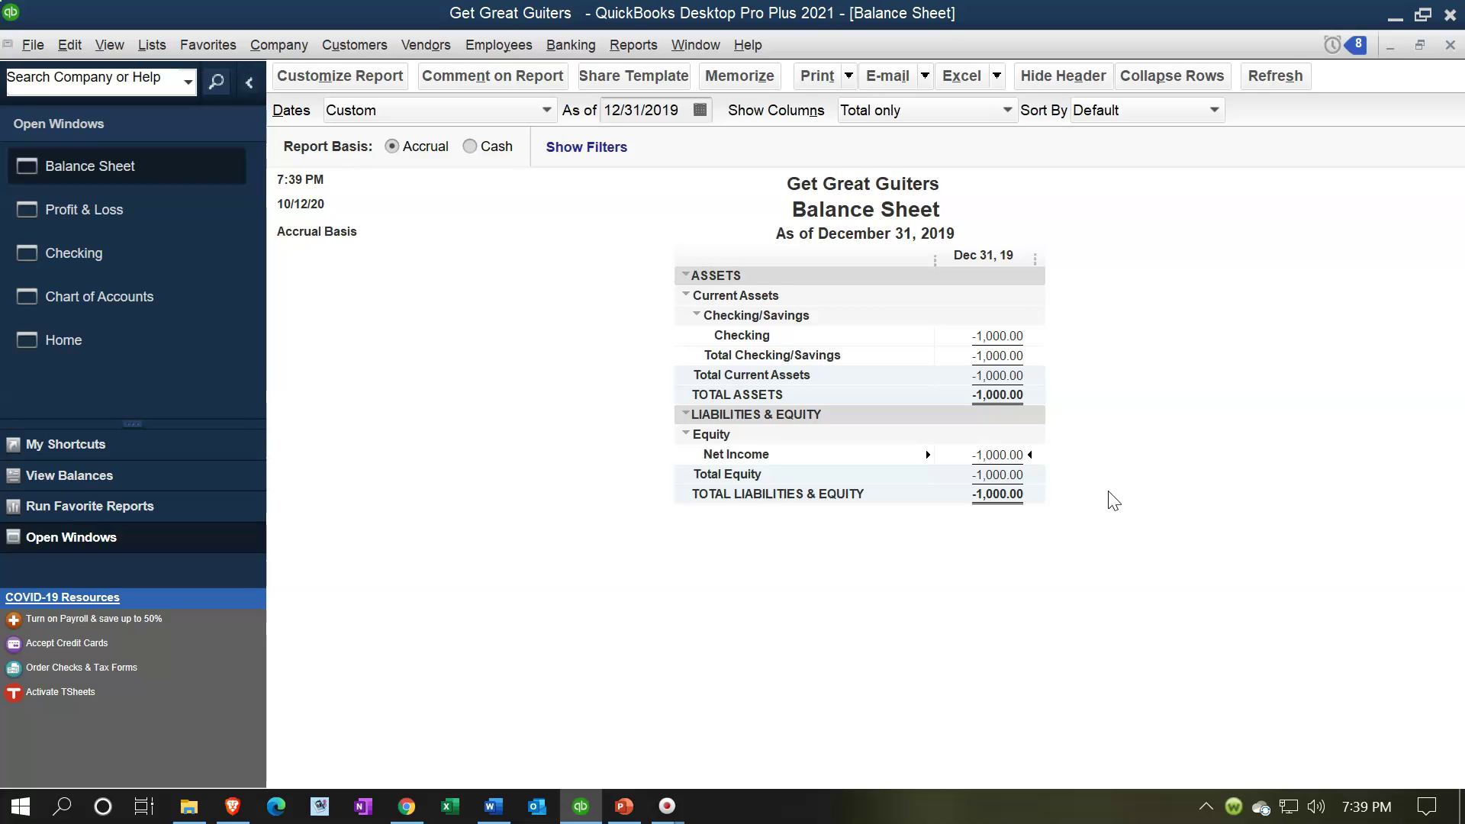
- Move the Balance Sheet's as-of date forward to 01/01/2020 and refresh the report
{"action": "left_click", "coordinate": [682, 112]}
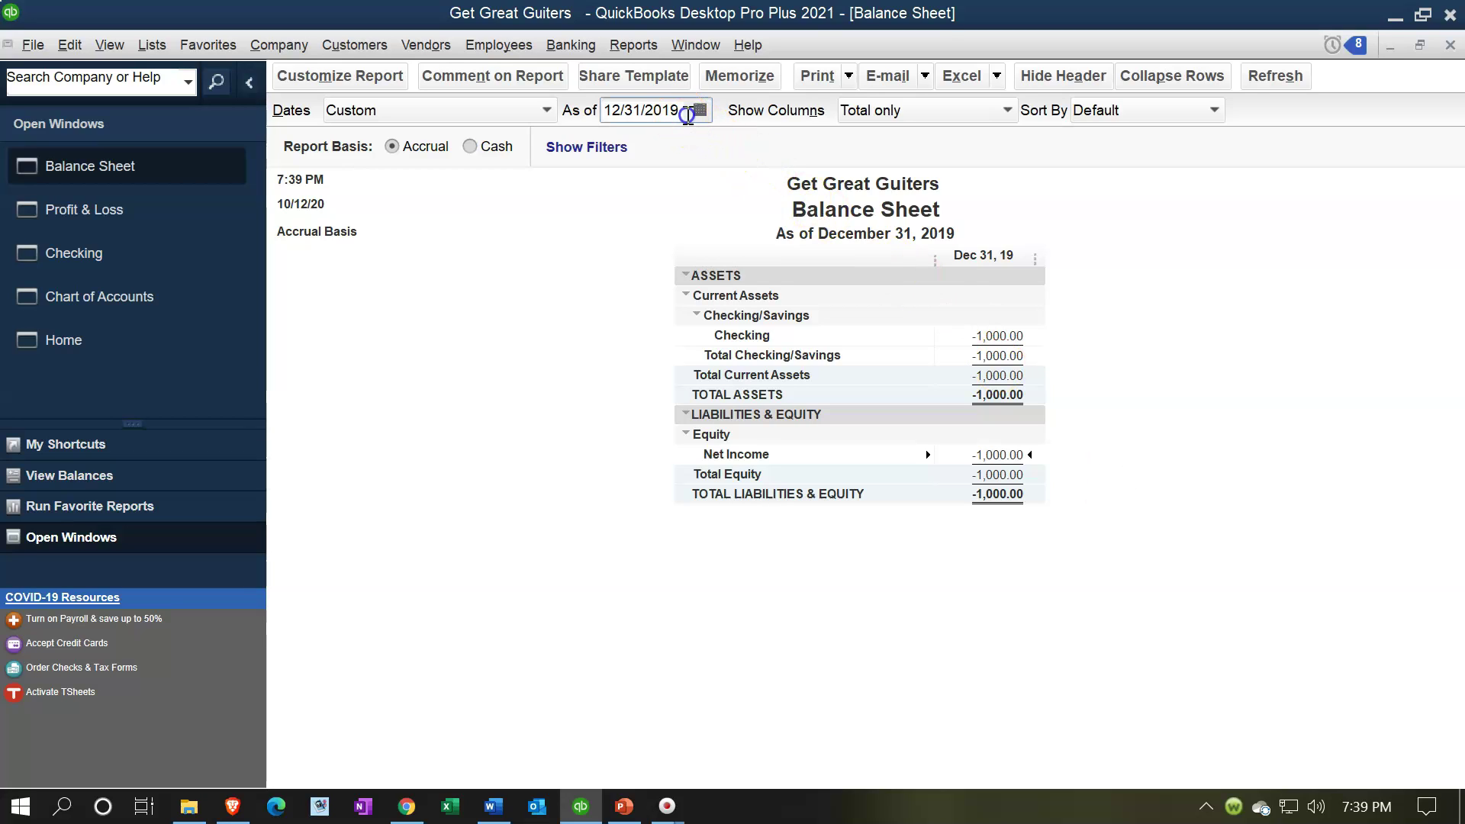
{"action": "key", "text": "plus"}
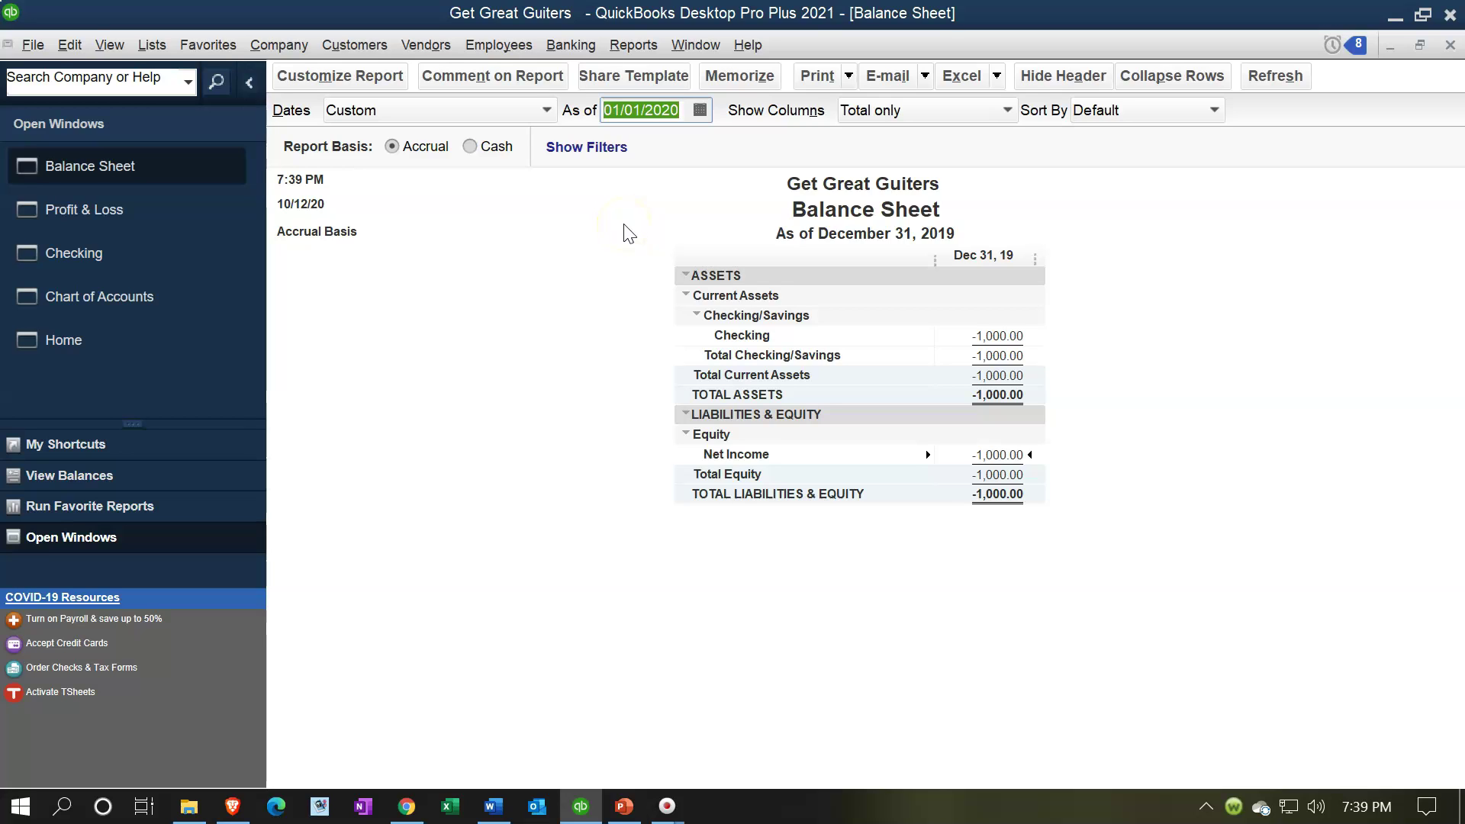
{"action": "left_click", "coordinate": [628, 233]}
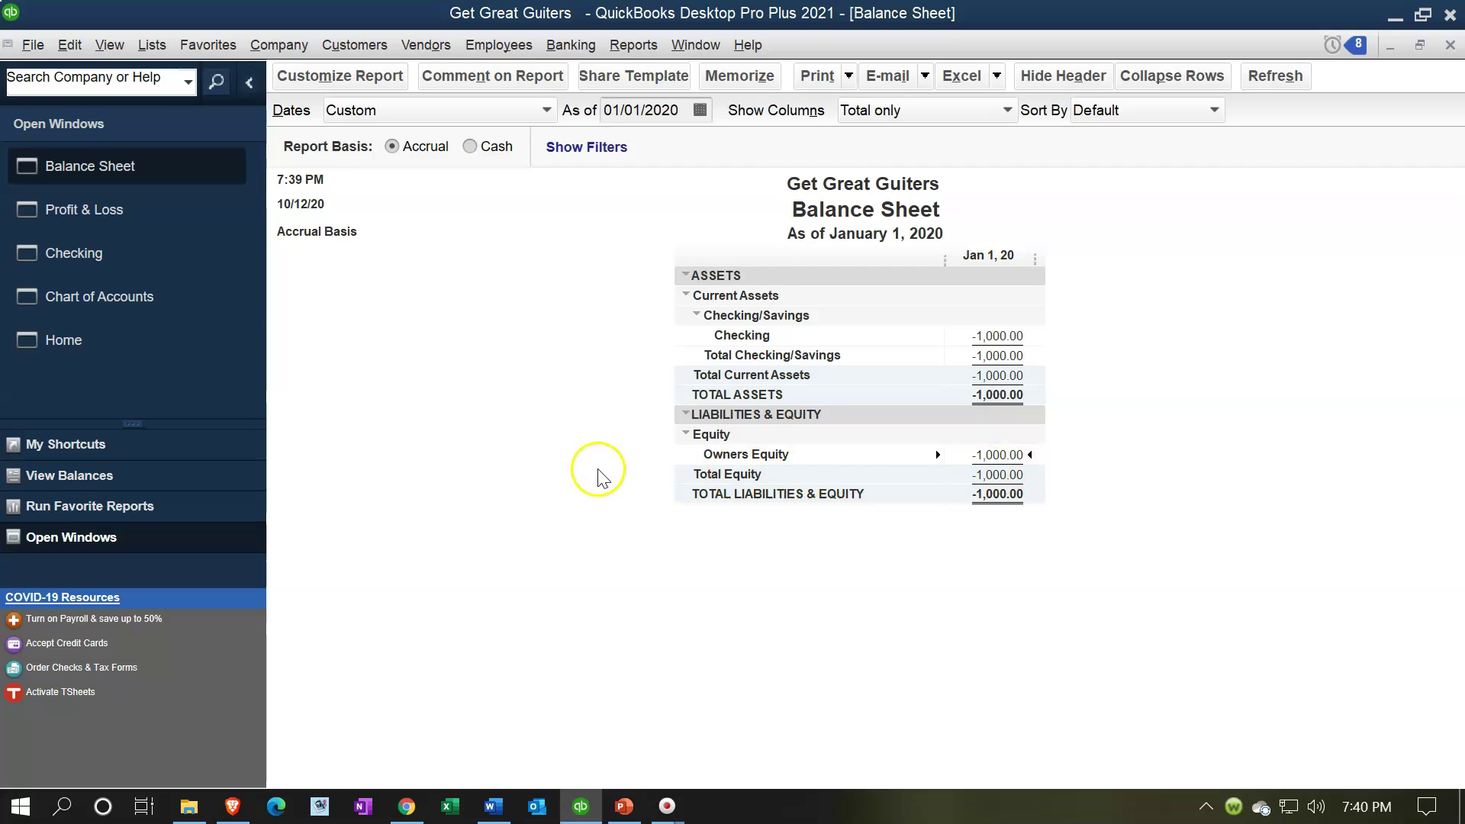
- Open the 06/15/2019 Test check from the Checking register to view its details, and close it without changes
{"action": "left_click", "coordinate": [113, 262]}
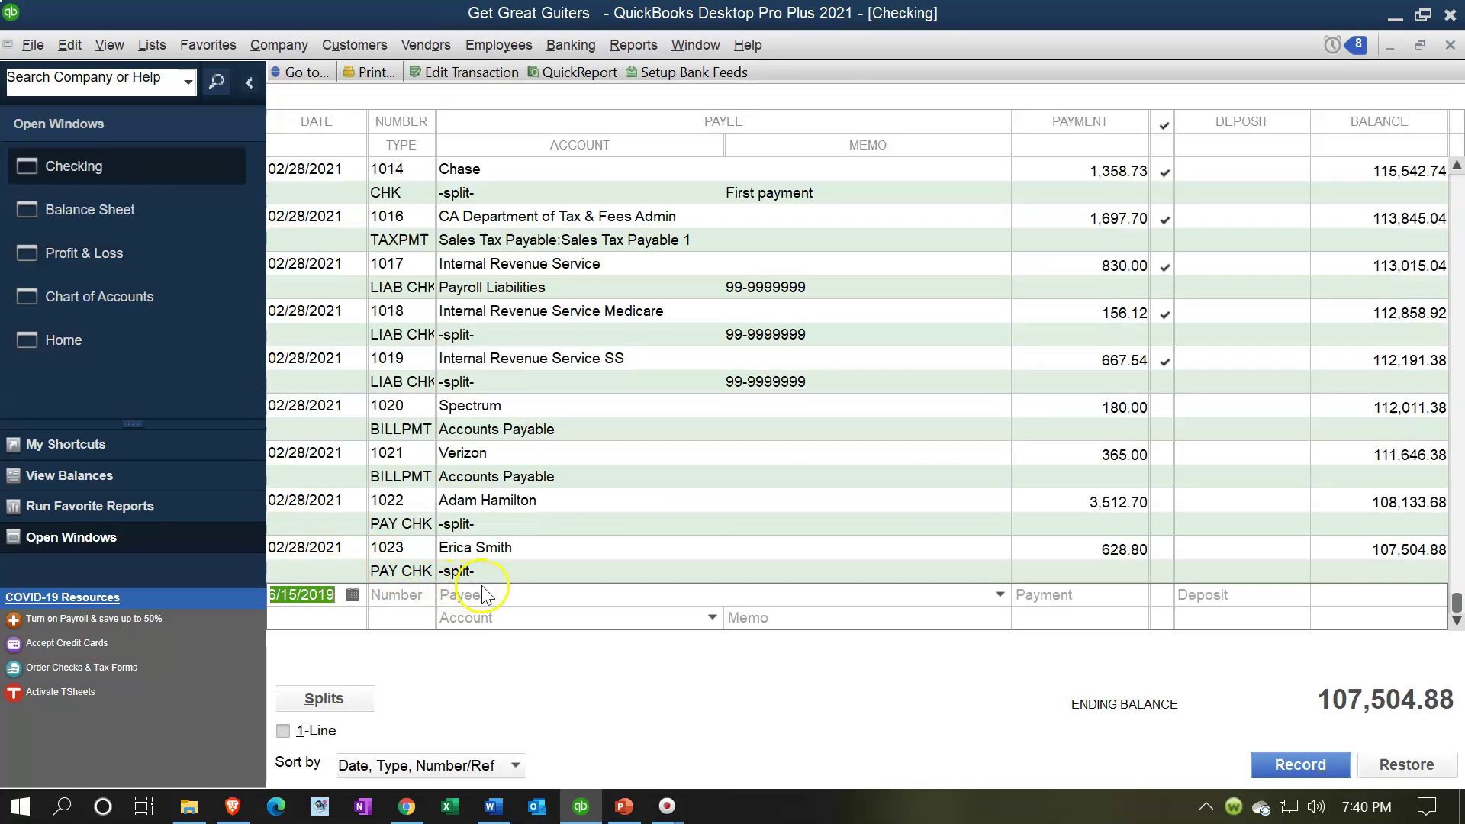
{"action": "scroll", "coordinate": [755, 480], "scroll_direction": "up", "scroll_amount": 15}
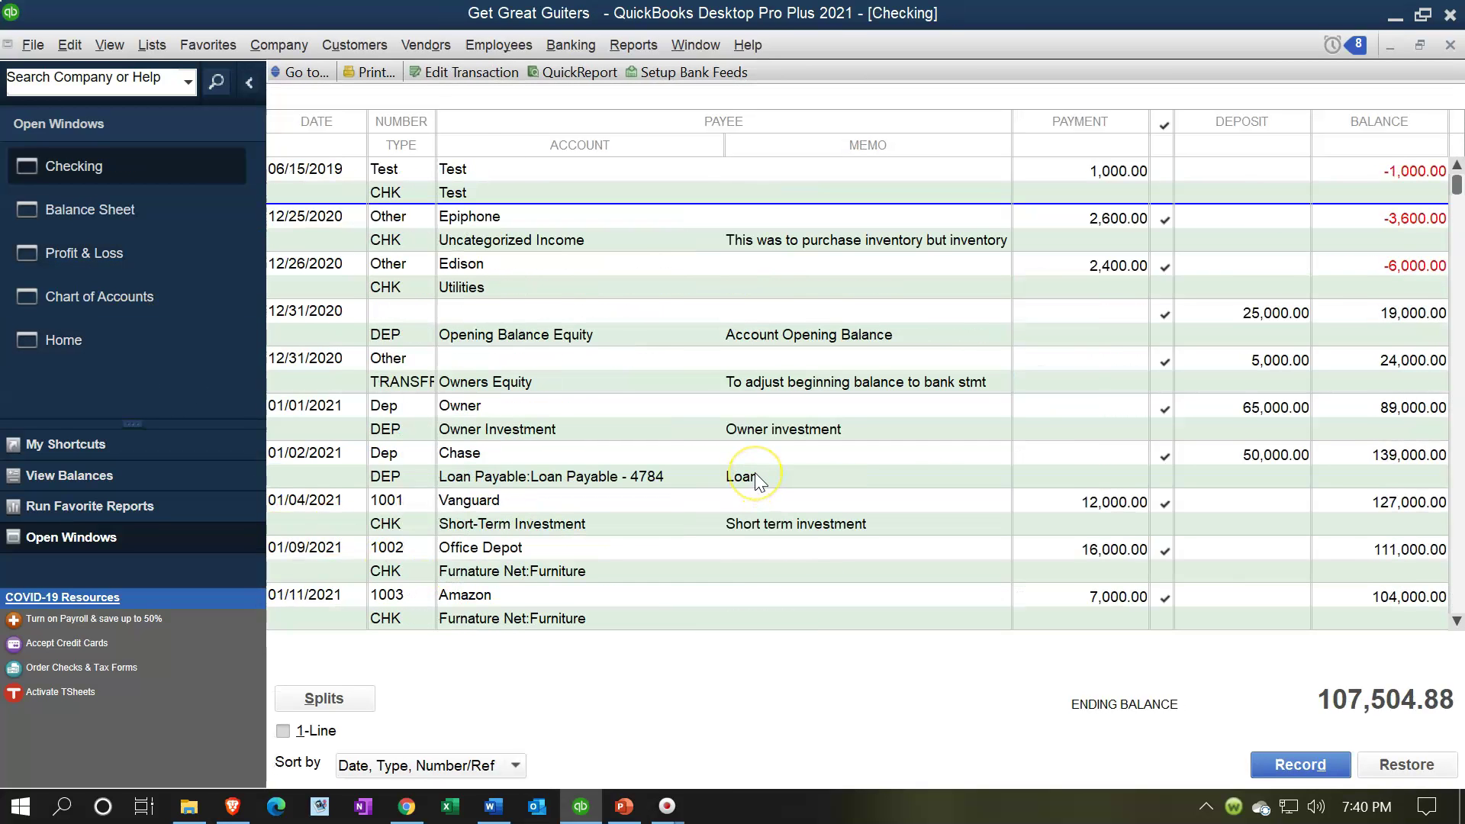
{"action": "left_click", "coordinate": [343, 195]}
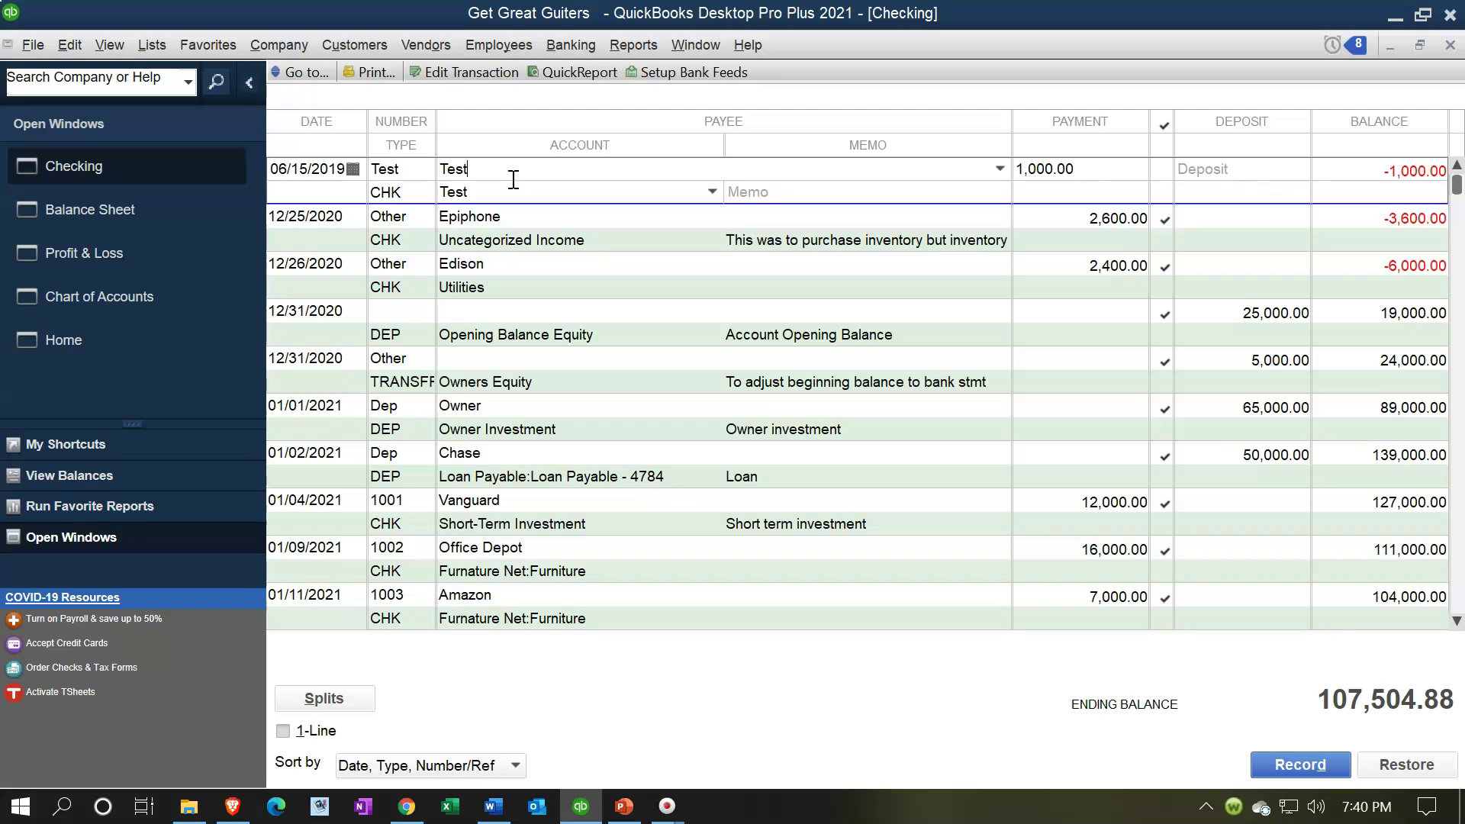
{"action": "left_click", "coordinate": [325, 168]}
{"action": "left_click", "coordinate": [396, 192]}
{"action": "right_click", "coordinate": [407, 191]}
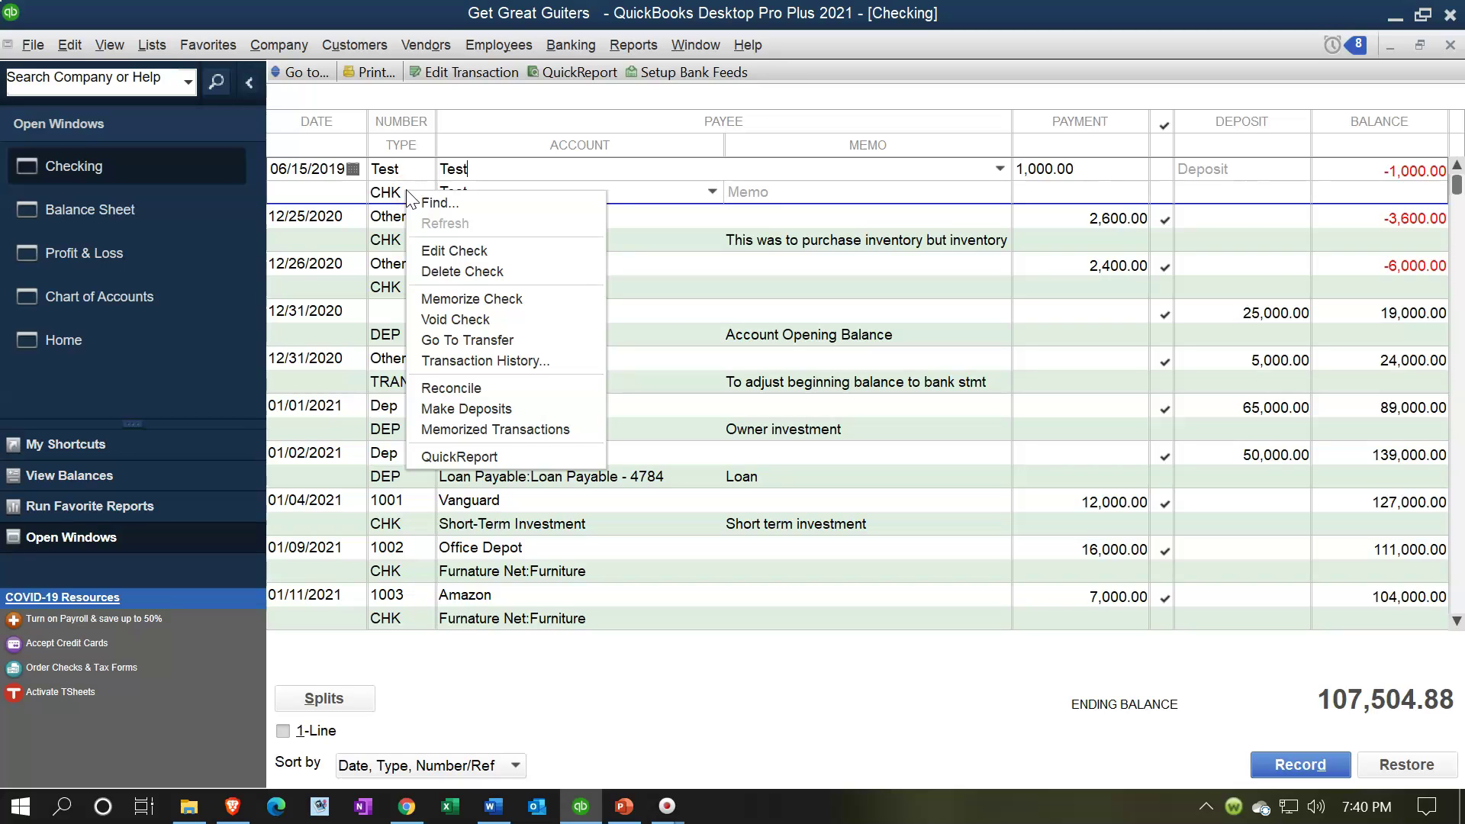
{"action": "left_click", "coordinate": [414, 217]}
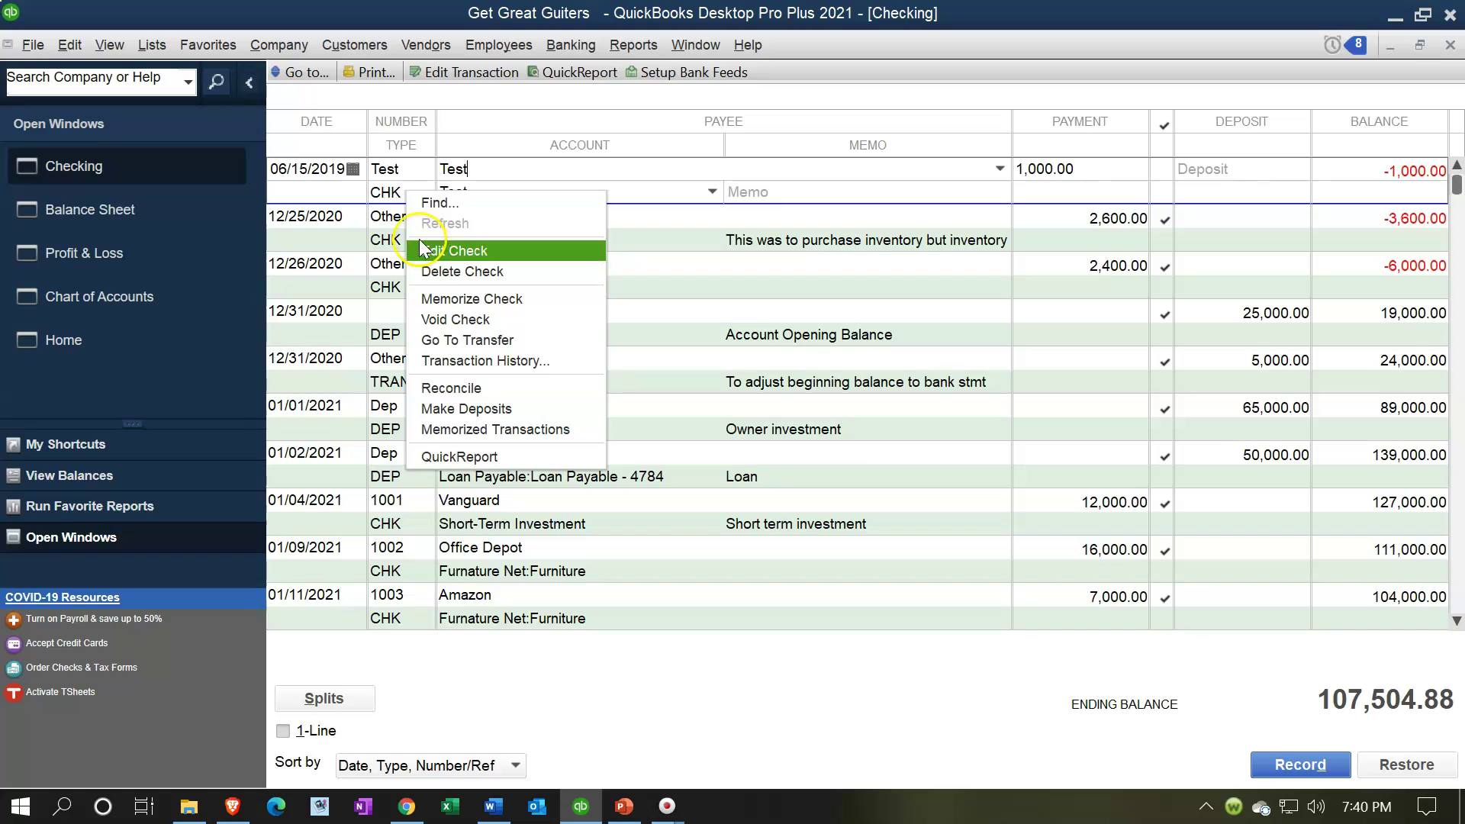
{"action": "left_click", "coordinate": [391, 194]}
{"action": "double_click", "coordinate": [392, 194]}
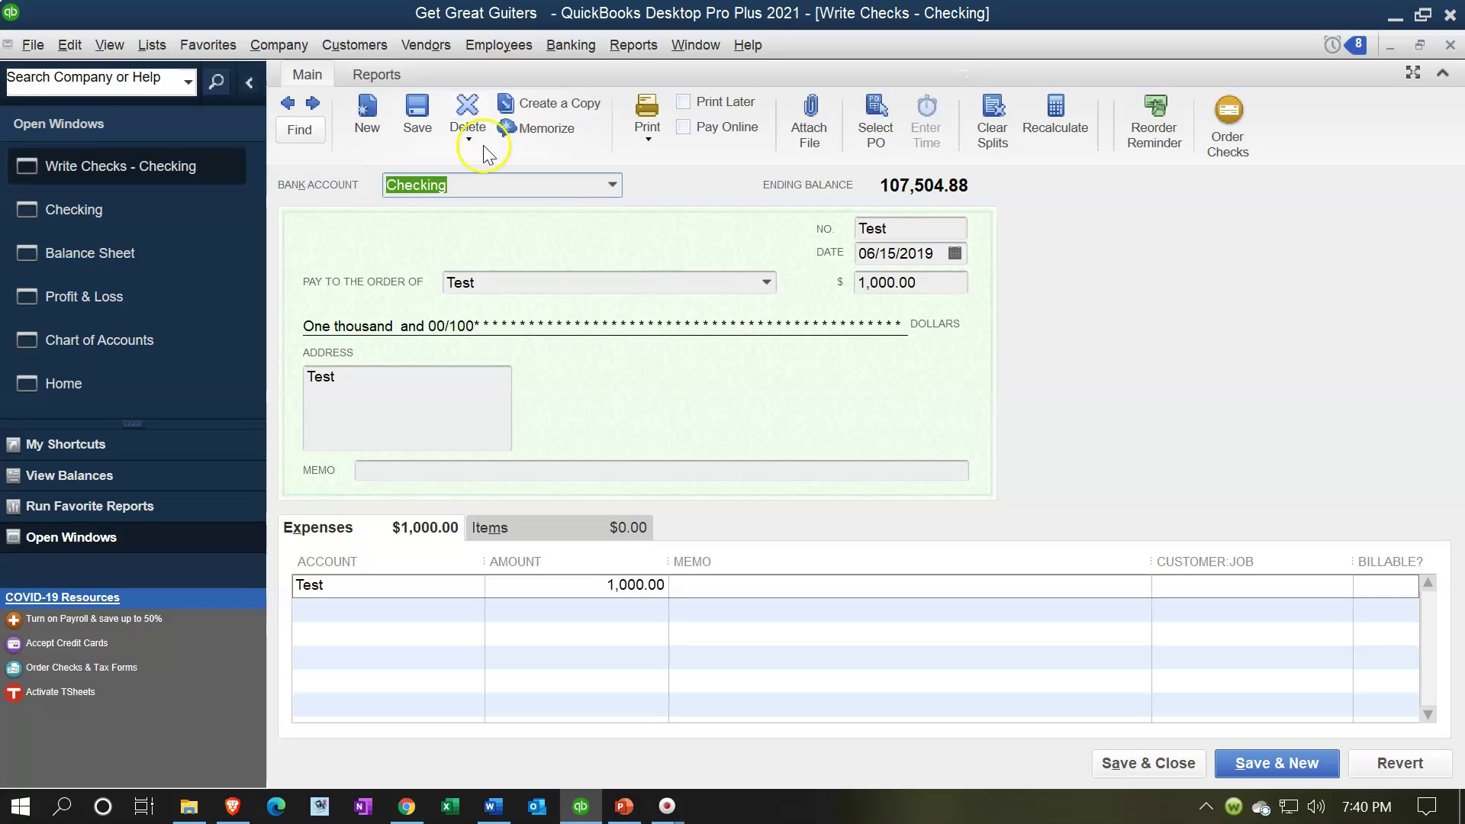
{"action": "left_click", "coordinate": [1173, 227]}
{"action": "left_click", "coordinate": [1452, 44]}
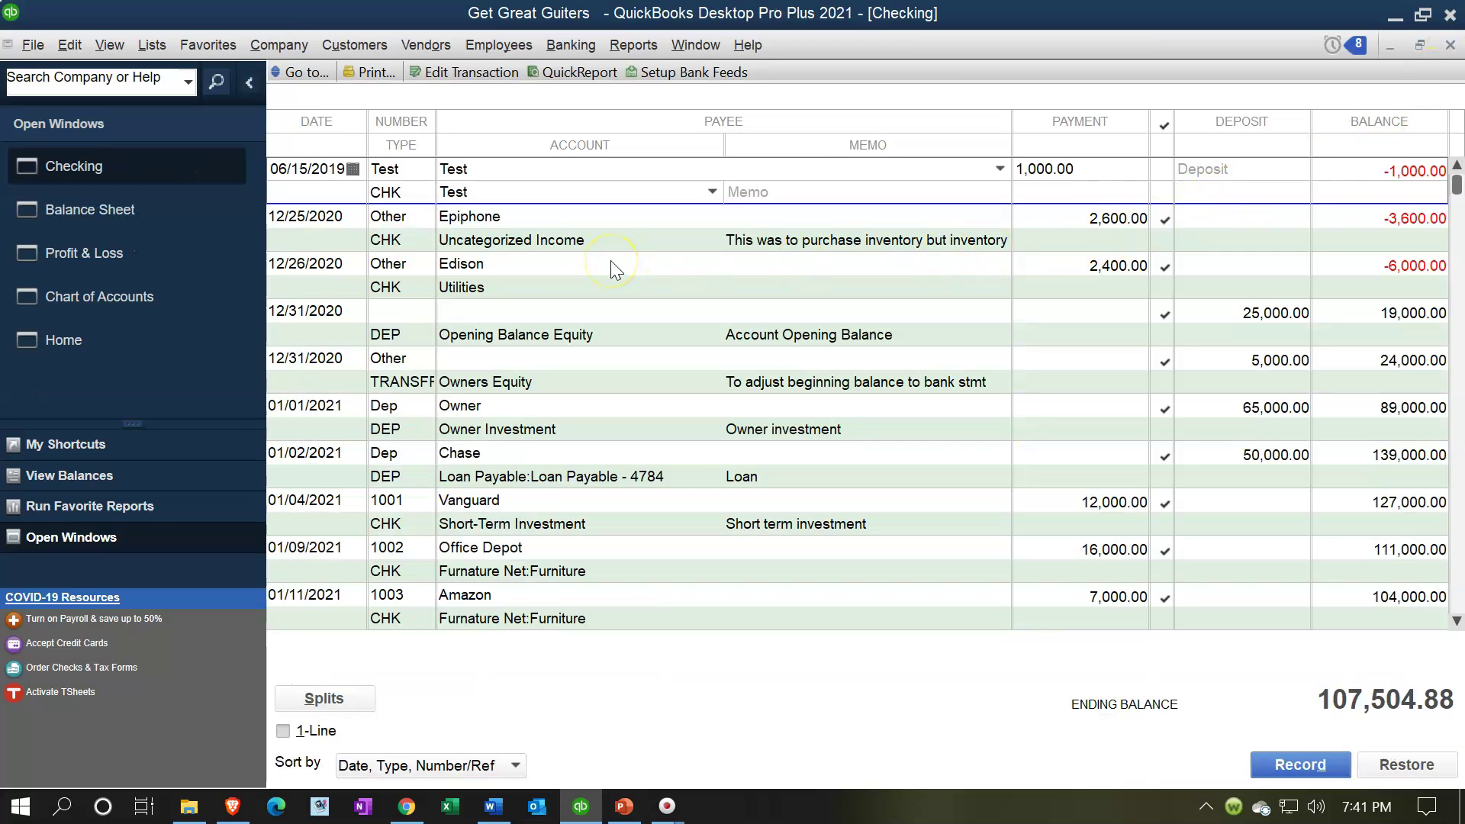
- Void the 06/15/2019 Test check in the register and record it with the original-period and reversing journal entries
{"action": "right_click", "coordinate": [418, 201]}
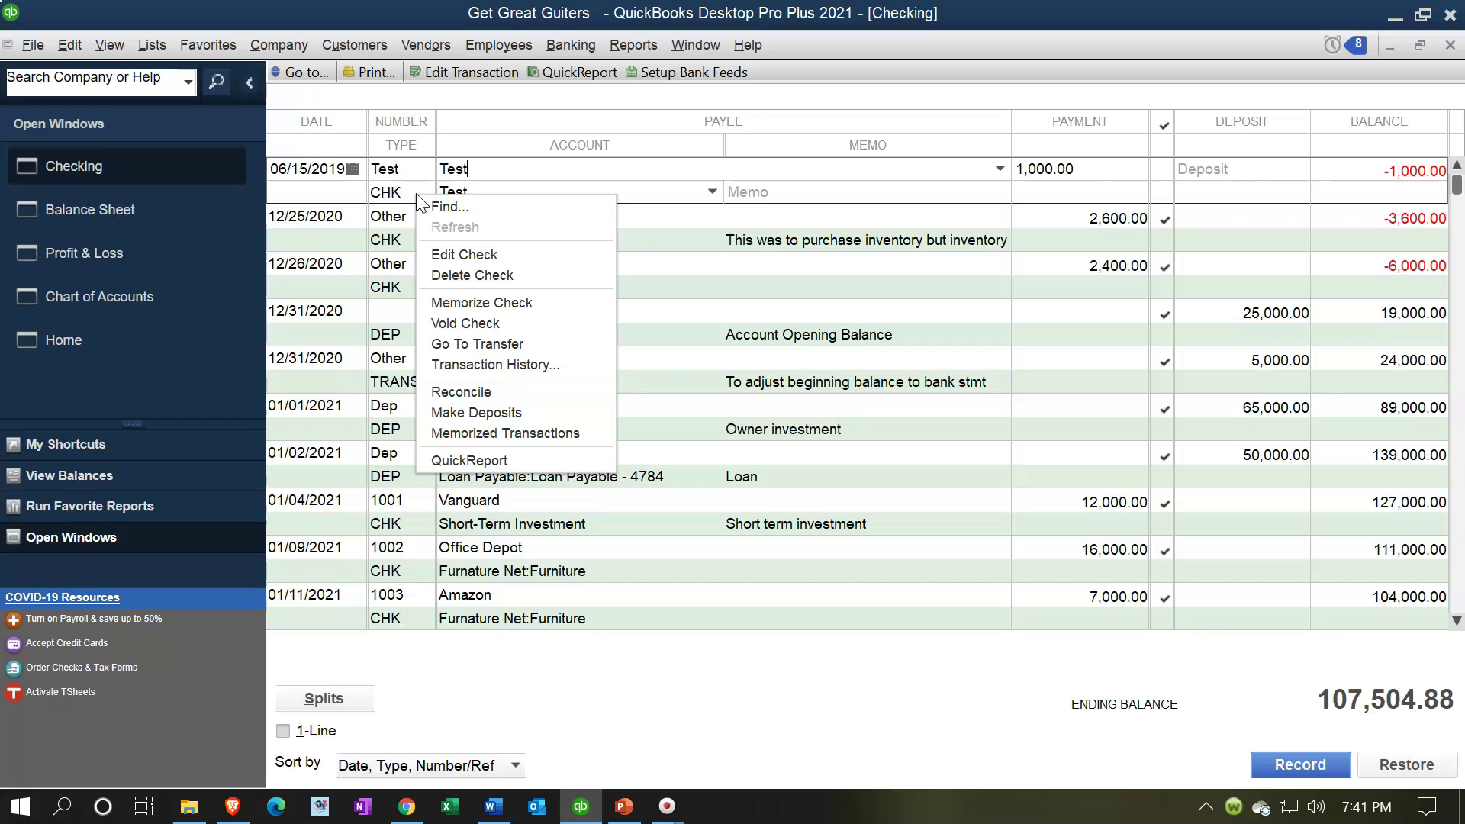
{"action": "left_click", "coordinate": [466, 322]}
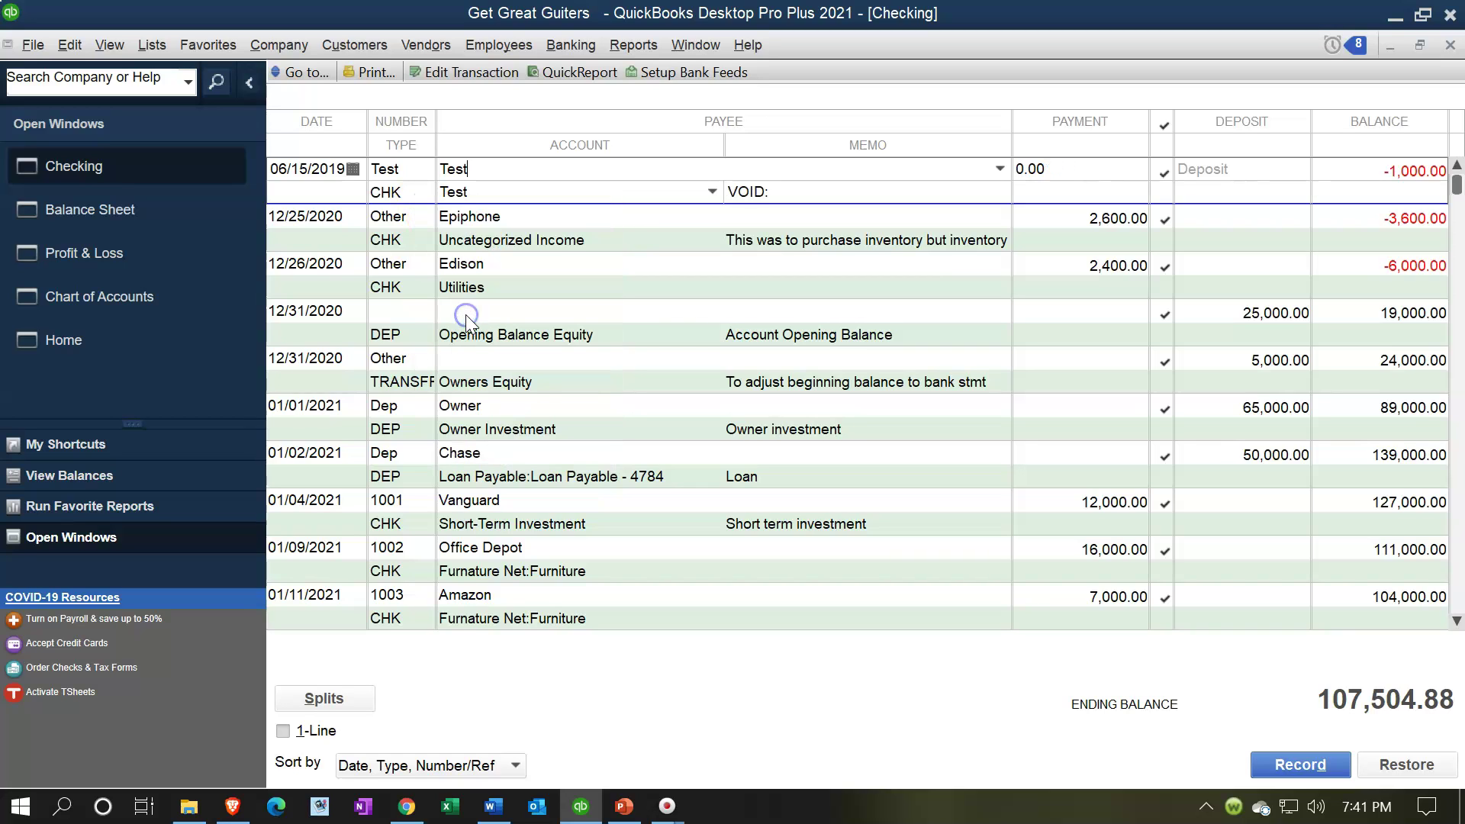
{"action": "left_click", "coordinate": [525, 311]}
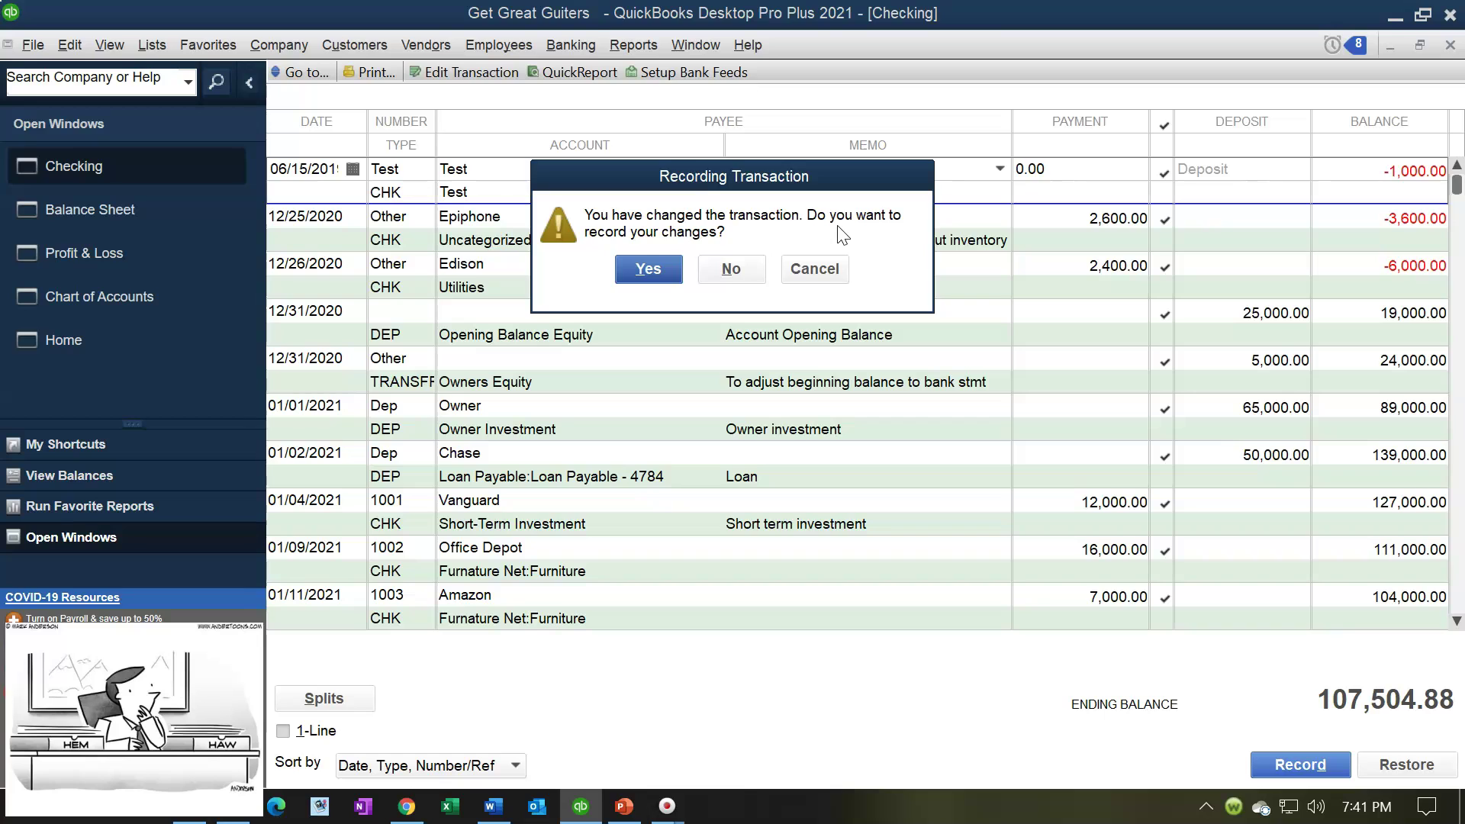
{"action": "left_click", "coordinate": [656, 272]}
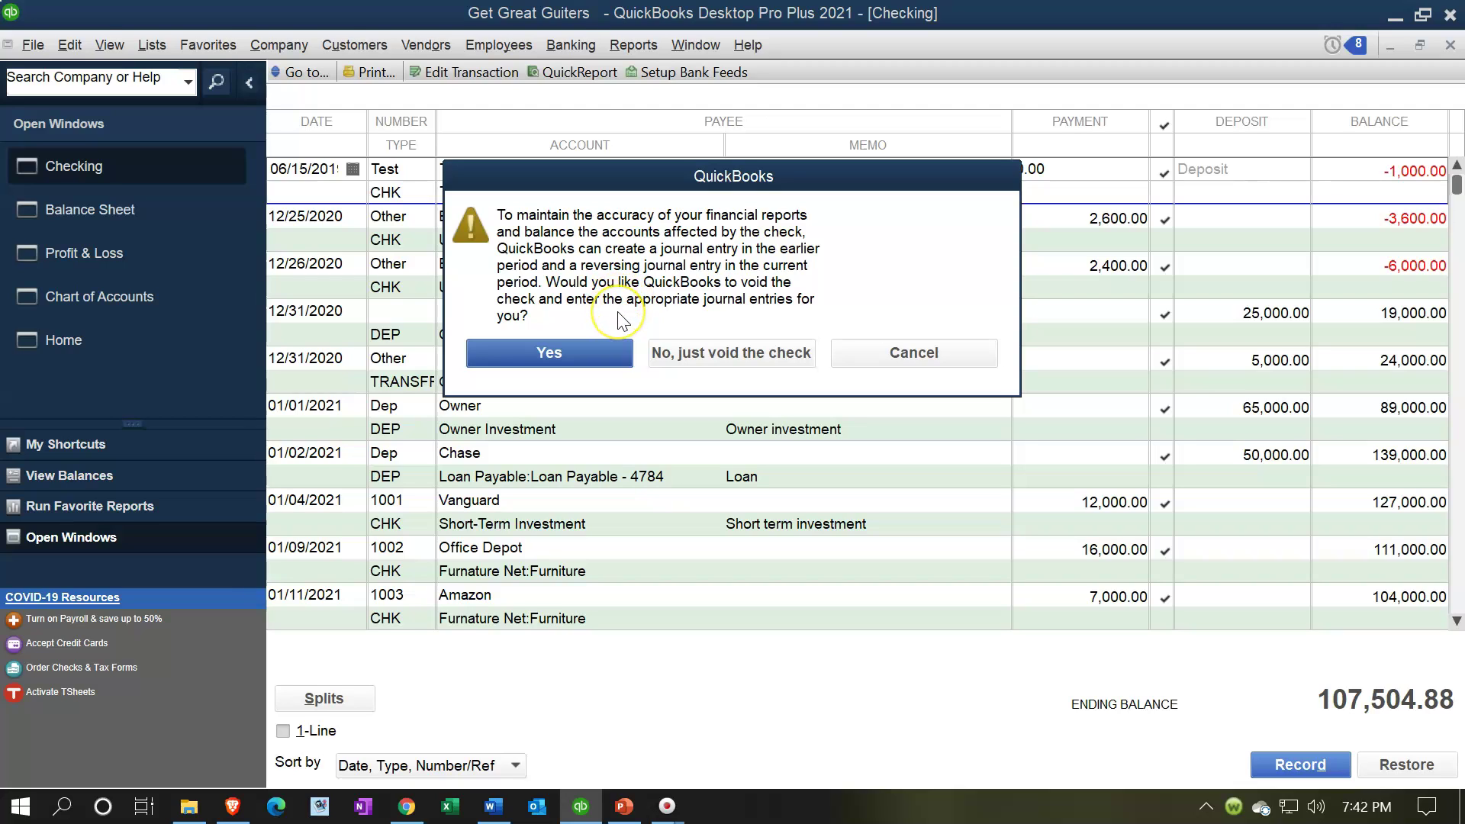
{"action": "left_click", "coordinate": [606, 349]}
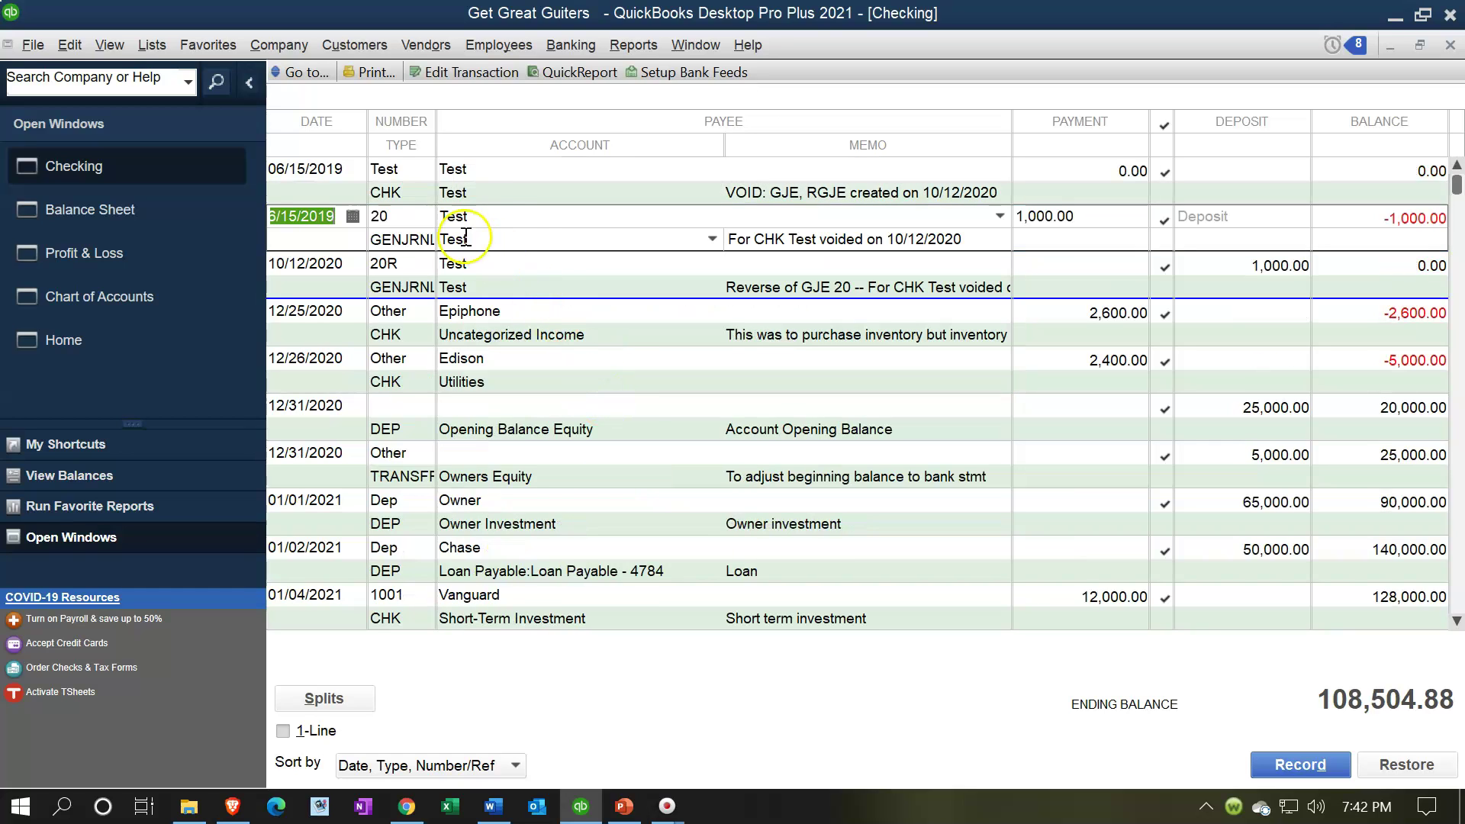
- Examine the voided Test check and its journal entries 20 and 20R in the register, comparing the reversal date with today's date
{"action": "left_click", "coordinate": [545, 187]}
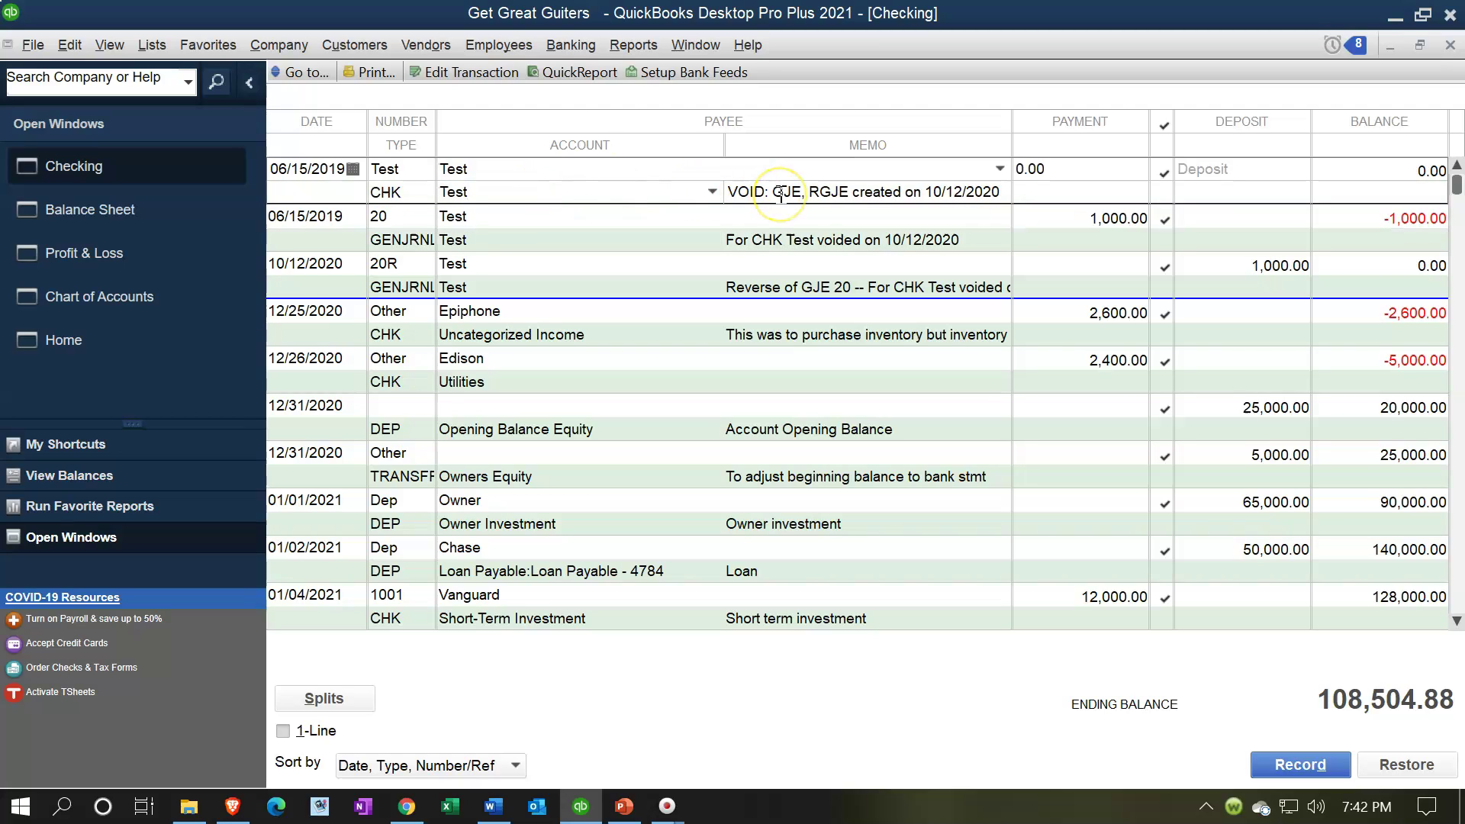
{"action": "left_click", "coordinate": [651, 238]}
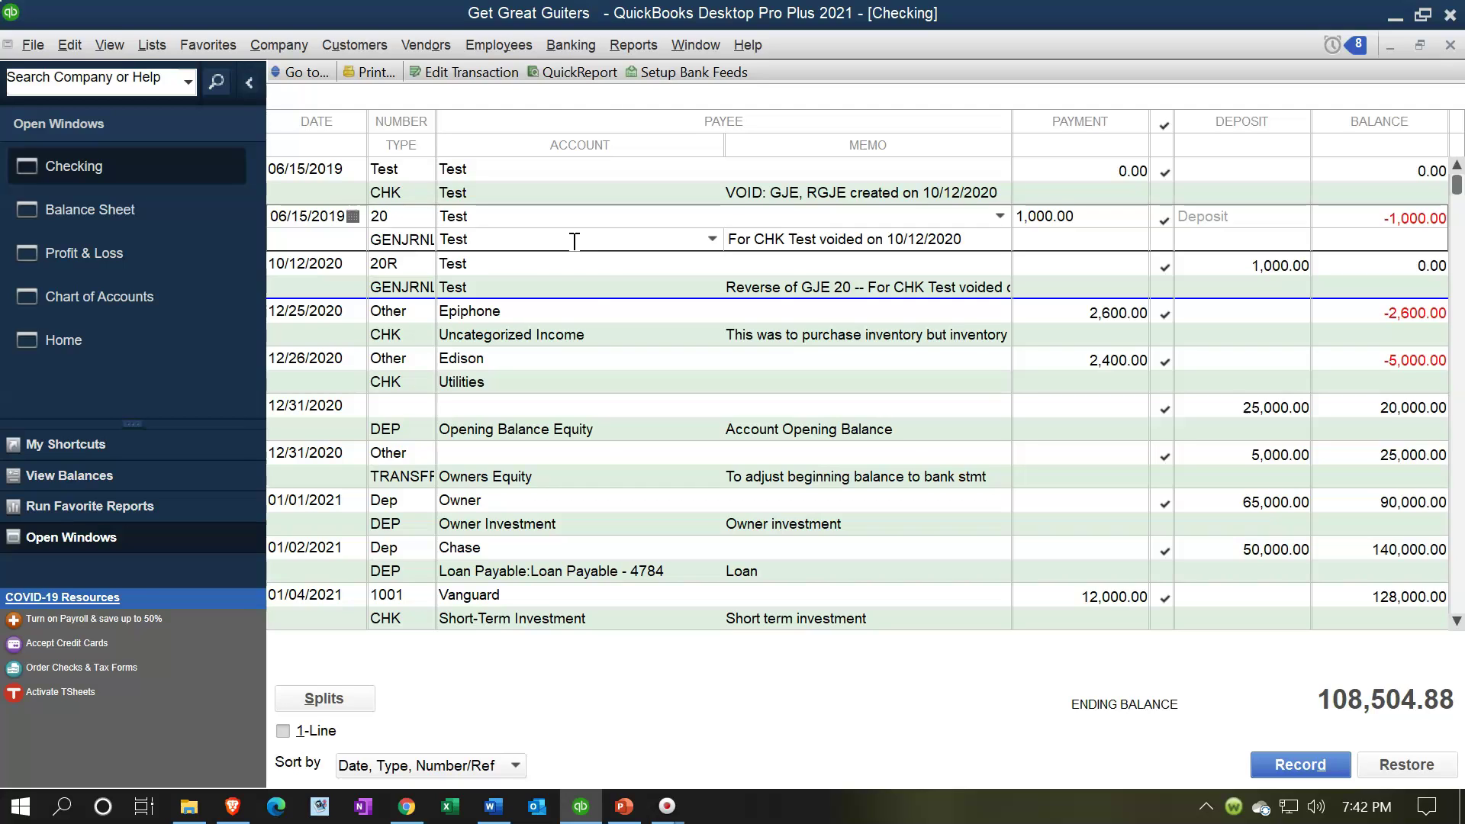
{"action": "left_click", "coordinate": [574, 288]}
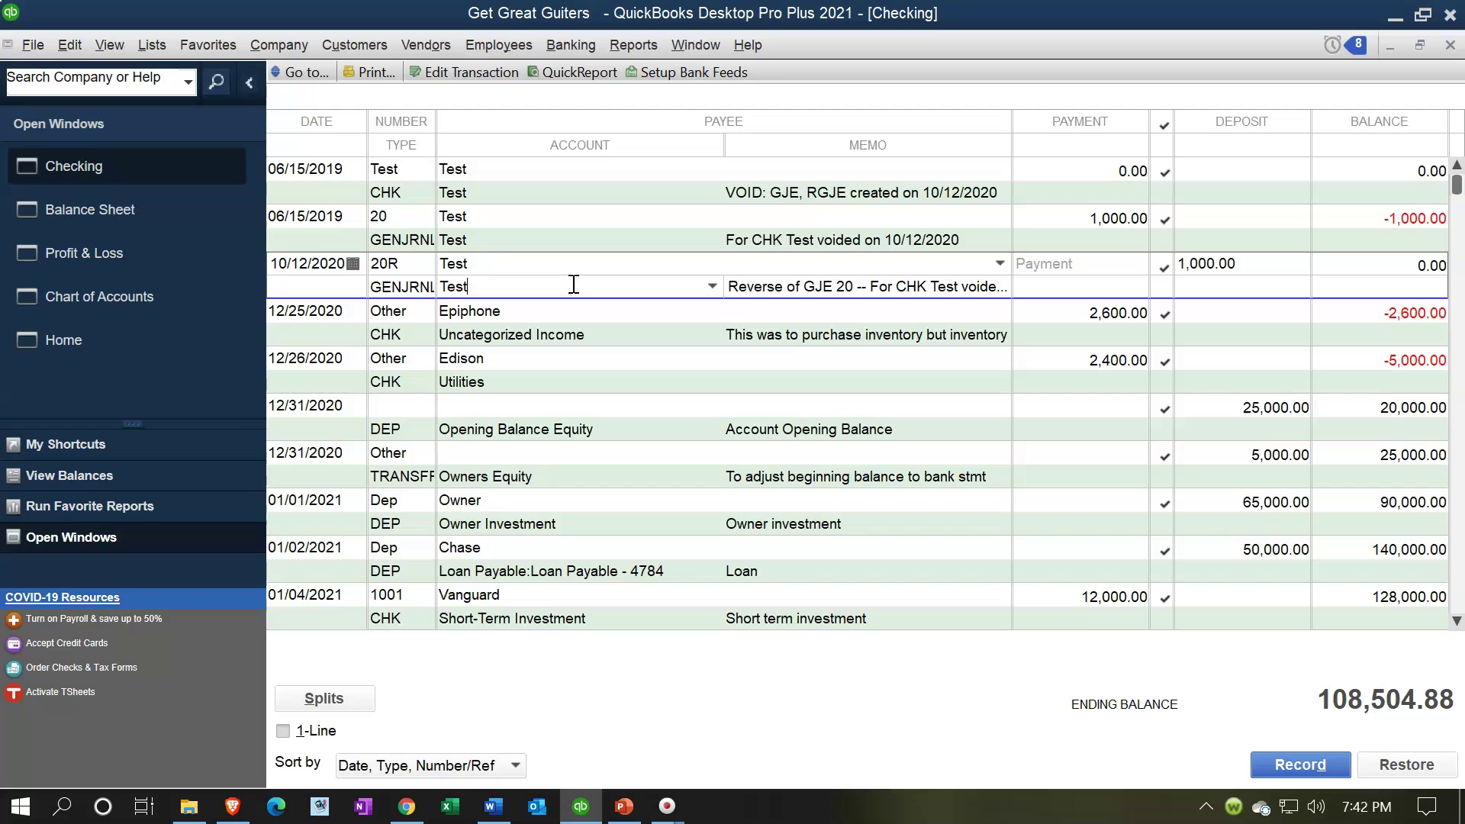
{"action": "mouse_move", "coordinate": [1360, 822]}
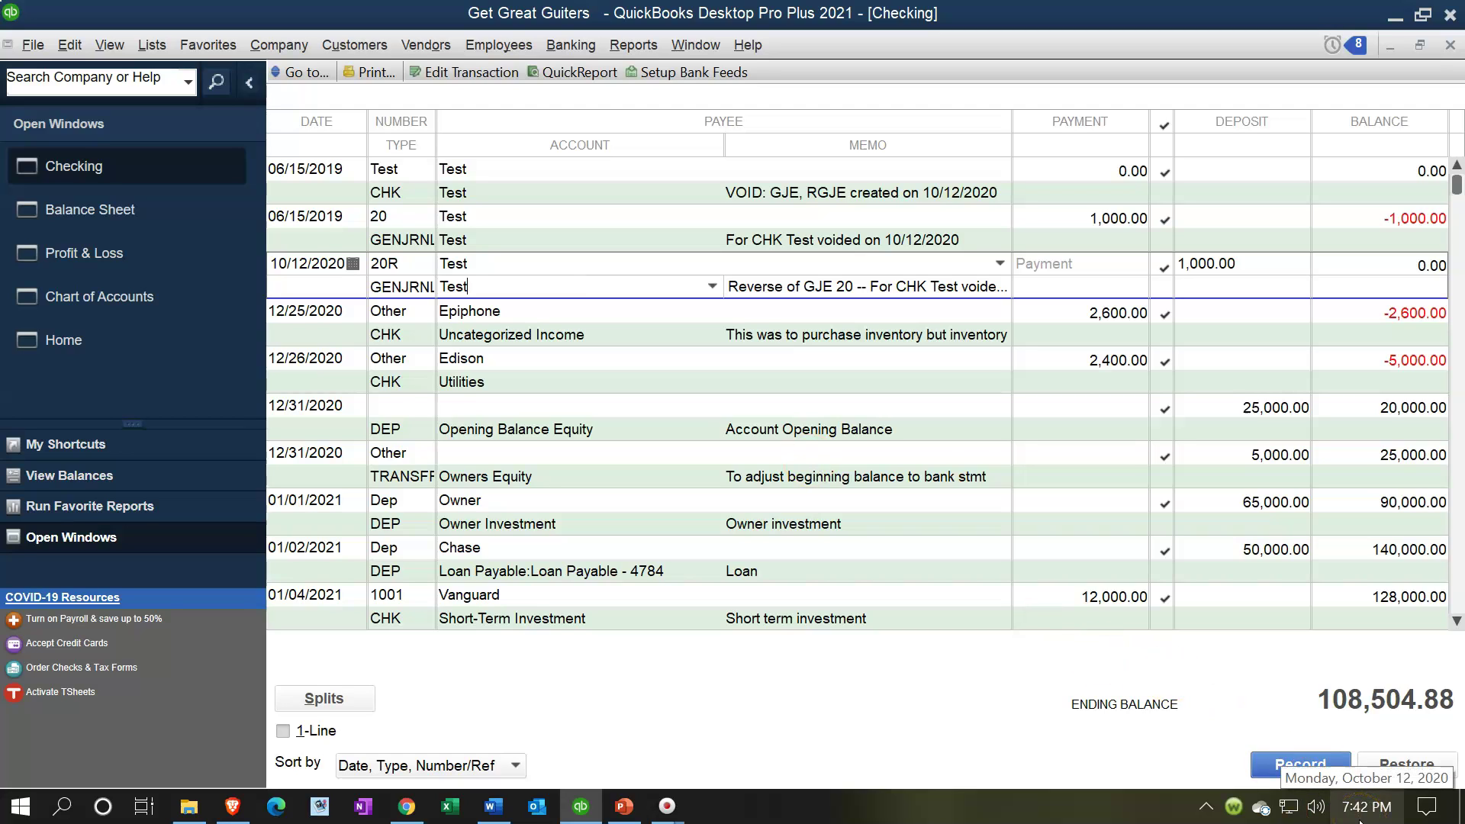
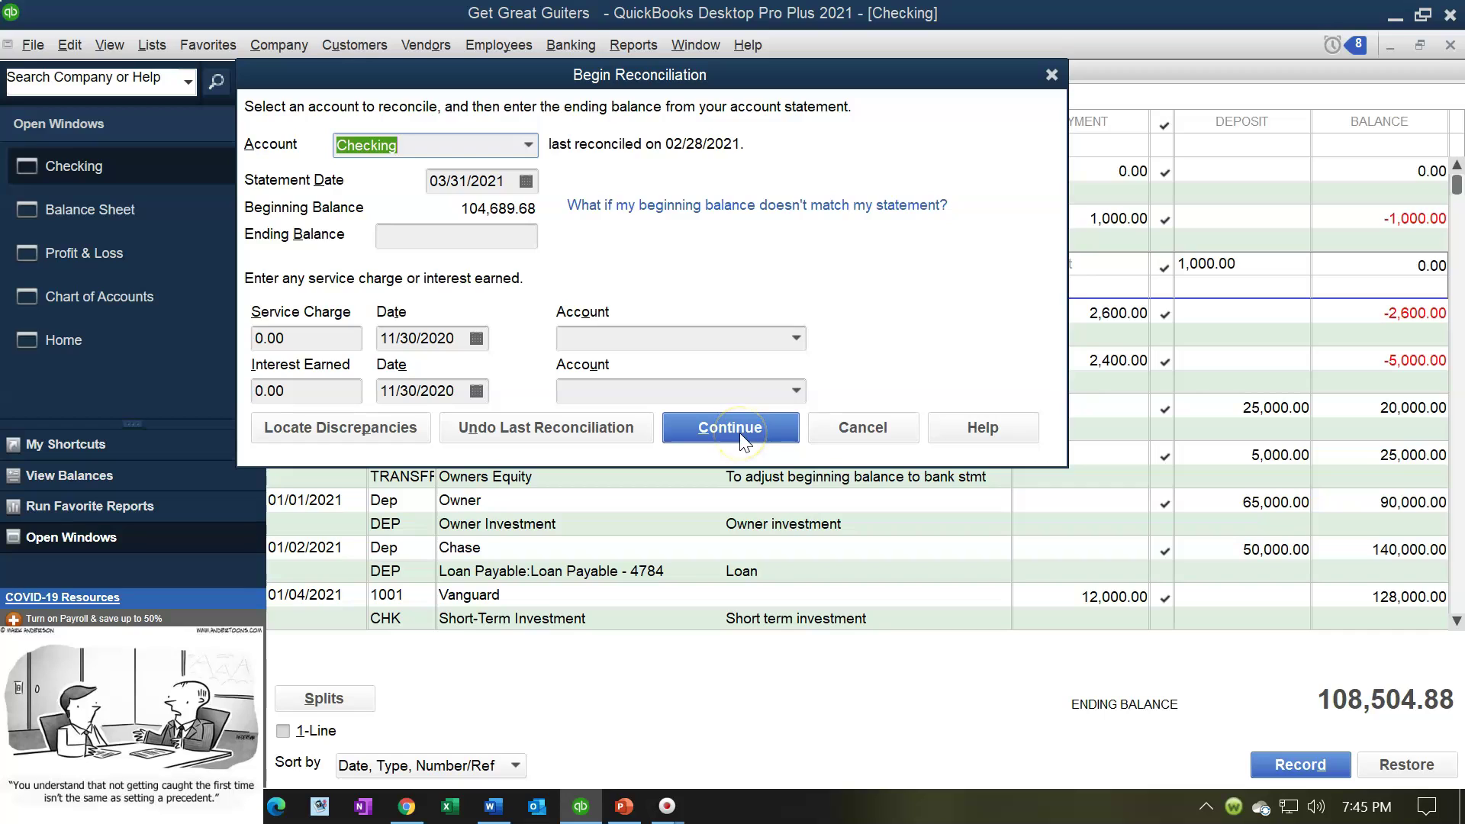
- Open the Checking reconciliation with an ending balance of 100000, examine the voided check's cleared entries, and close it without reconciling
{"action": "left_click", "coordinate": [739, 433]}
{"action": "left_click", "coordinate": [724, 349]}
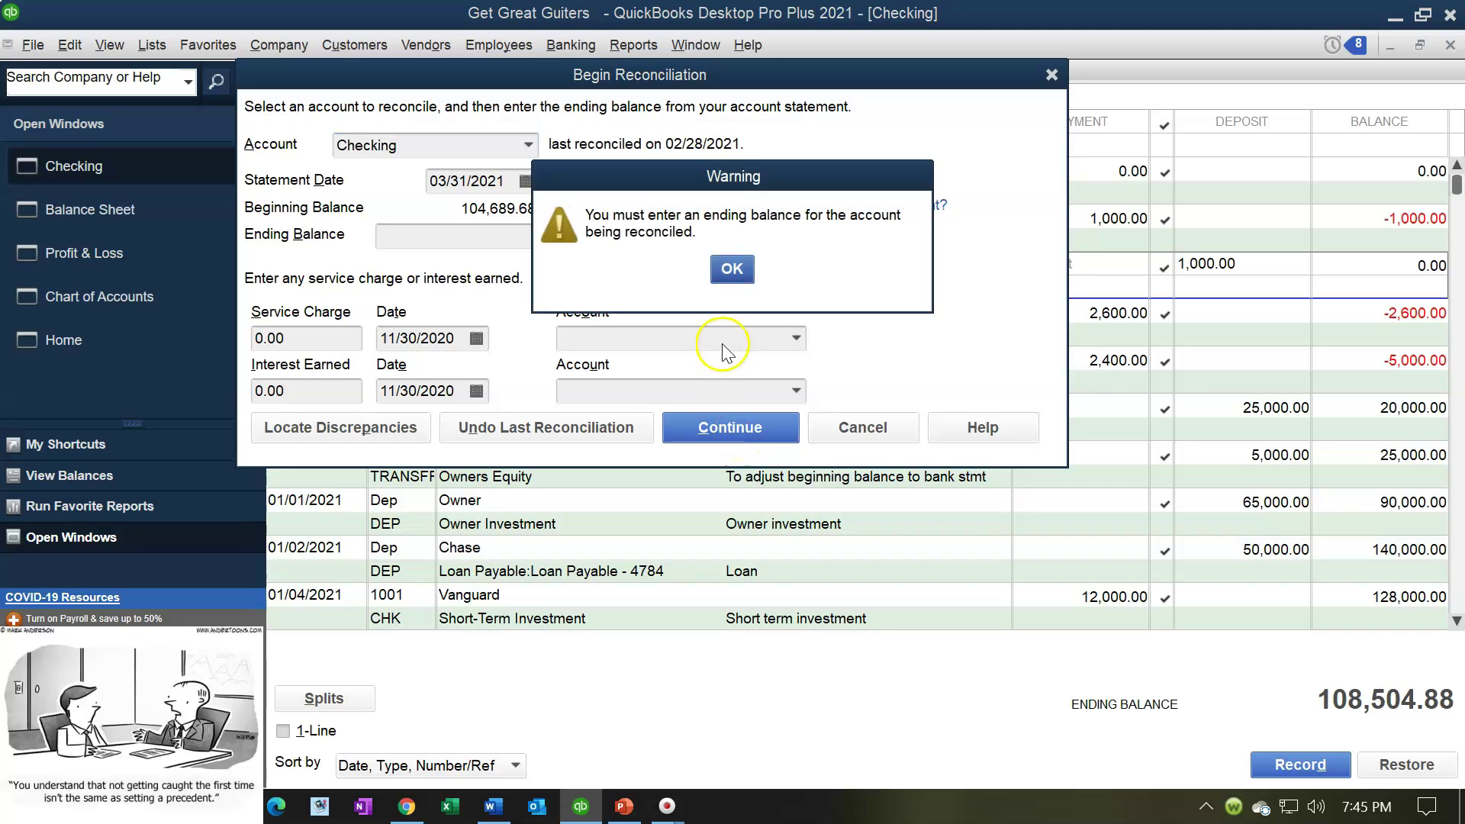
{"action": "left_click", "coordinate": [731, 268]}
{"action": "type", "text": "10"}
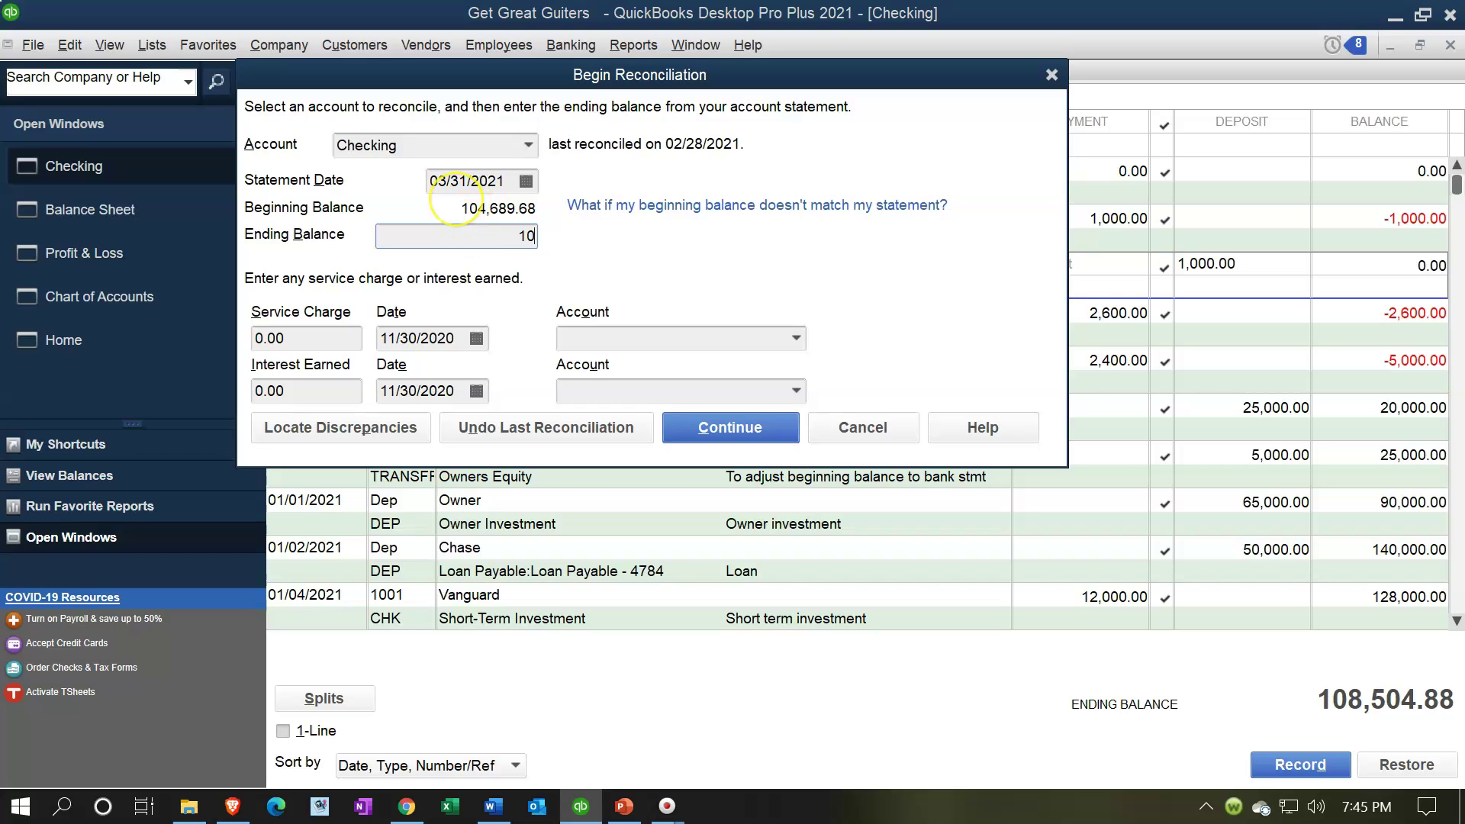
{"action": "type", "text": "0000"}
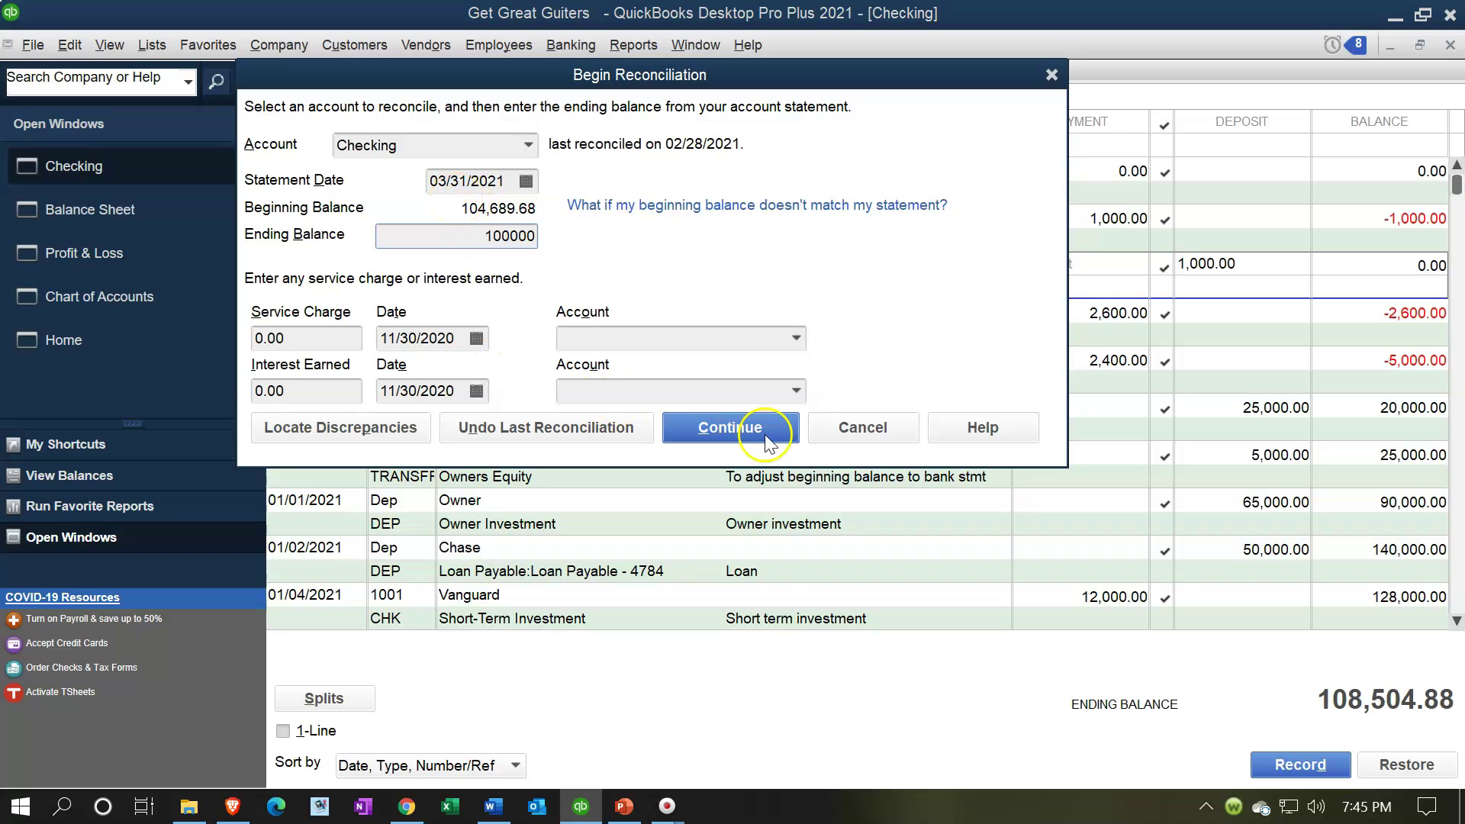
{"action": "left_click", "coordinate": [730, 428]}
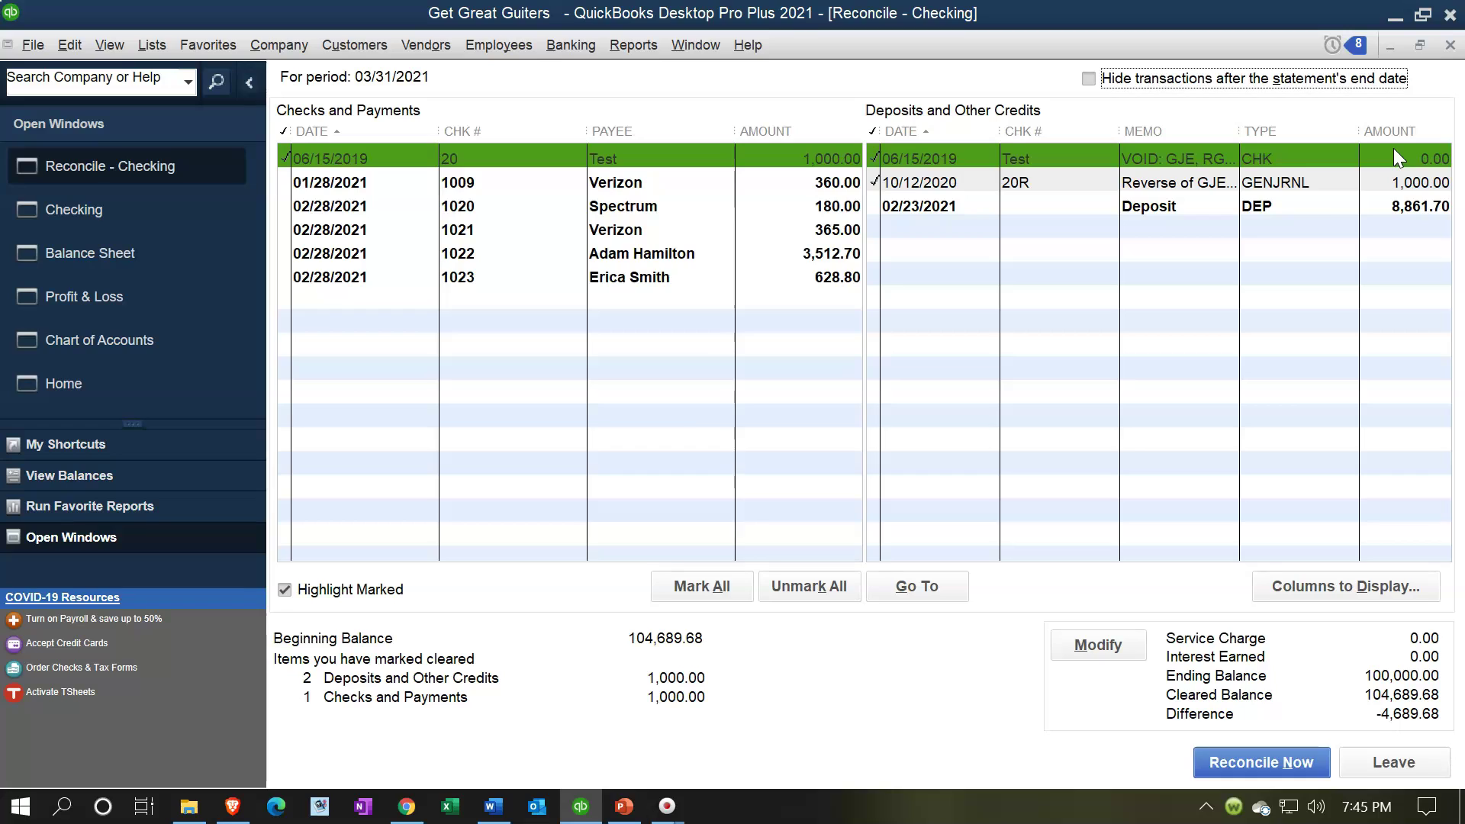
{"action": "left_click", "coordinate": [1396, 183]}
{"action": "left_click", "coordinate": [1449, 46]}
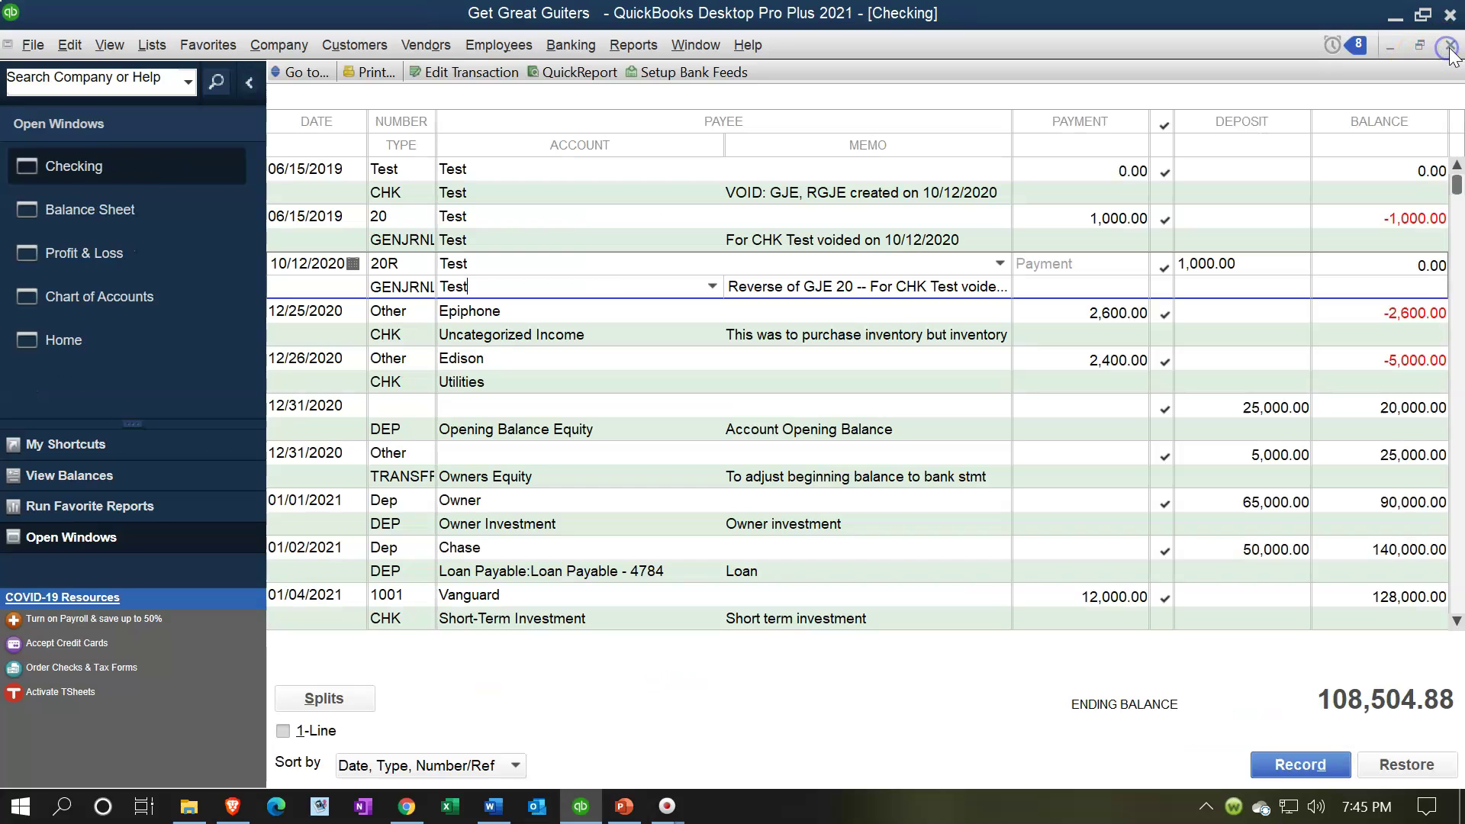
- Examine the transactions behind the Test expense on the 2019 Profit & Loss report, and close the detail report
{"action": "left_click", "coordinate": [73, 252]}
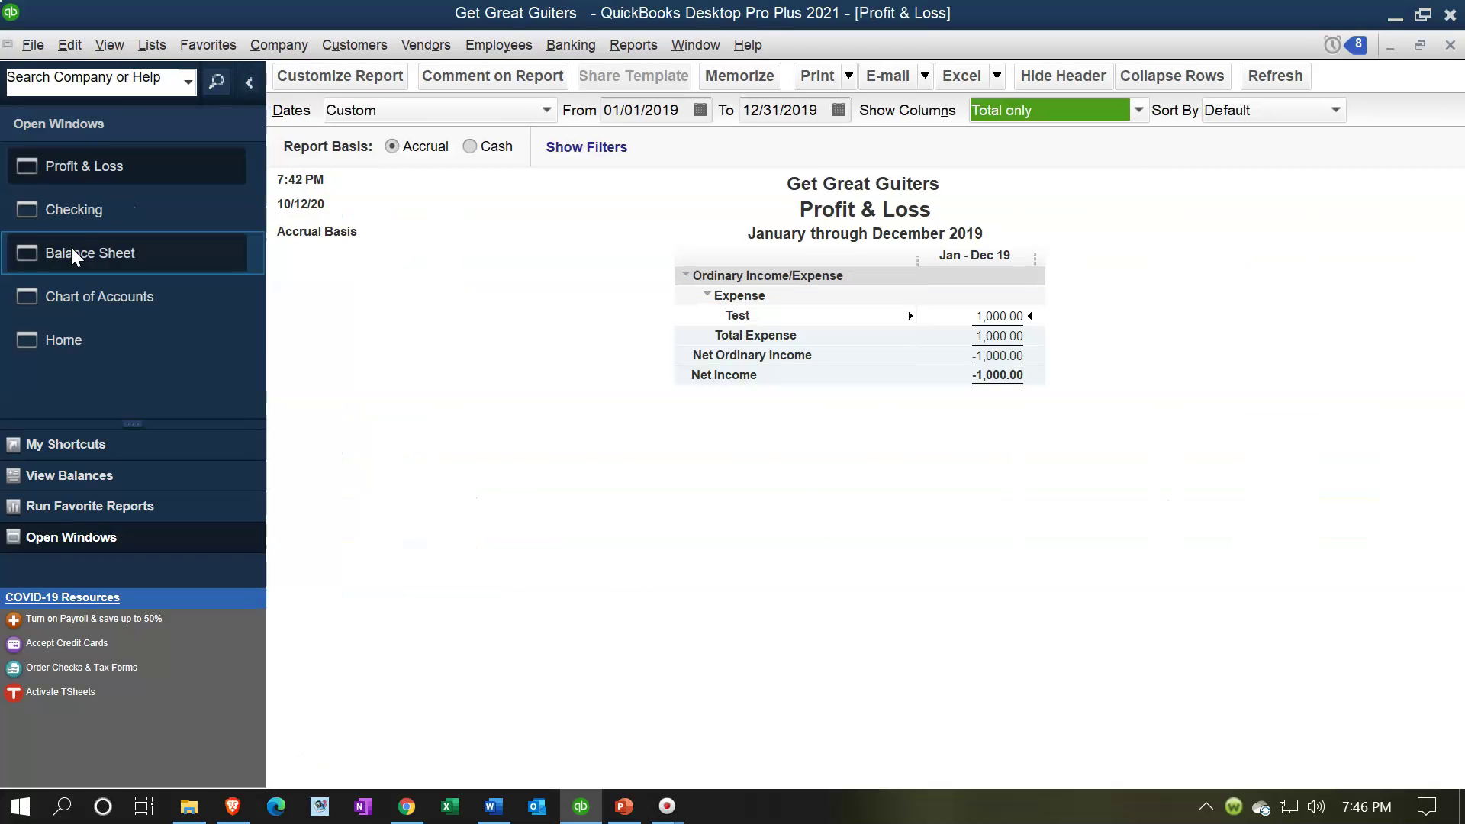
{"action": "double_click", "coordinate": [1006, 317]}
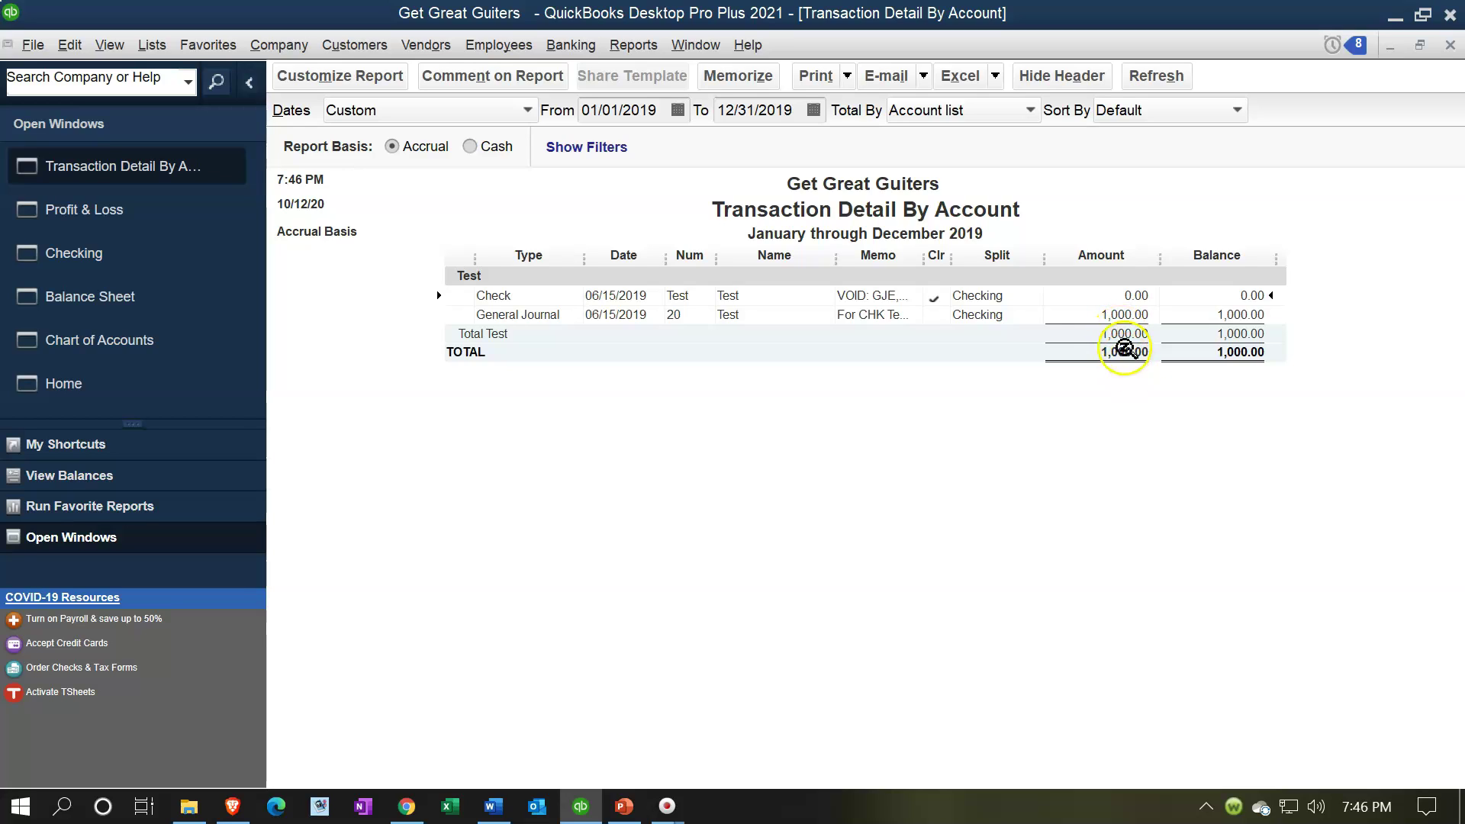
{"action": "left_click", "coordinate": [1115, 319]}
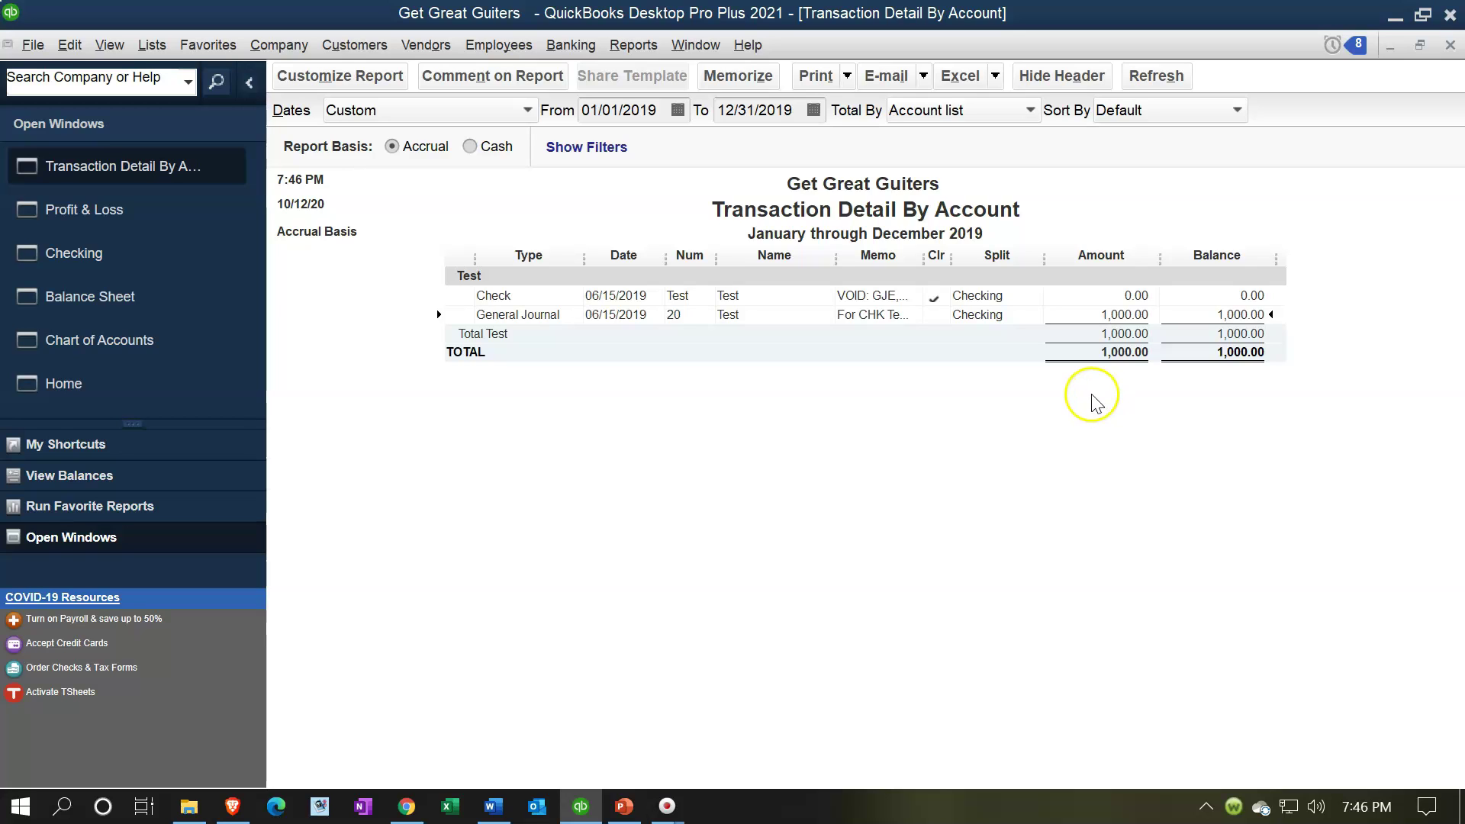
{"action": "left_click", "coordinate": [1450, 45]}
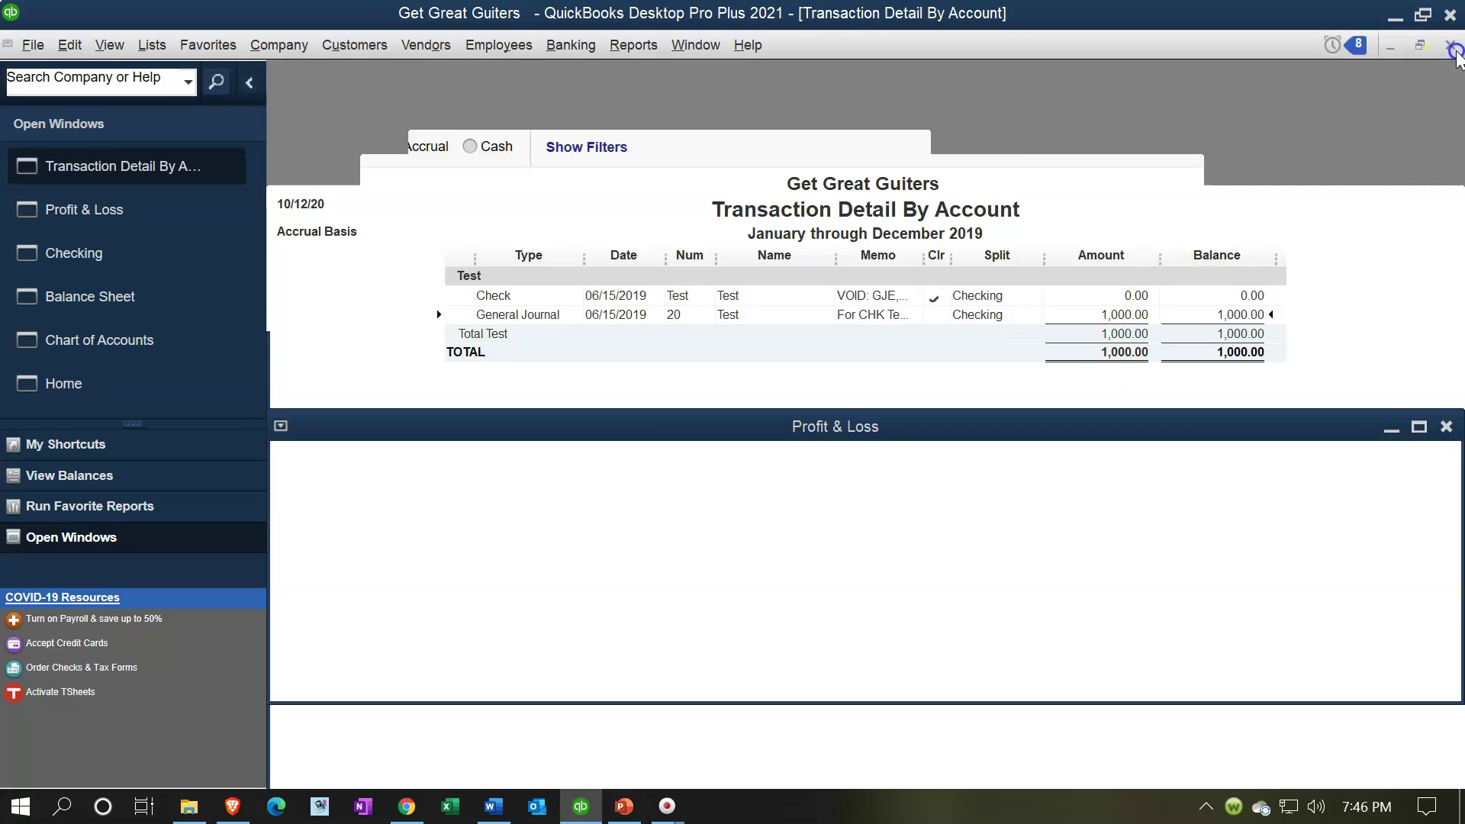
- Run the Balance Sheet as of 12/31/2019
{"action": "left_click", "coordinate": [177, 252]}
{"action": "left_click", "coordinate": [677, 111]}
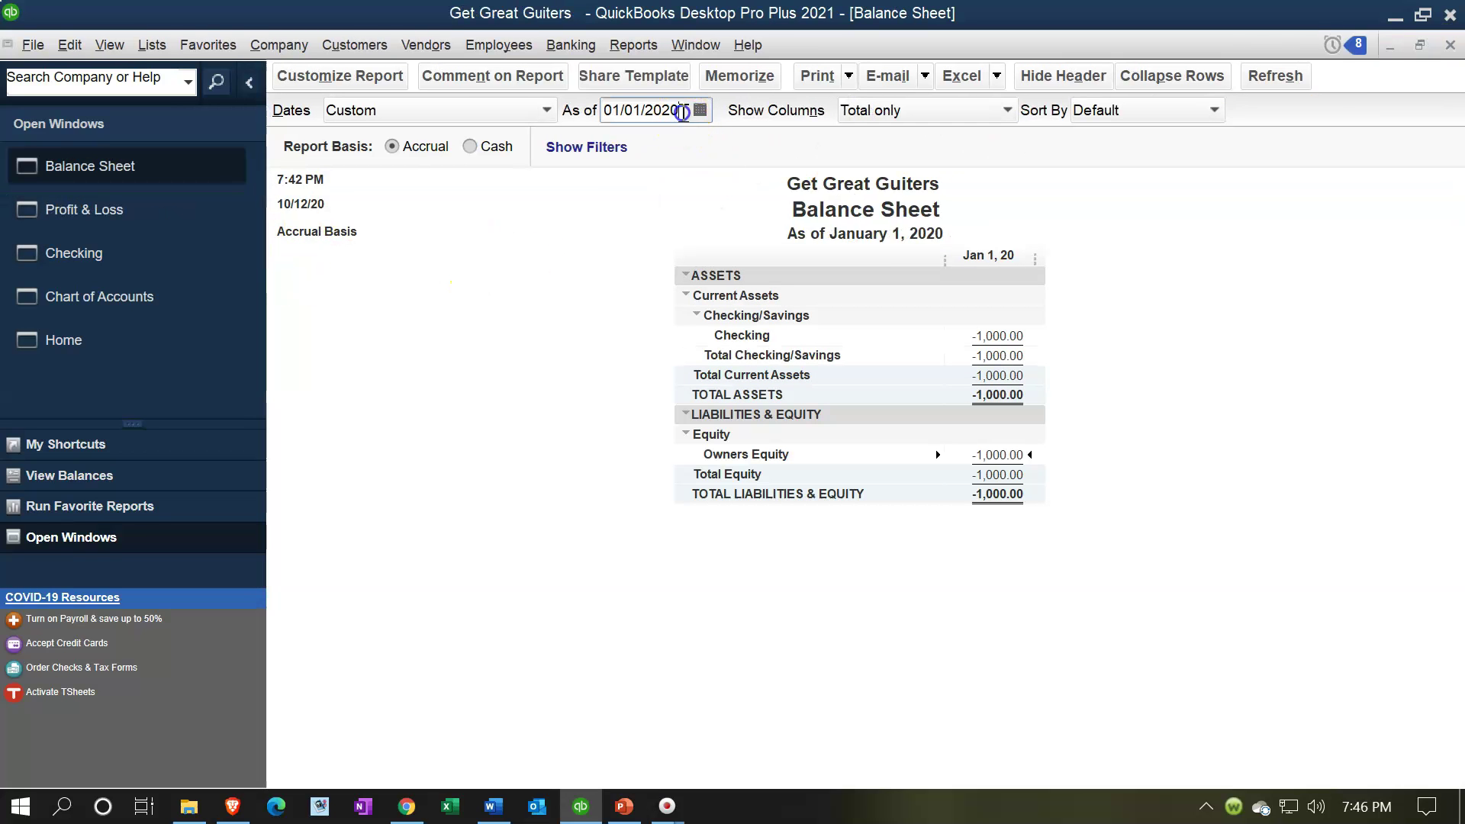
{"action": "key", "text": "minus"}
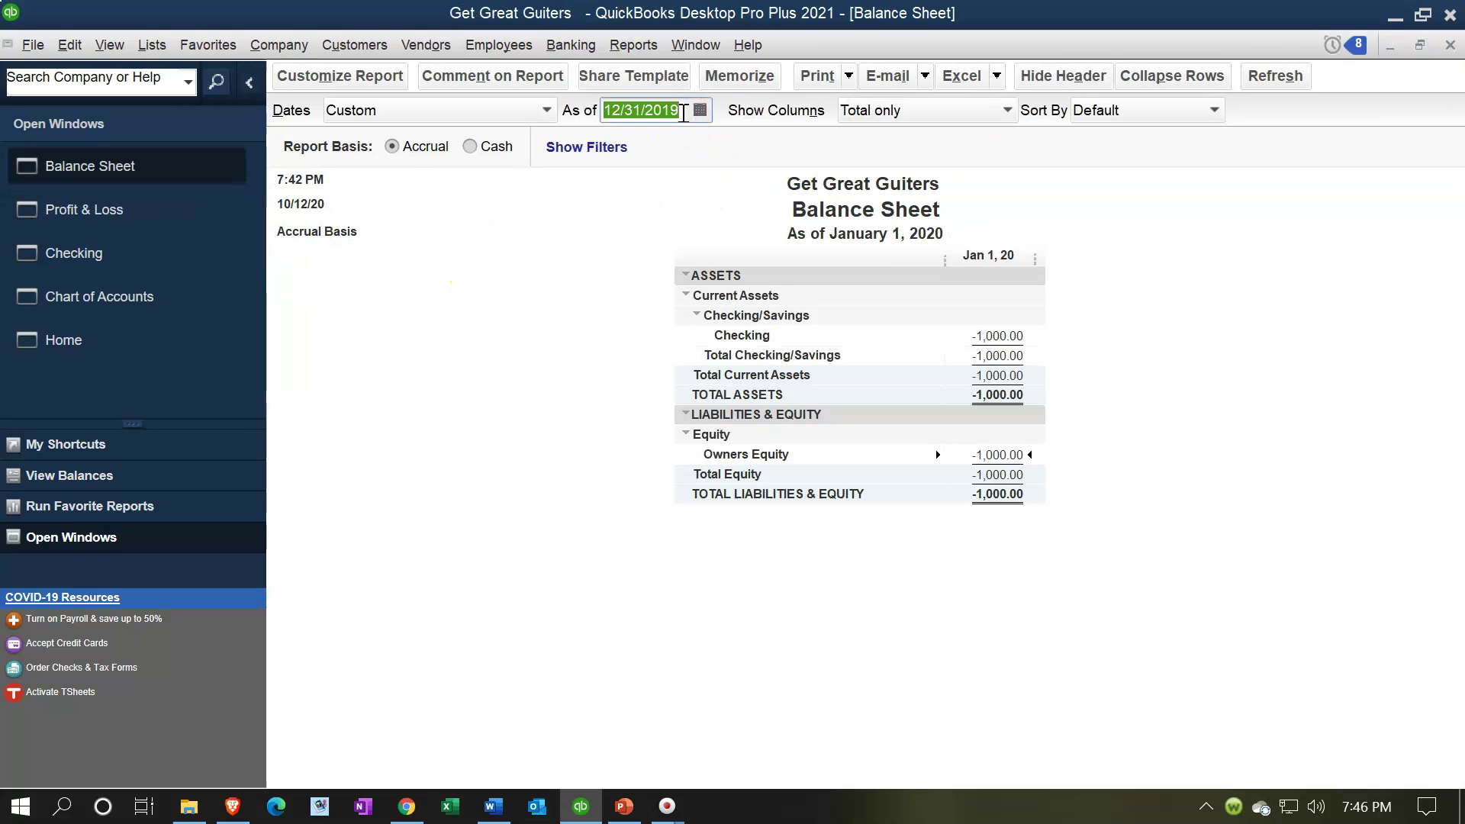
{"action": "left_click", "coordinate": [617, 537]}
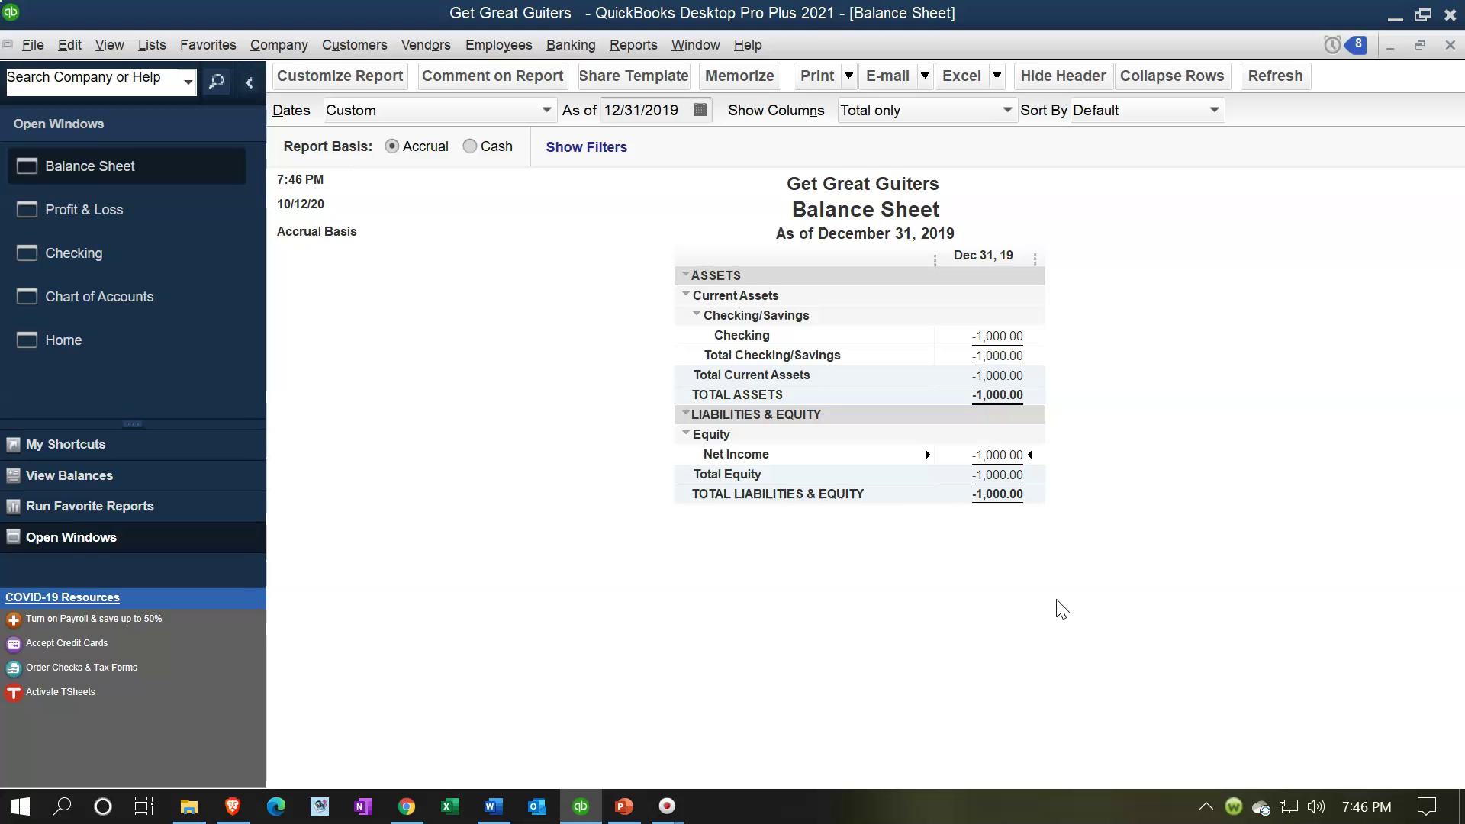
- Run the Profit & Loss from 10/12/2020 to 10/12/2020, view the transactions behind the Test expense, and close the detail report
{"action": "left_click", "coordinate": [122, 215]}
{"action": "left_click_drag", "start_coordinate": [690, 110], "coordinate": [603, 110]}
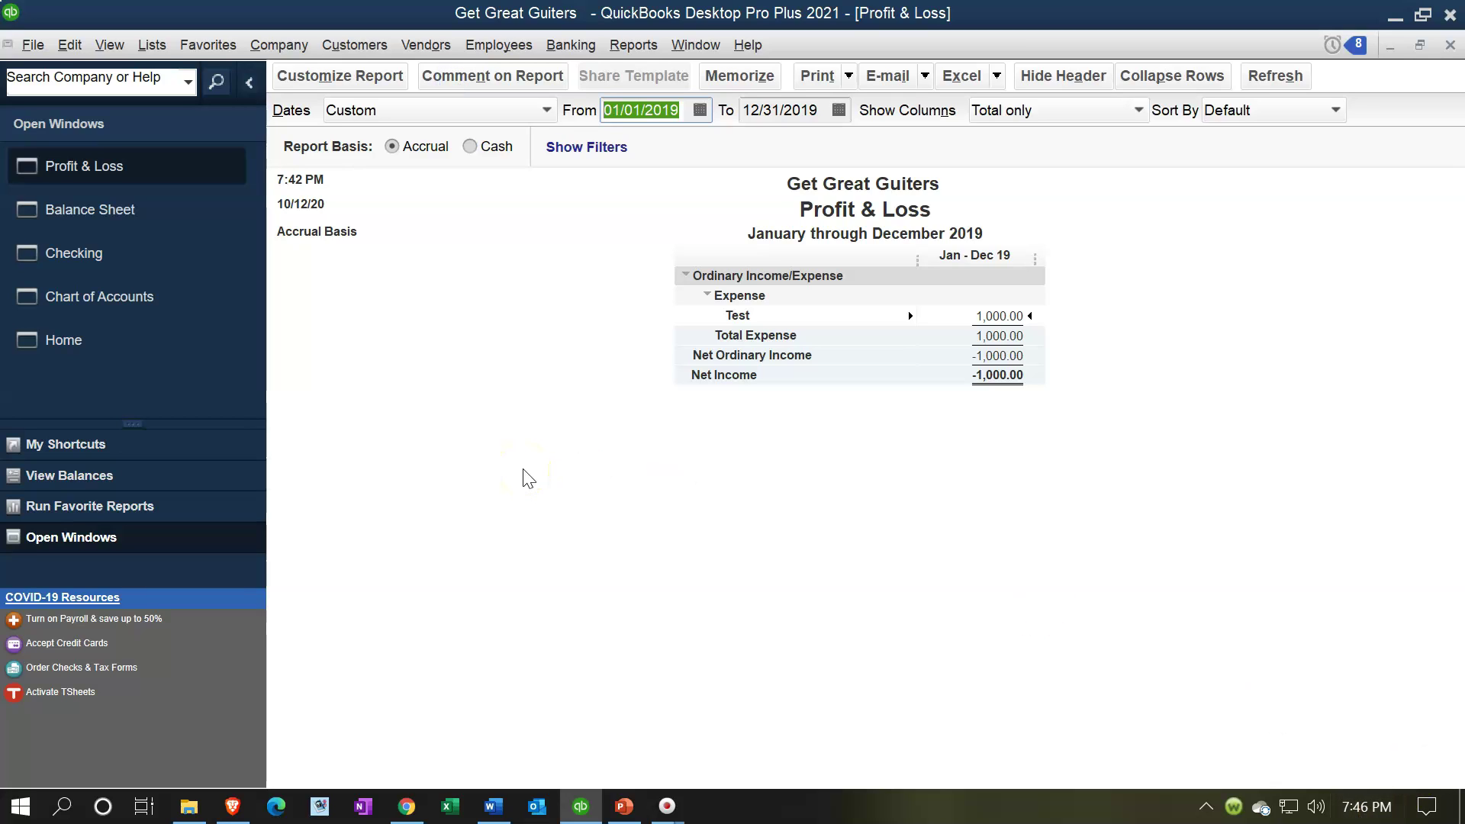
{"action": "type", "text": "10/12"}
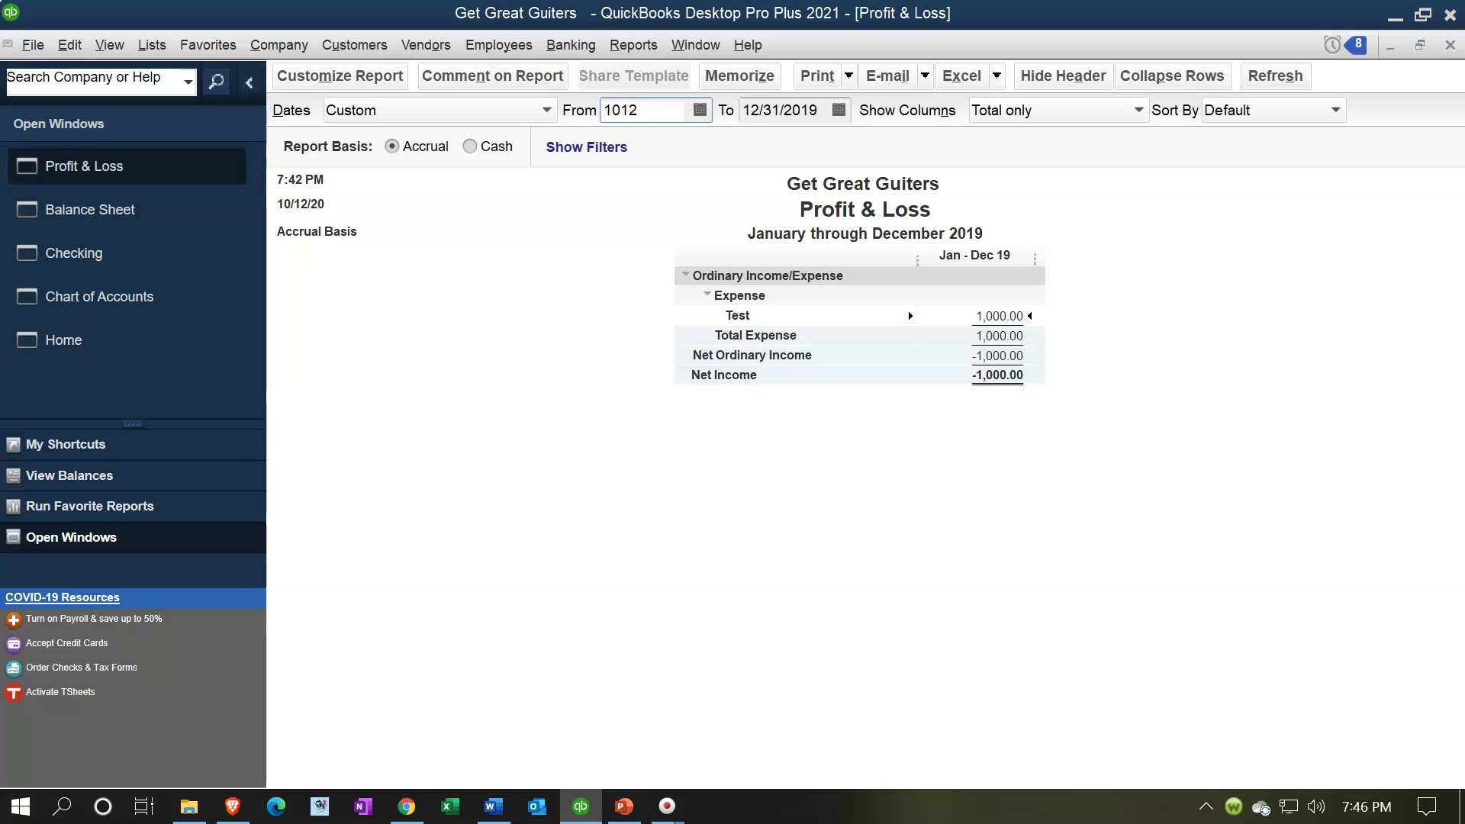
{"action": "type", "text": "/20"}
{"action": "key", "text": "Tab"}
{"action": "type", "text": "10/12/"}
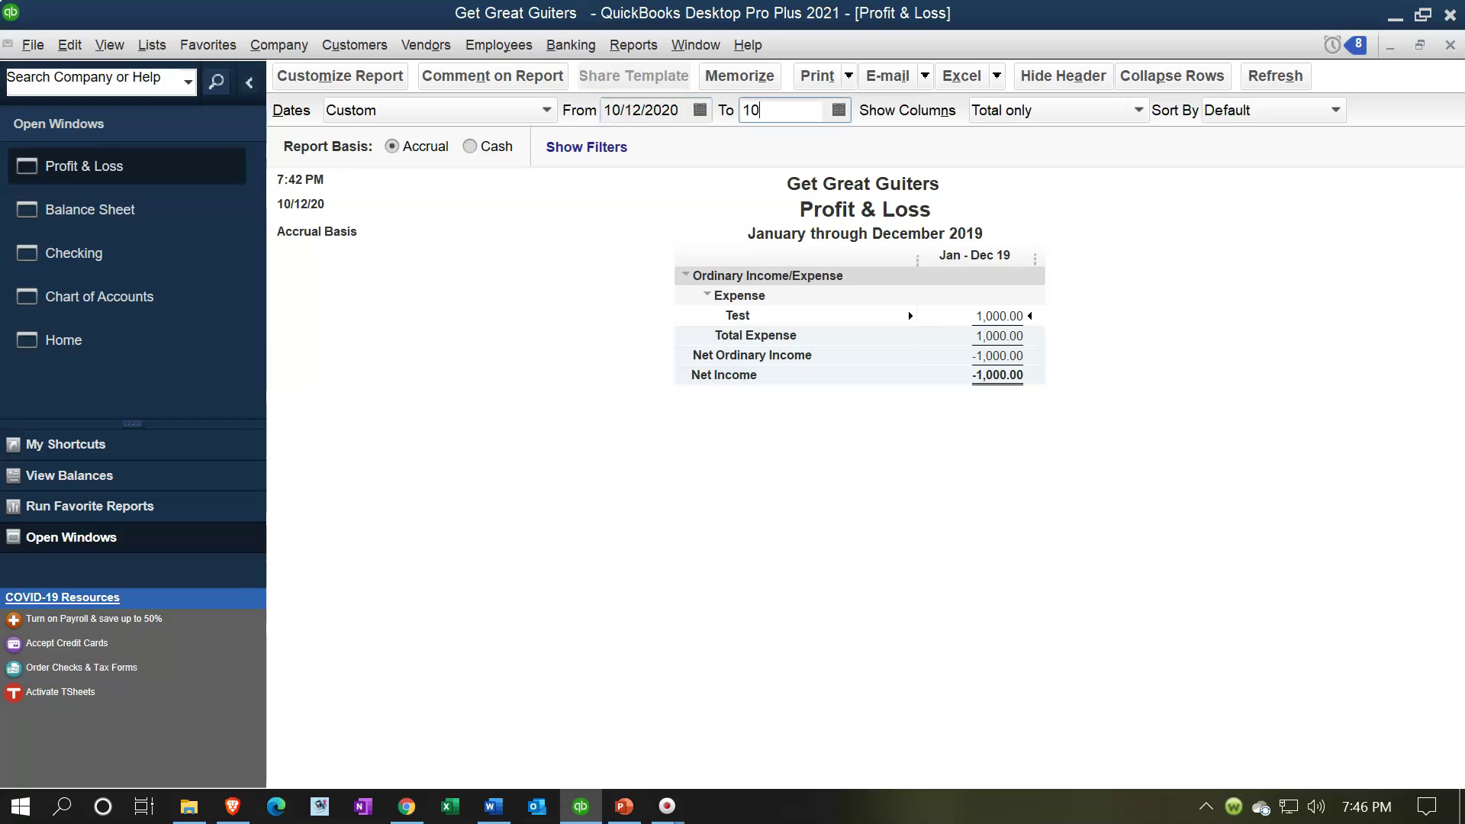
{"action": "type", "text": "20"}
{"action": "key", "text": "Tab"}
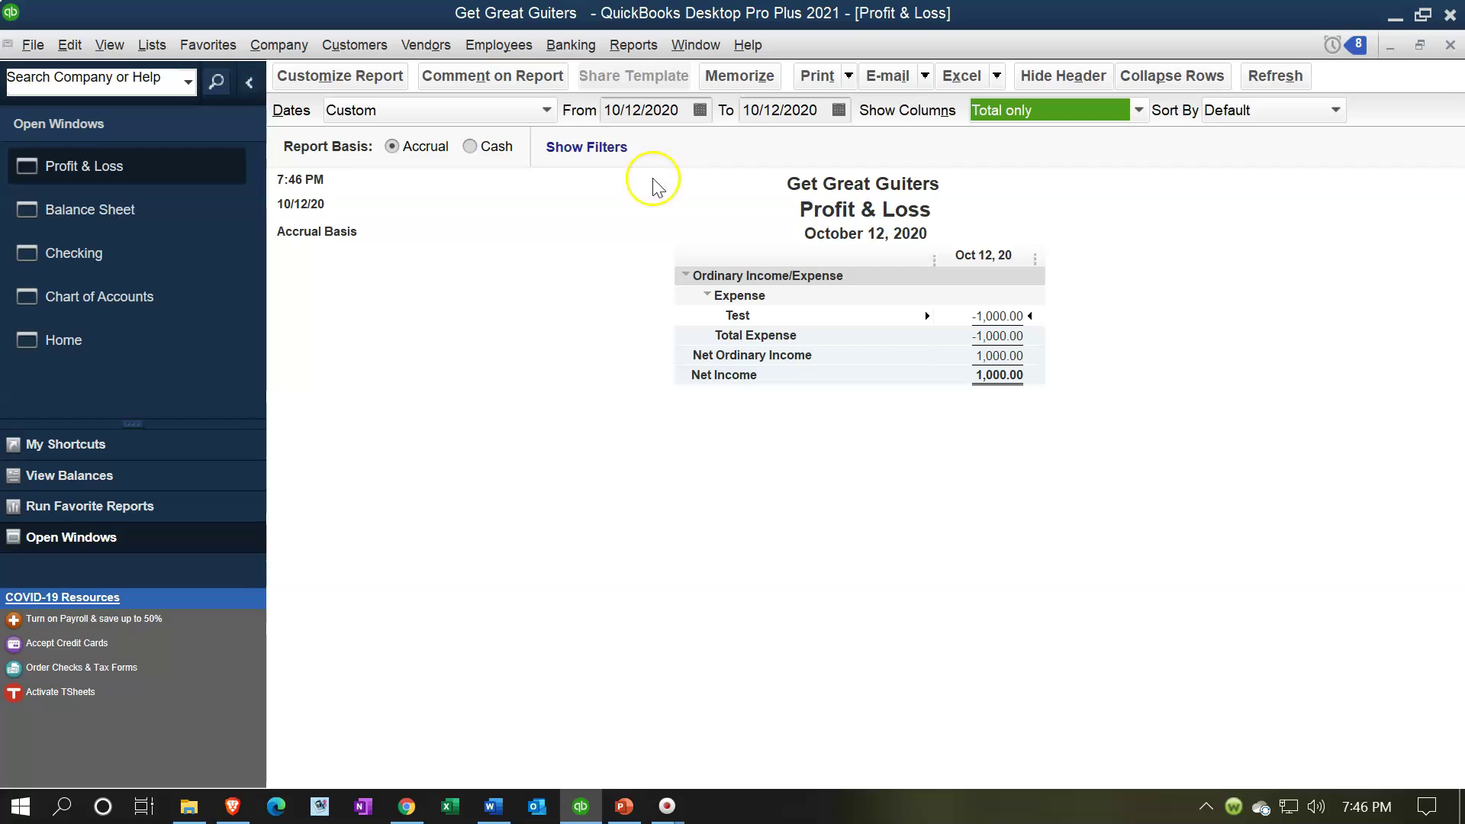
{"action": "double_click", "coordinate": [1009, 318]}
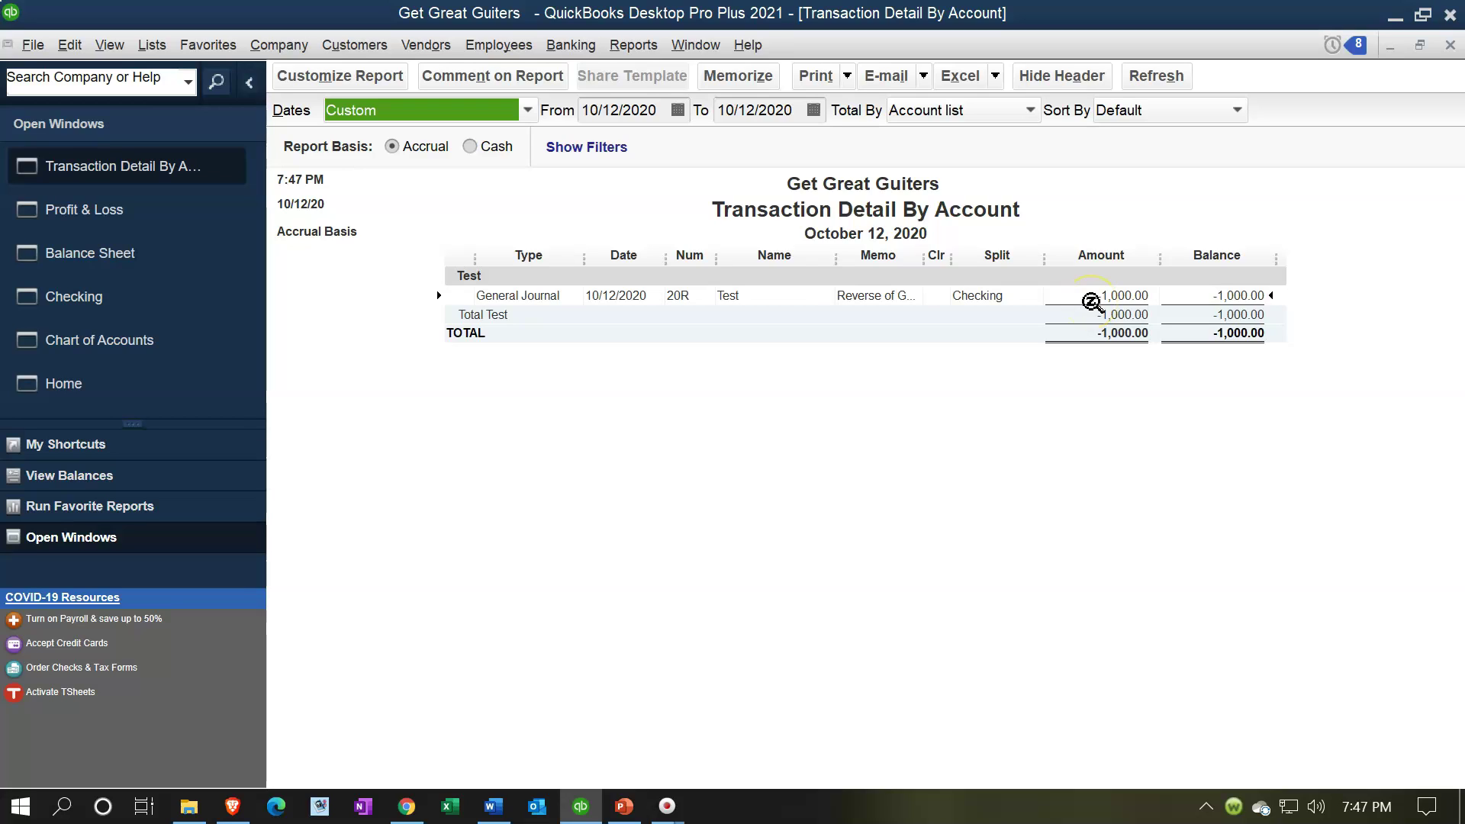
{"action": "left_click", "coordinate": [1451, 46]}
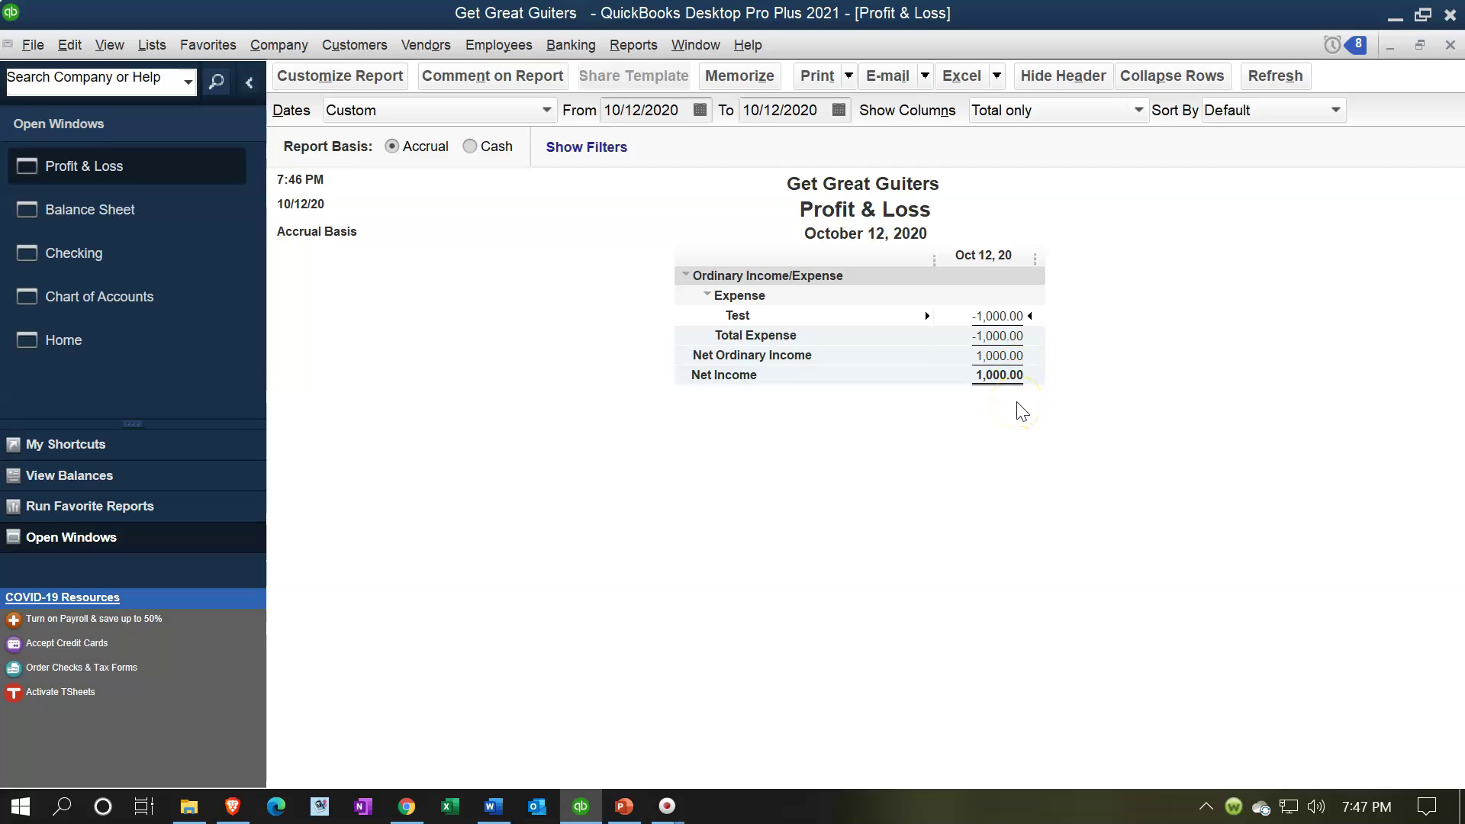
- Delete the reversing general journal entry 20R dated 10/12/2020 from the Checking register and accept the deletion
{"action": "left_click", "coordinate": [156, 257]}
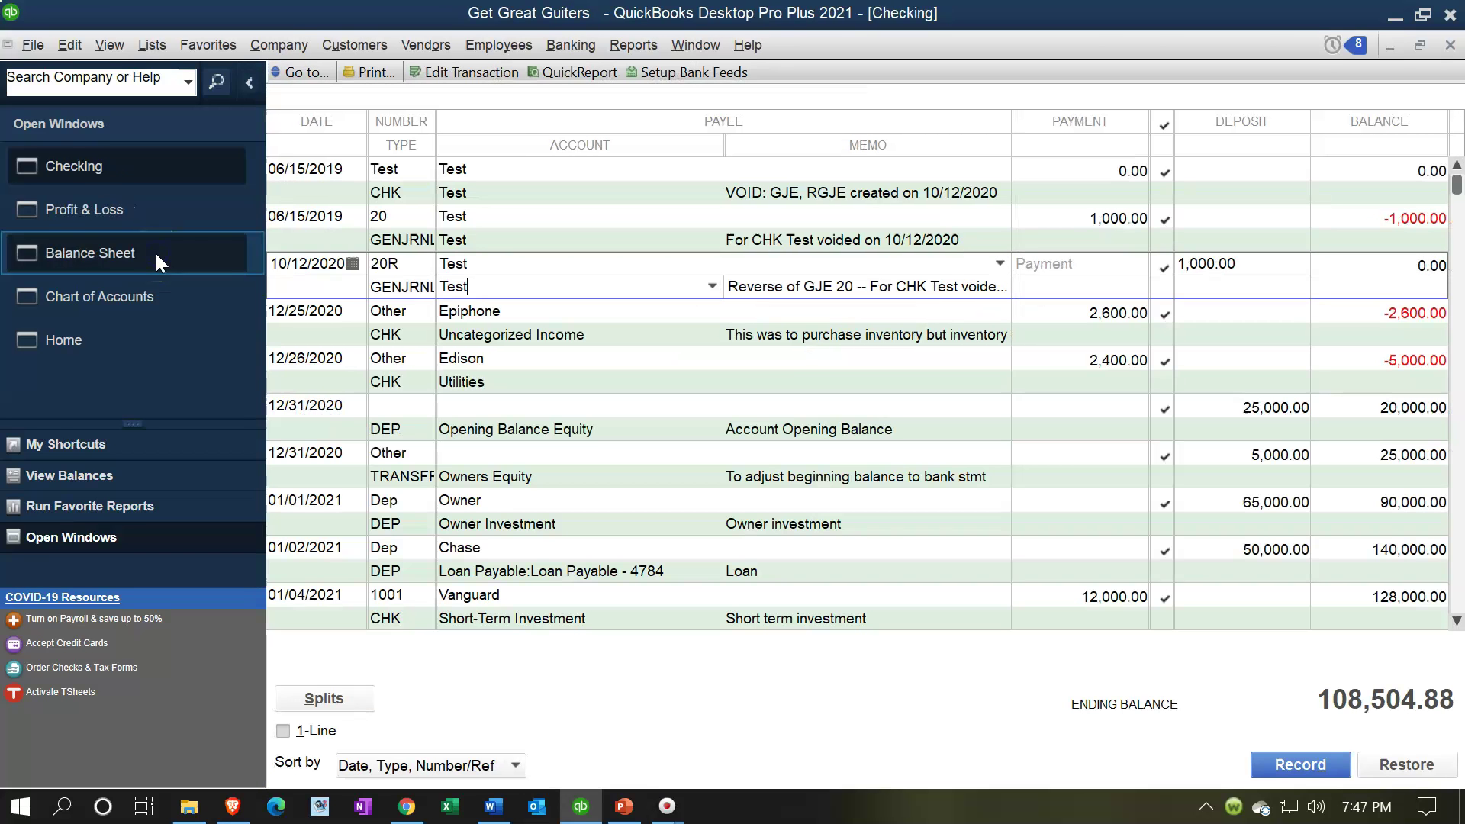
{"action": "right_click", "coordinate": [410, 297]}
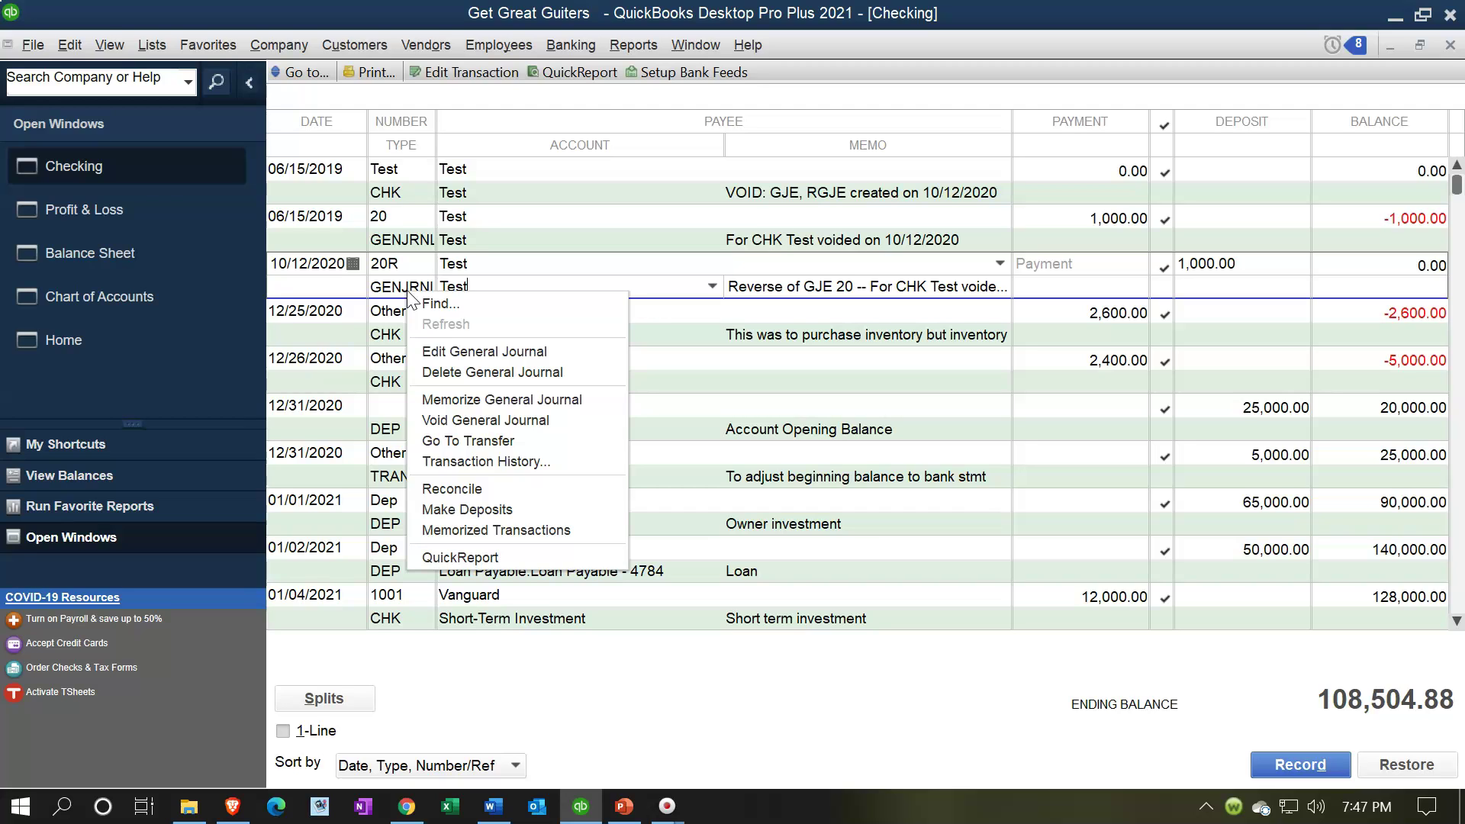
{"action": "left_click", "coordinate": [432, 373]}
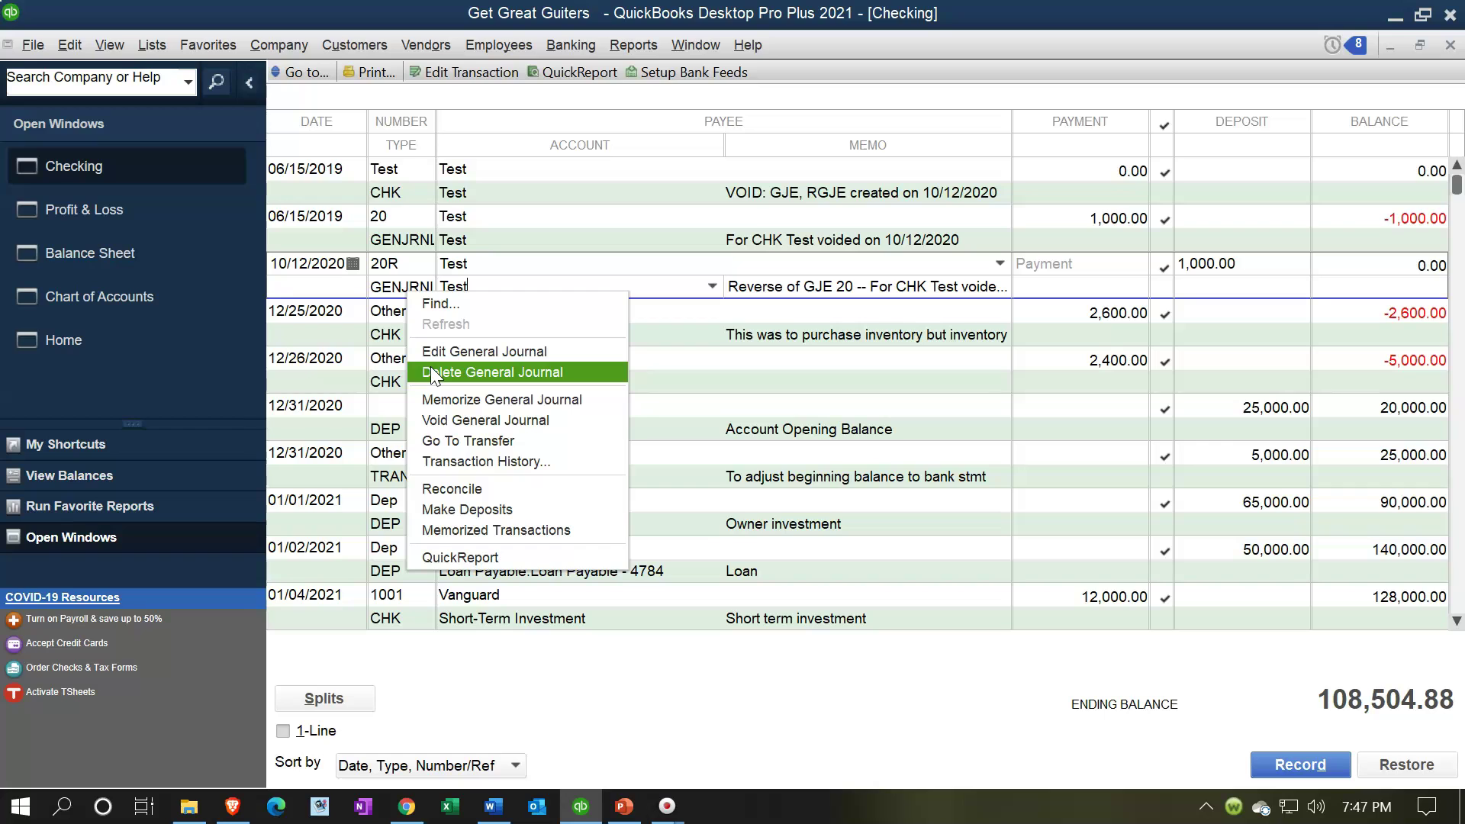
{"action": "left_click", "coordinate": [431, 372]}
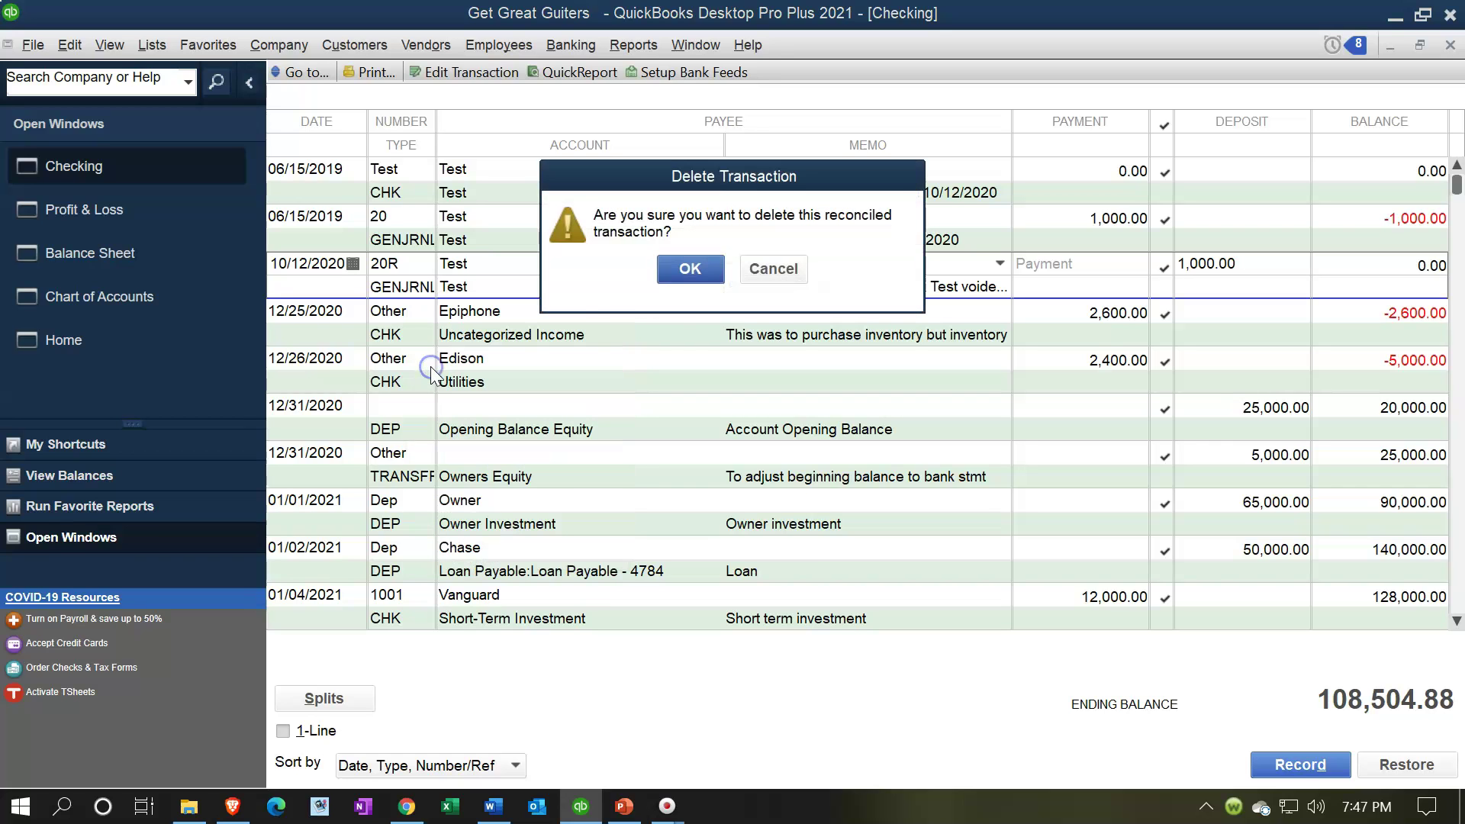
{"action": "left_click", "coordinate": [686, 267]}
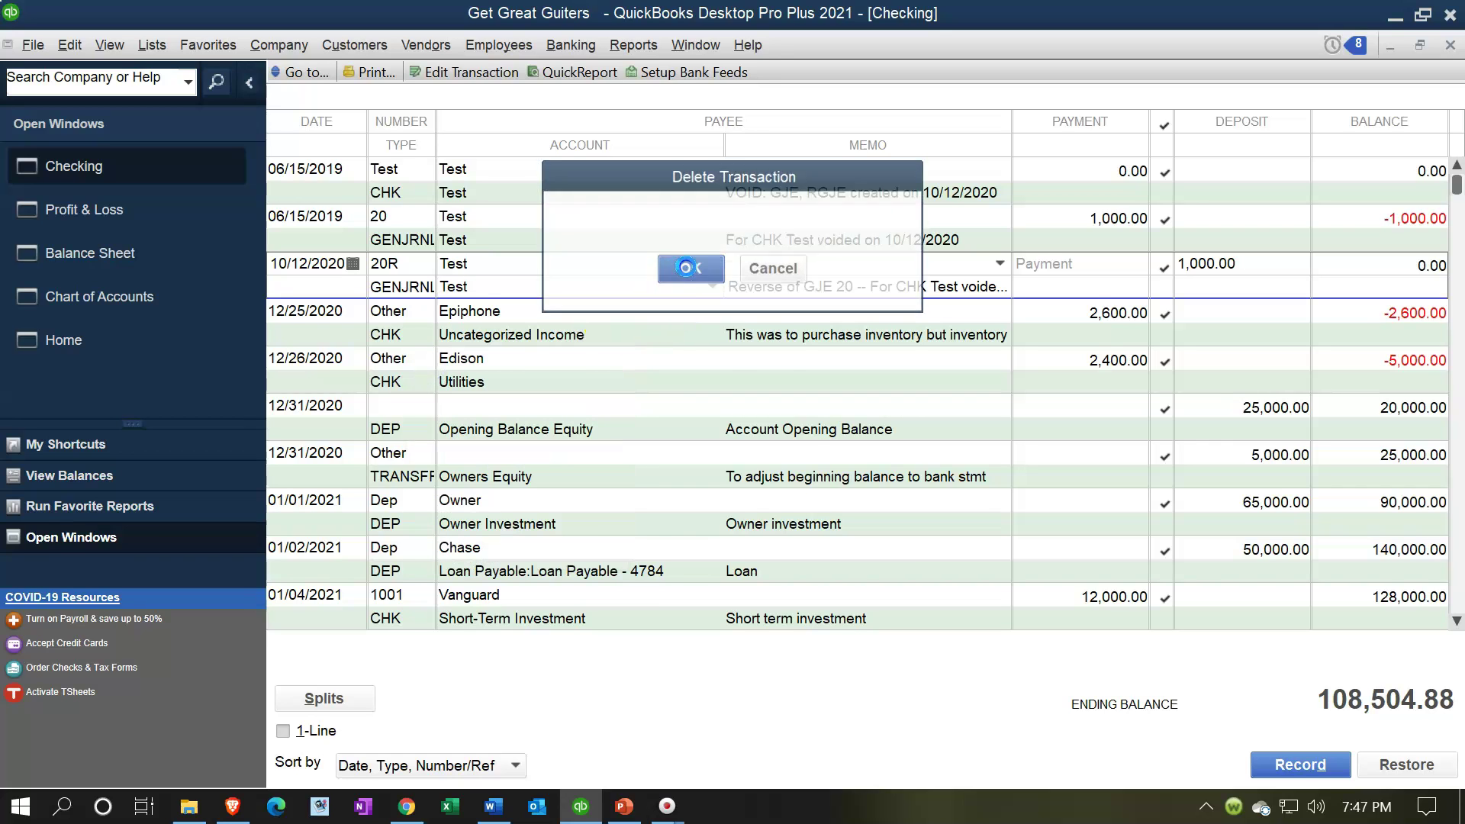
- Delete general journal entry 20 dated 06/15/2019 from the Checking register and accept the deletion
{"action": "left_click", "coordinate": [402, 236]}
{"action": "right_click", "coordinate": [405, 235]}
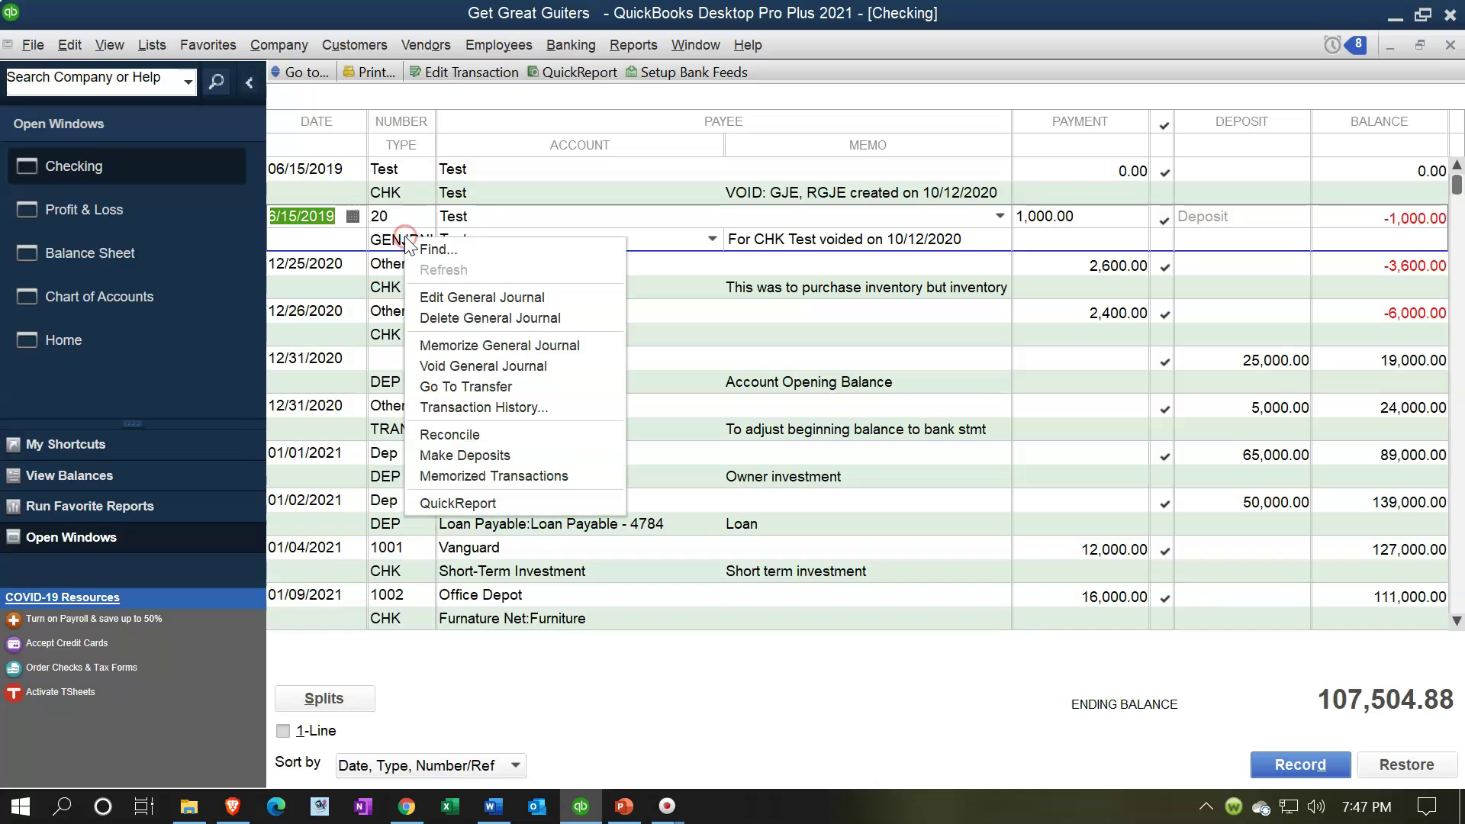
{"action": "left_click", "coordinate": [457, 318]}
{"action": "left_click", "coordinate": [690, 268]}
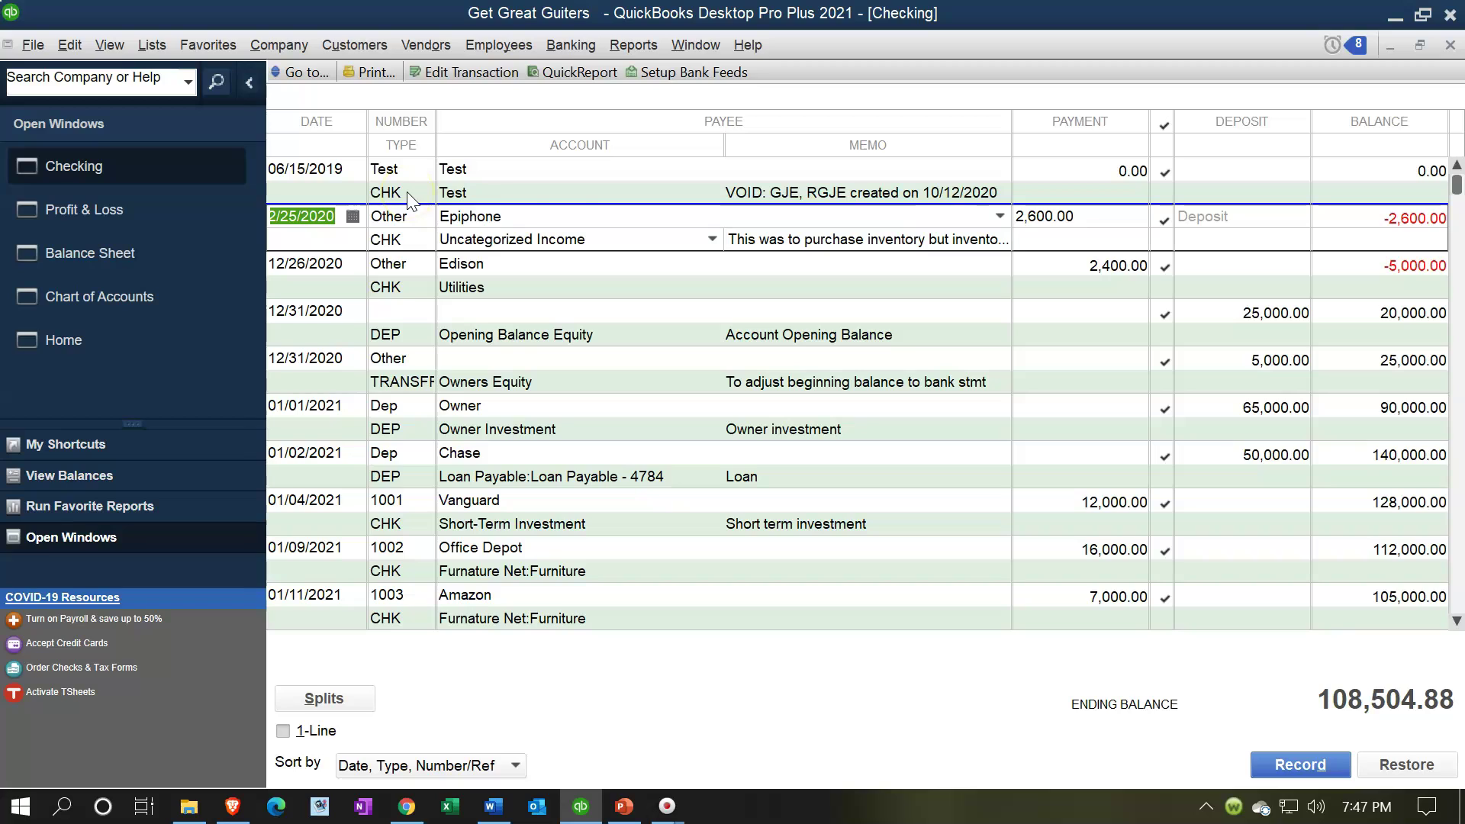
- Delete the voided 06/15/2019 Test check from the Checking register and accept the deletion
{"action": "left_click", "coordinate": [623, 194]}
{"action": "left_click", "coordinate": [644, 182]}
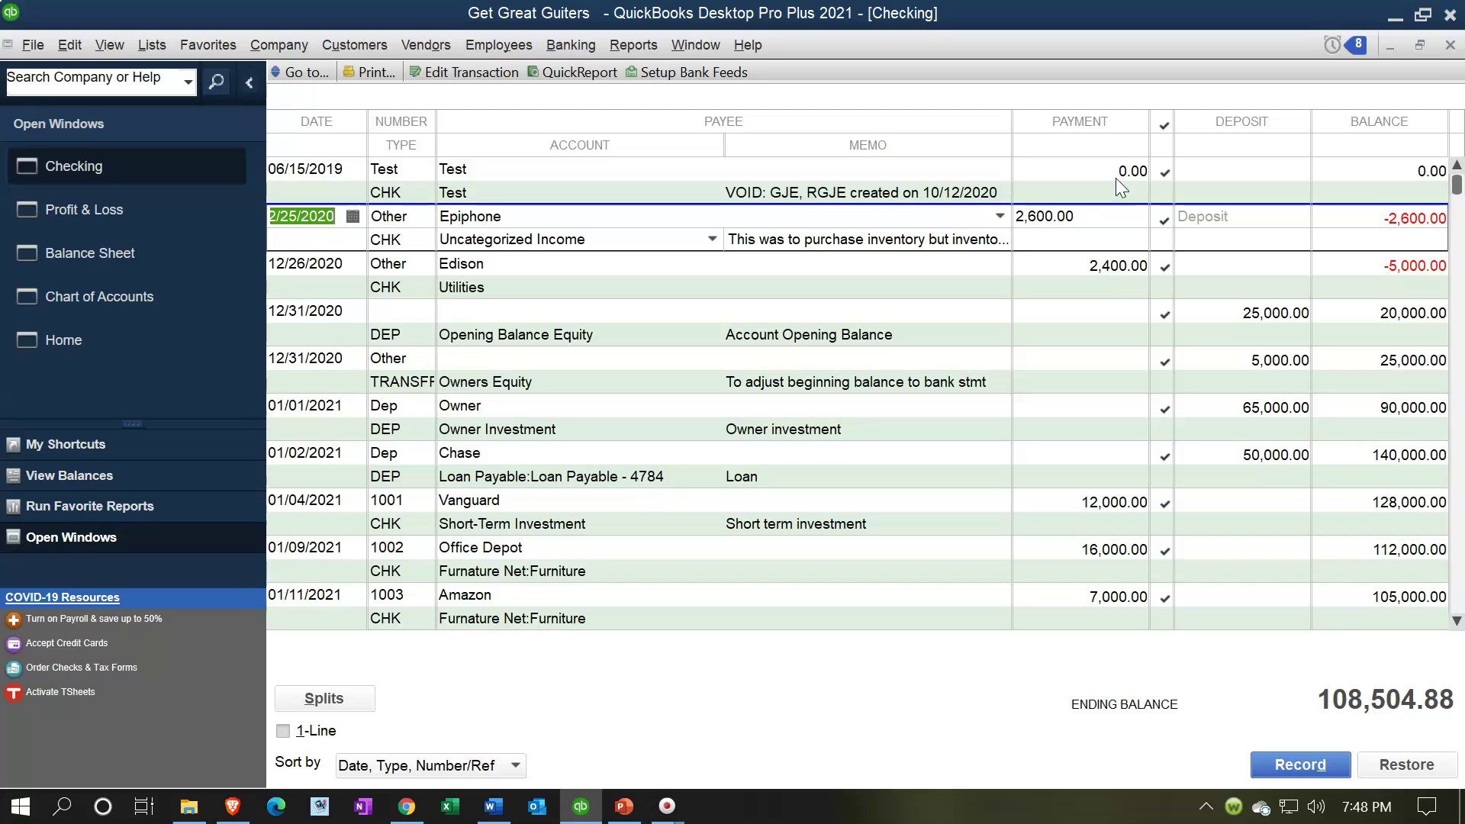
{"action": "left_click", "coordinate": [933, 200]}
{"action": "right_click", "coordinate": [416, 196]}
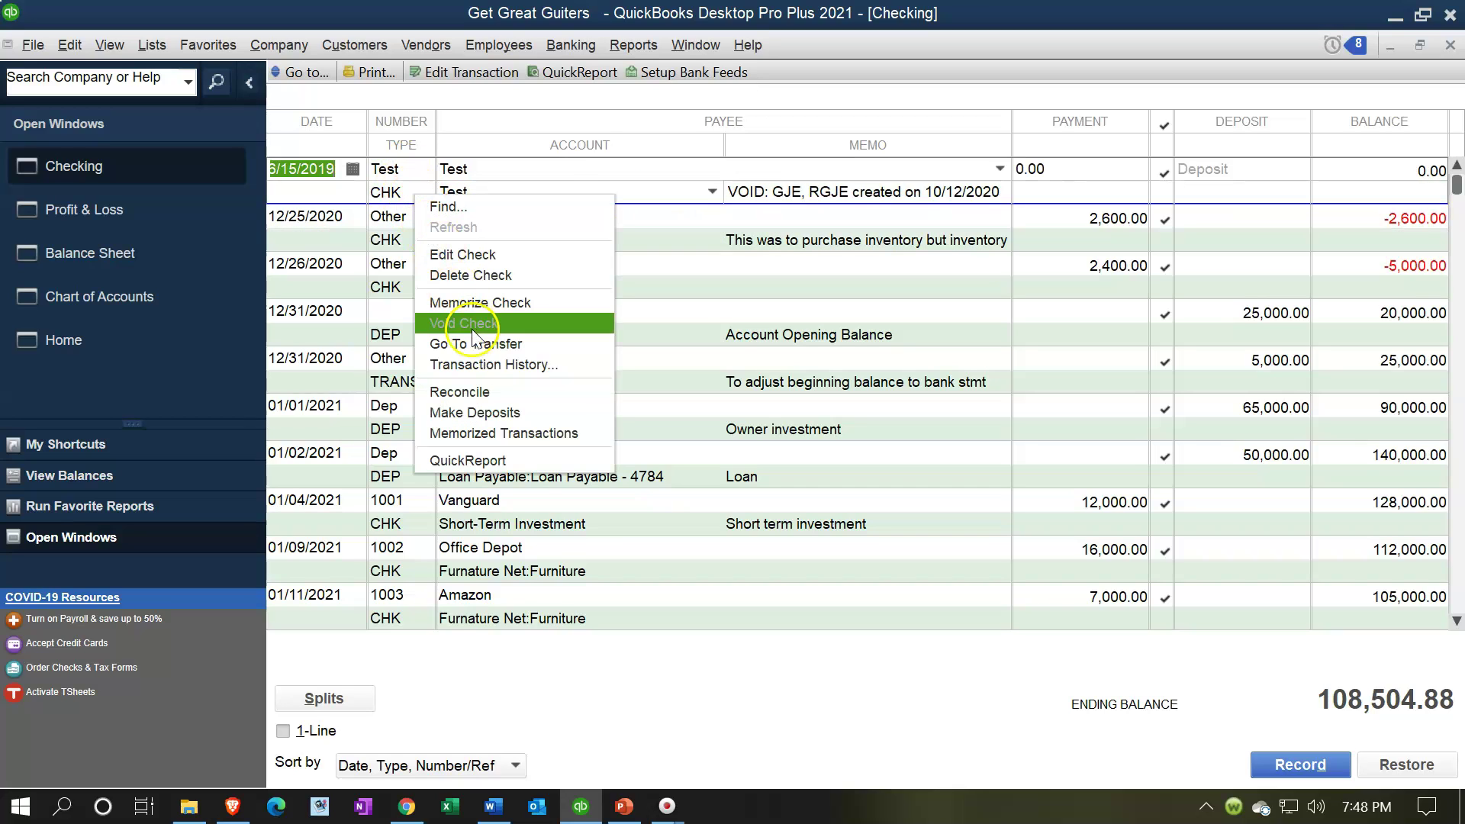
{"action": "left_click", "coordinate": [479, 276]}
{"action": "left_click", "coordinate": [675, 272]}
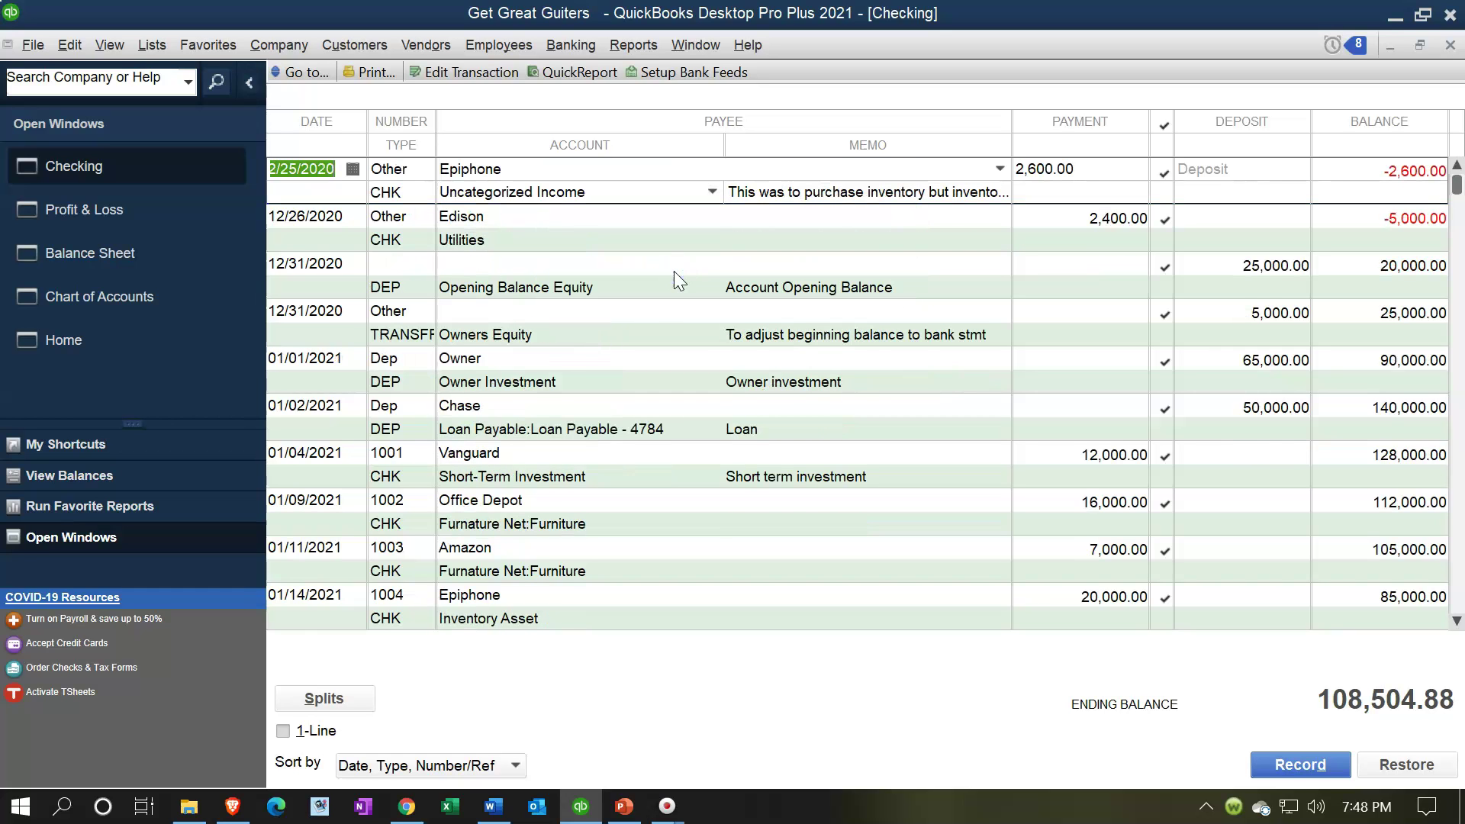